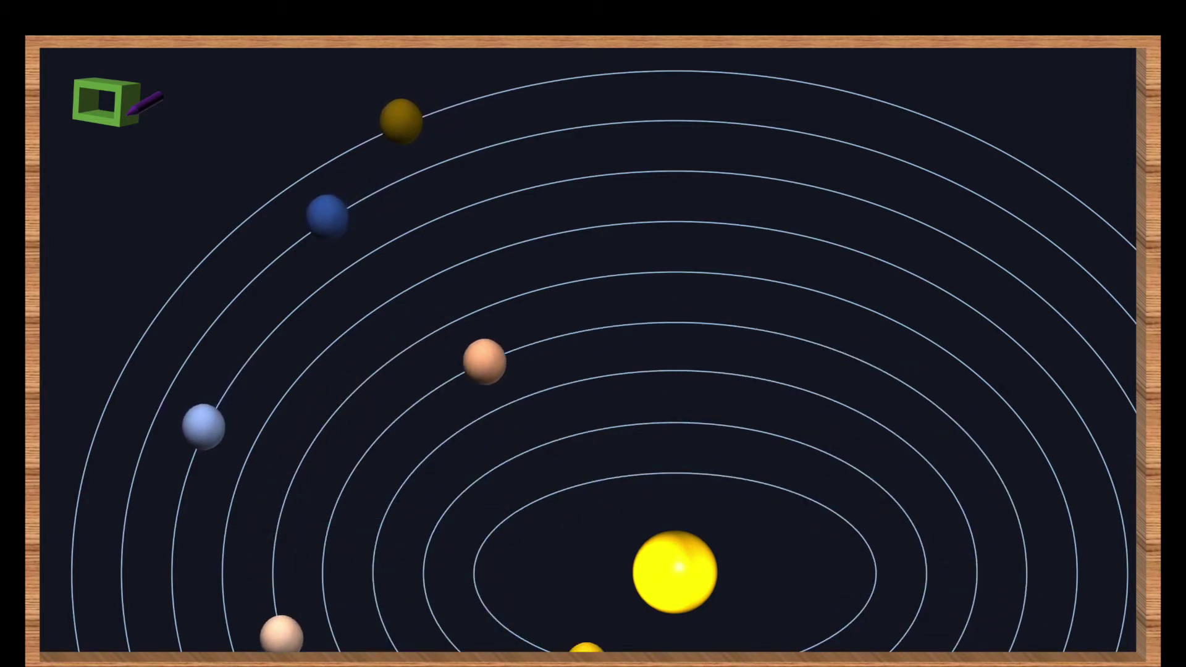
# Step: Exit the orbiting-planets slide show and return to Normal view
pyautogui.press('Escape')
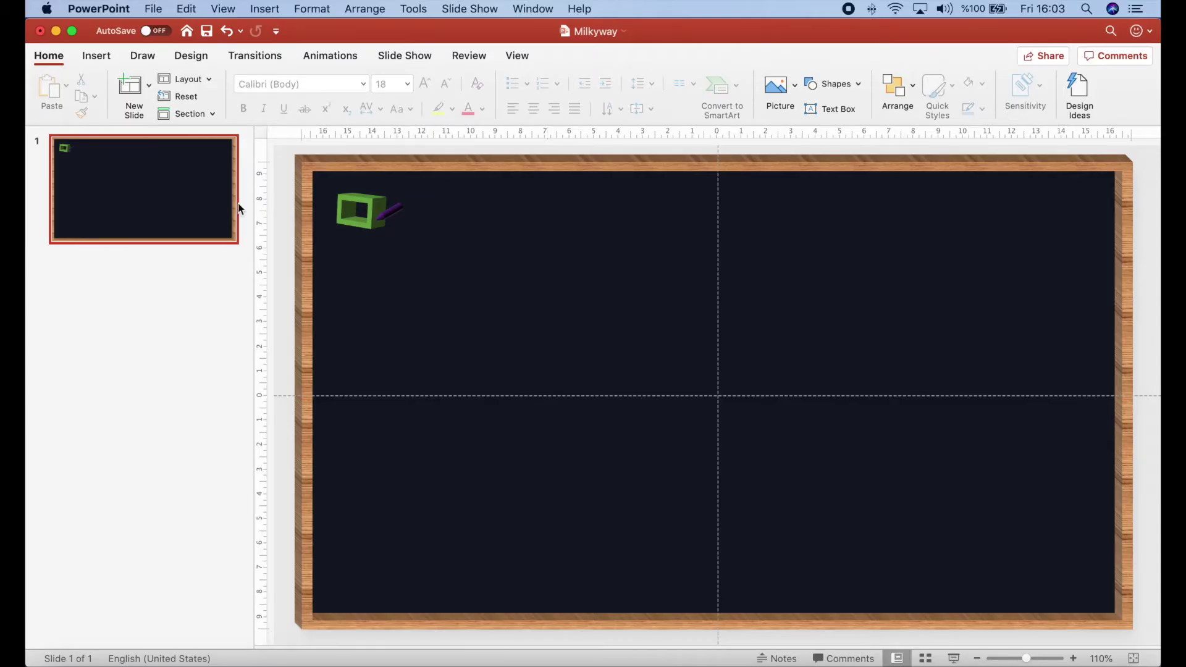
# Step: Insert a default oval near the centre of the chalkboard slide
pyautogui.click(97, 55)
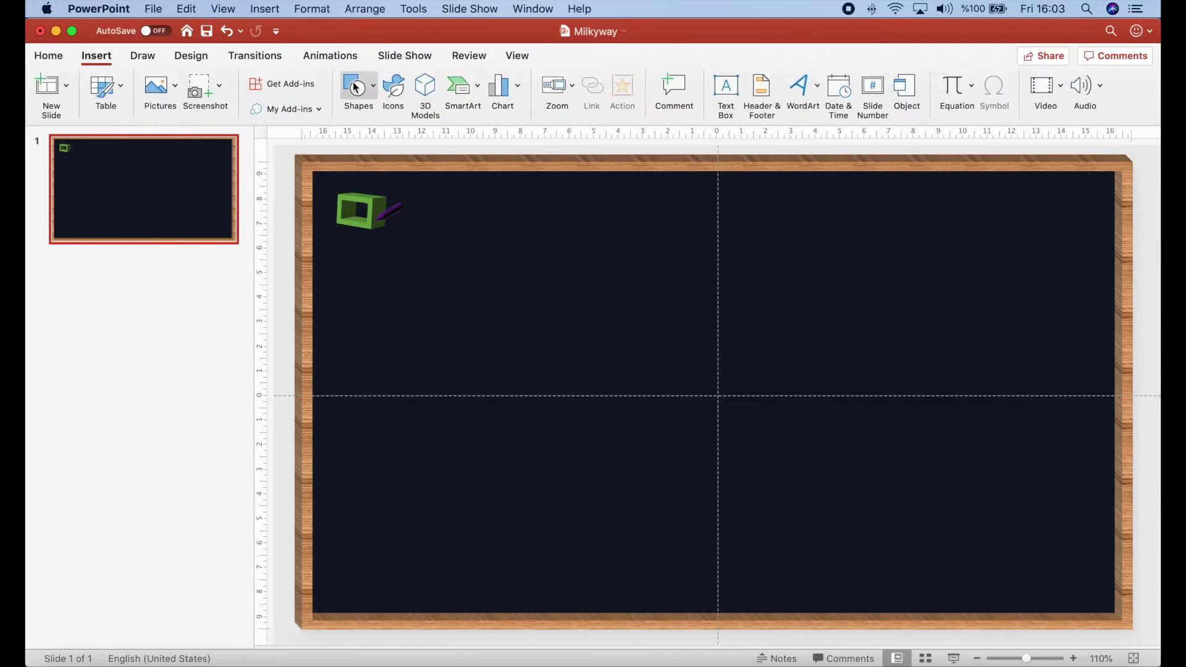
pyautogui.click(374, 84)
pyautogui.click(460, 136)
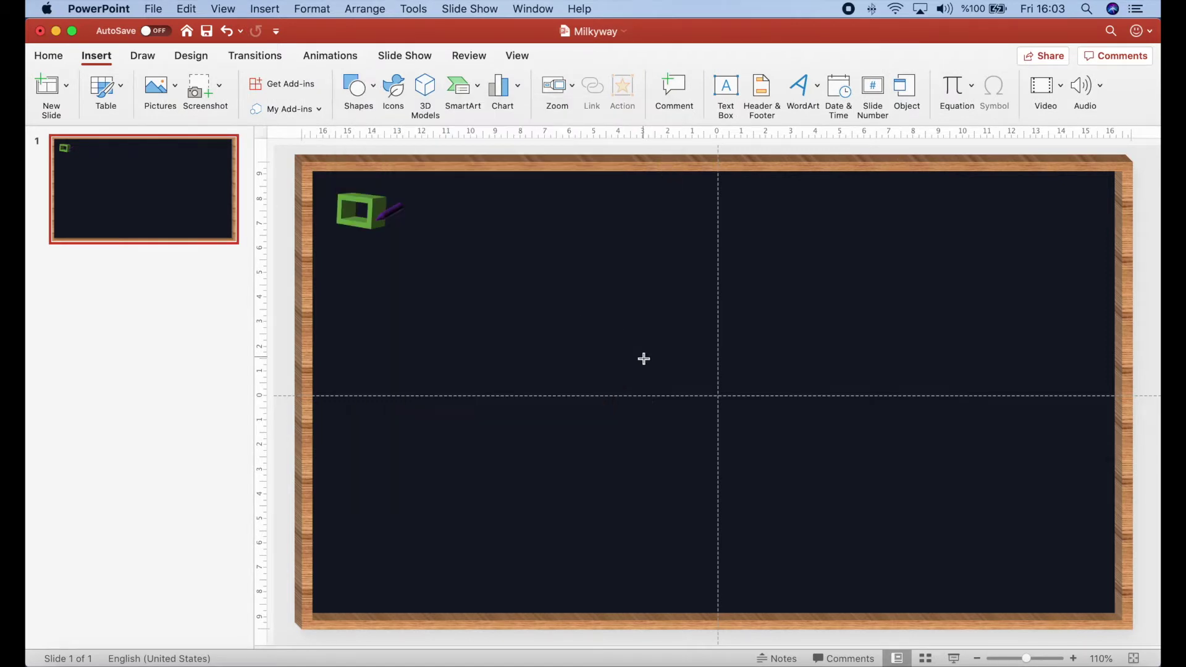
pyautogui.click(657, 370)
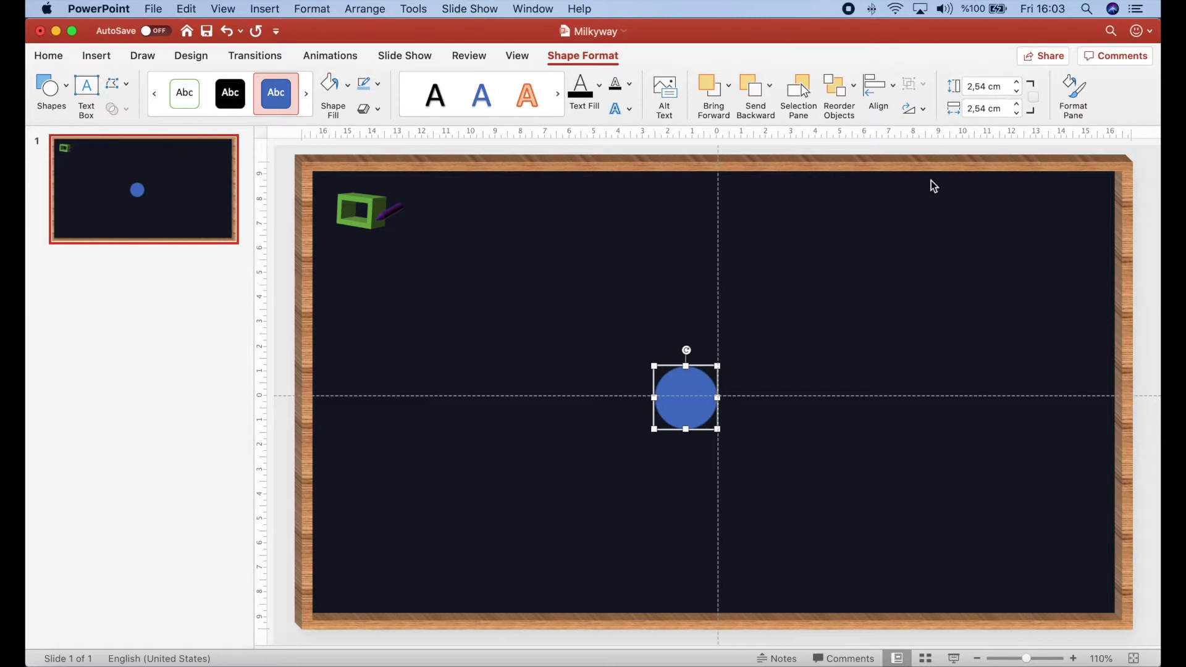
# Step: Remove the circle's outline and fill it yellow
pyautogui.click(383, 87)
pyautogui.click(396, 111)
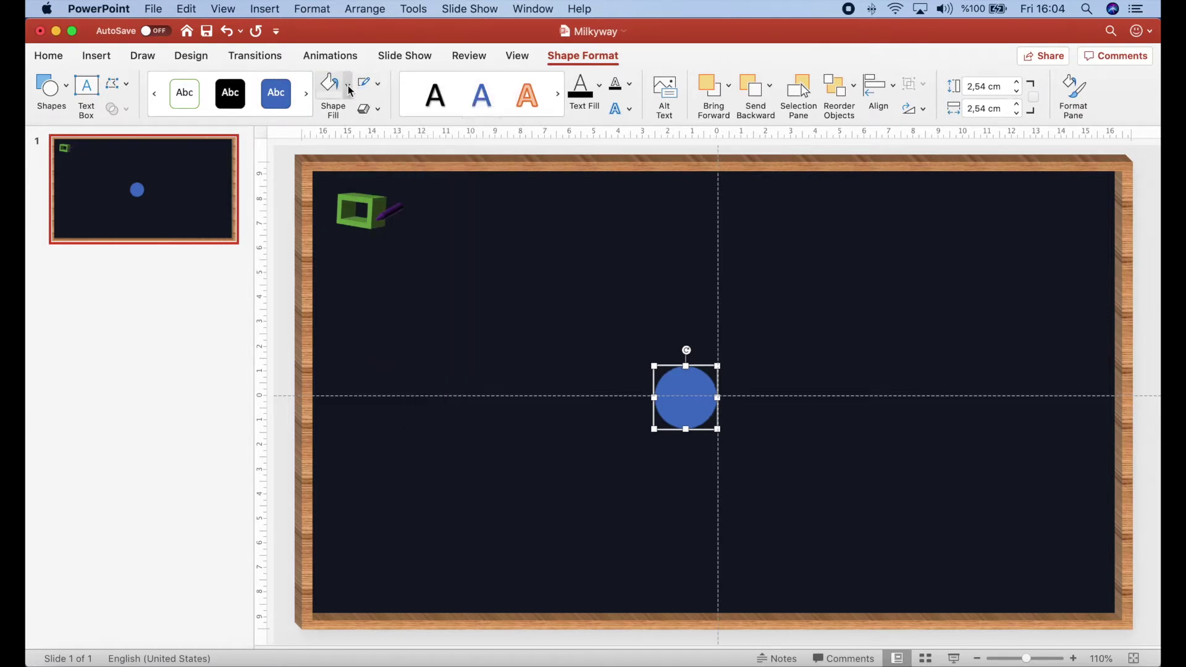
pyautogui.click(349, 90)
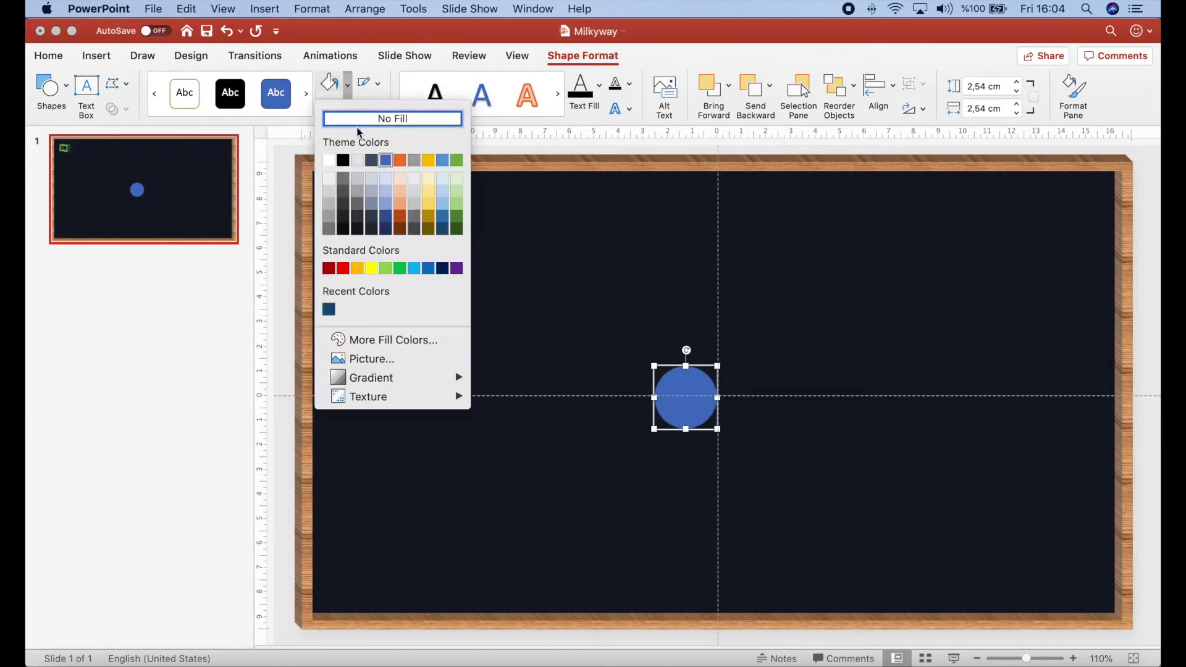
pyautogui.click(429, 161)
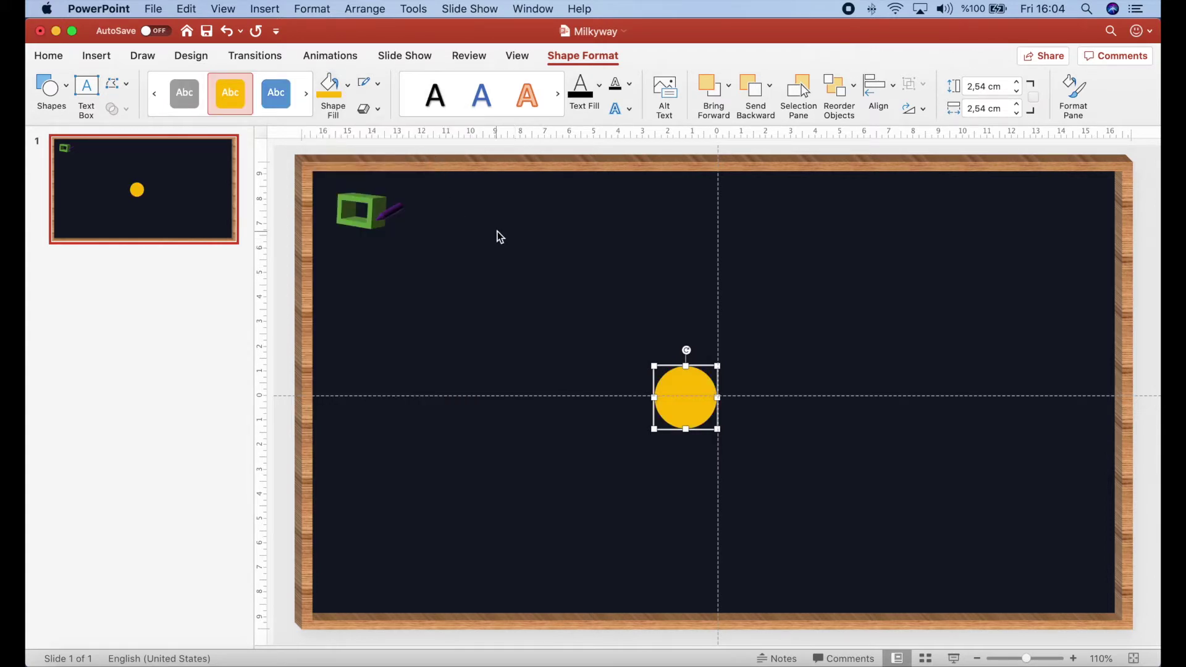
# Step: Apply the rounded Circle bevel preset to the circle's top and bottom
pyautogui.click(369, 109)
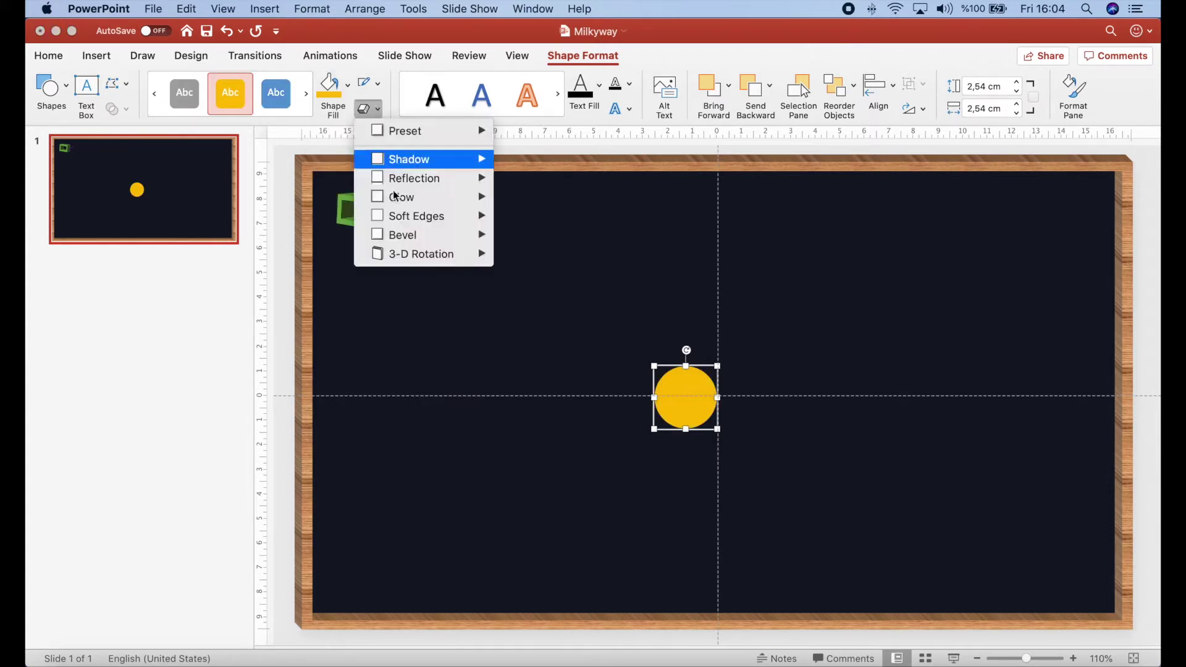
pyautogui.moveTo(434, 268)
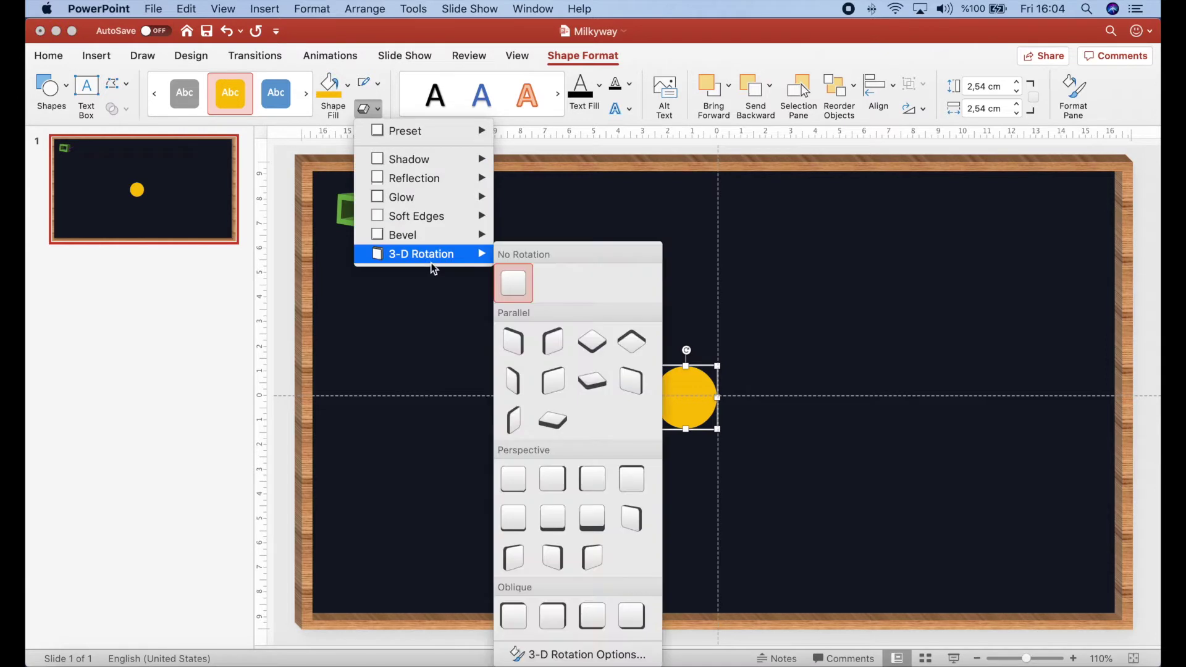
pyautogui.click(612, 656)
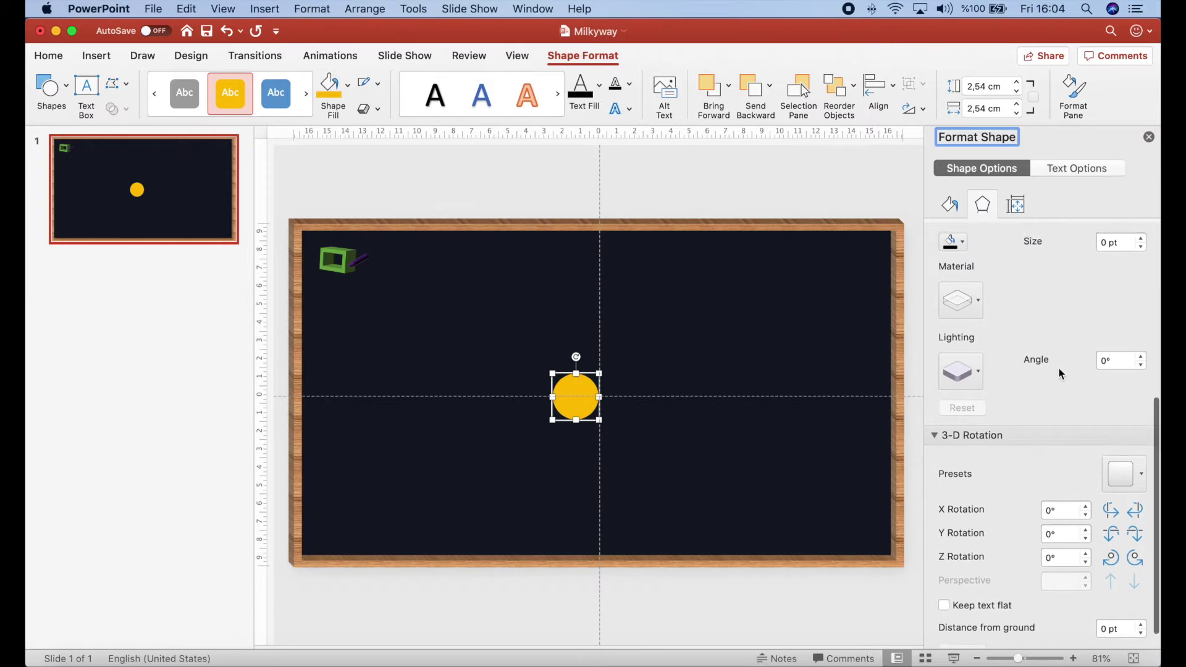
pyautogui.scroll(5, 1050, 372)
pyautogui.click(959, 365)
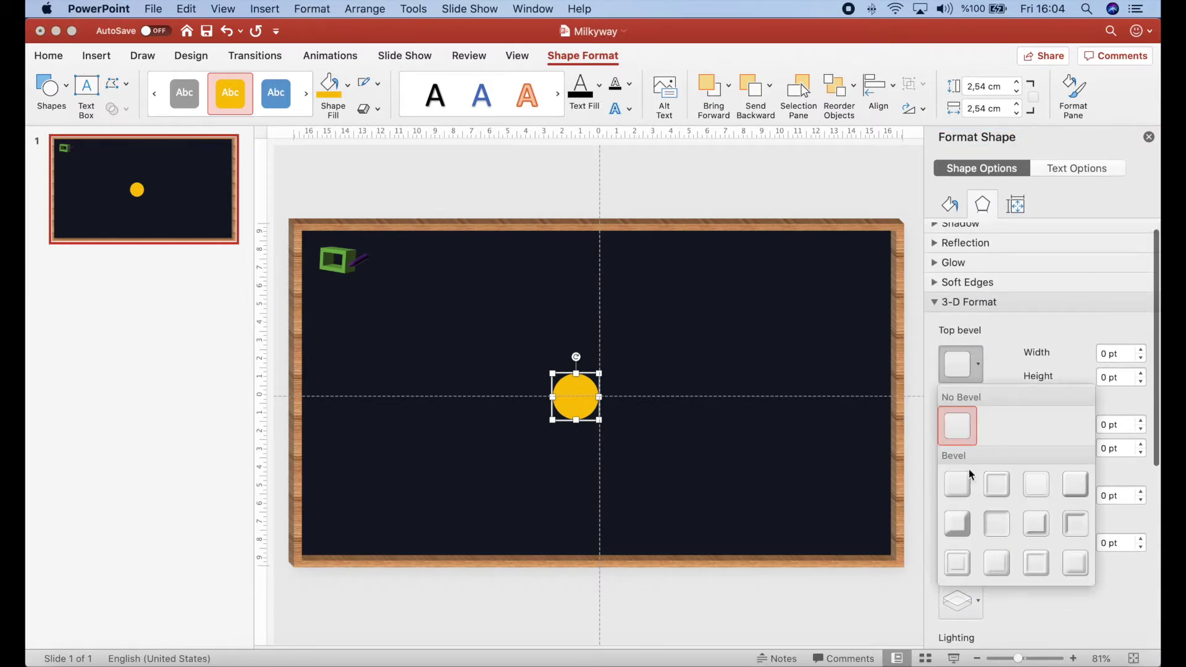
pyautogui.click(957, 489)
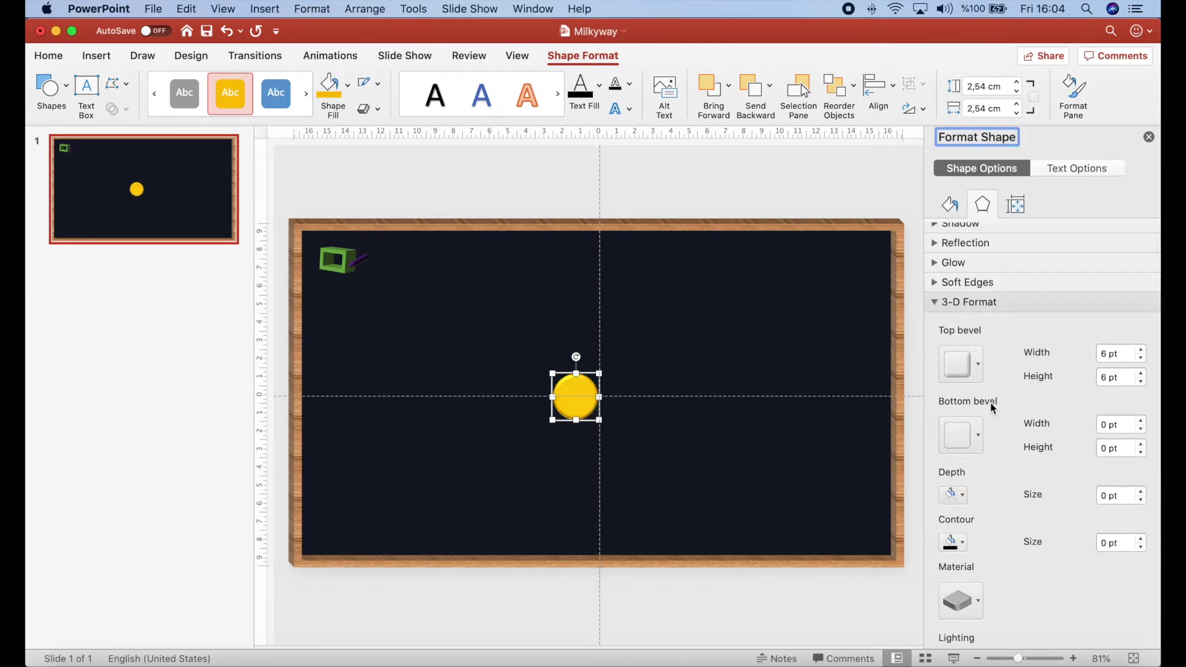
pyautogui.click(959, 439)
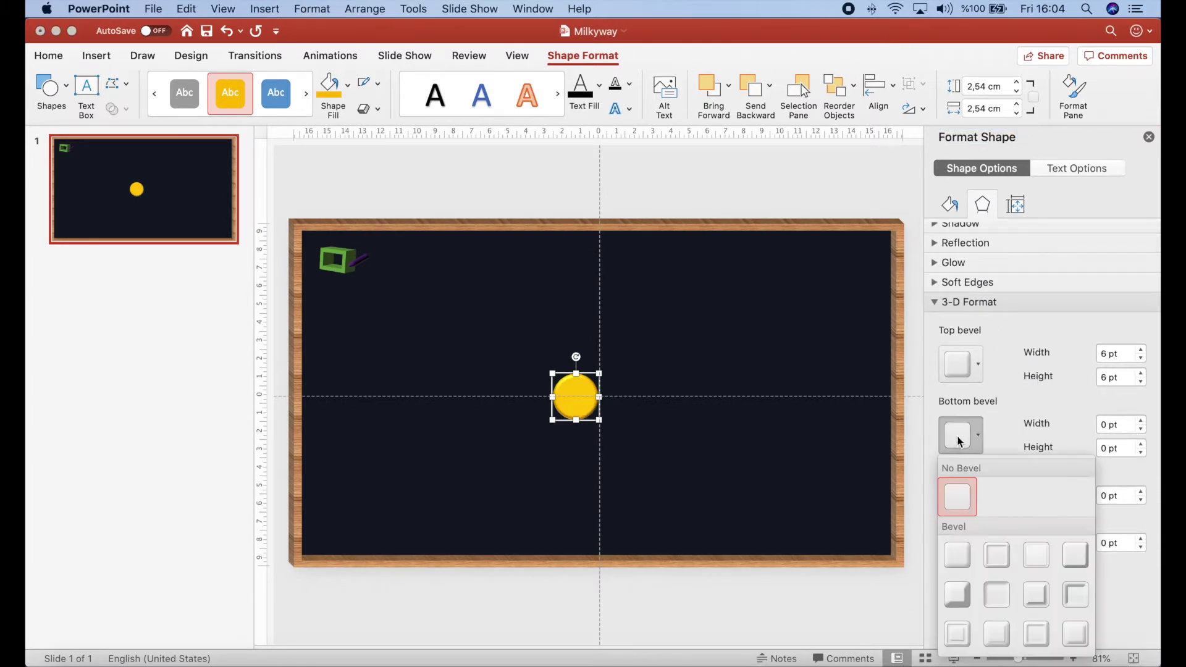
pyautogui.click(958, 555)
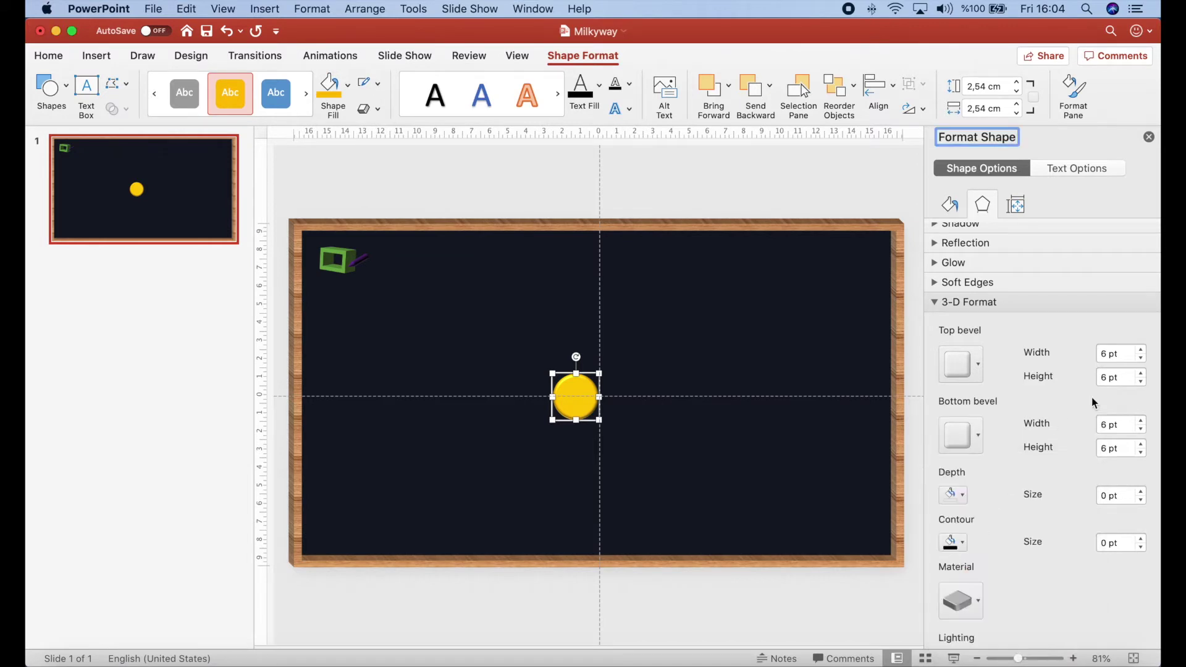
# Step: Set top and bottom bevel widths and heights all to 35 pt
pyautogui.tripleClick(1121, 349)
pyautogui.write('35')
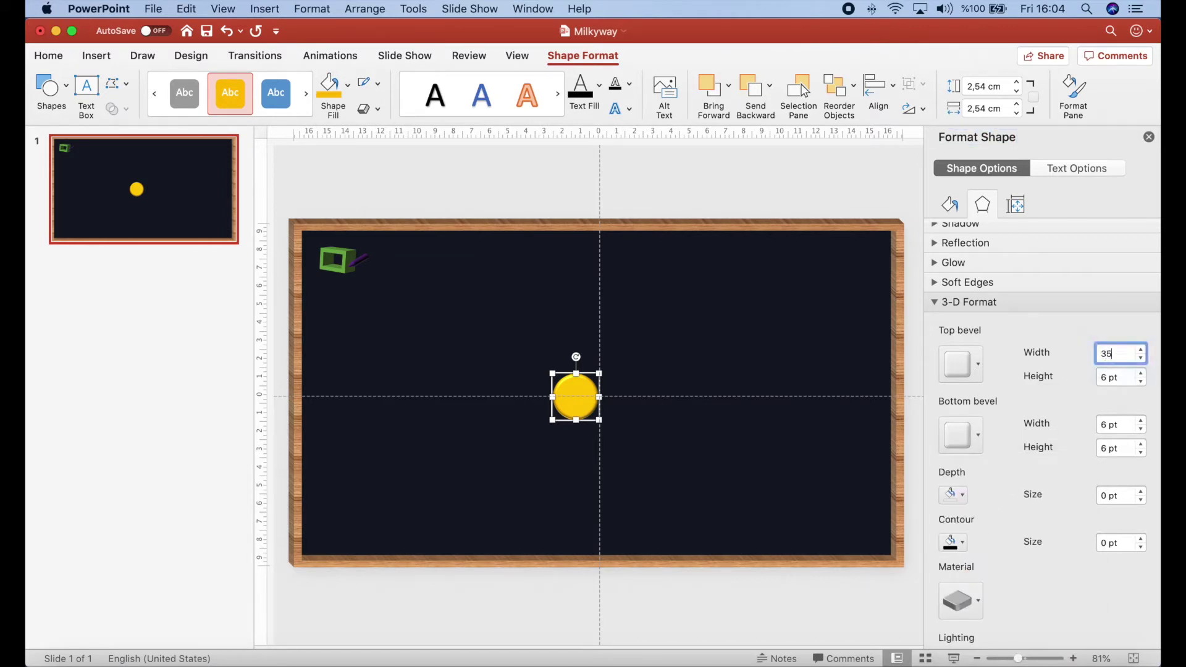
pyautogui.press('Tab')
pyautogui.write('35')
pyautogui.press('Tab')
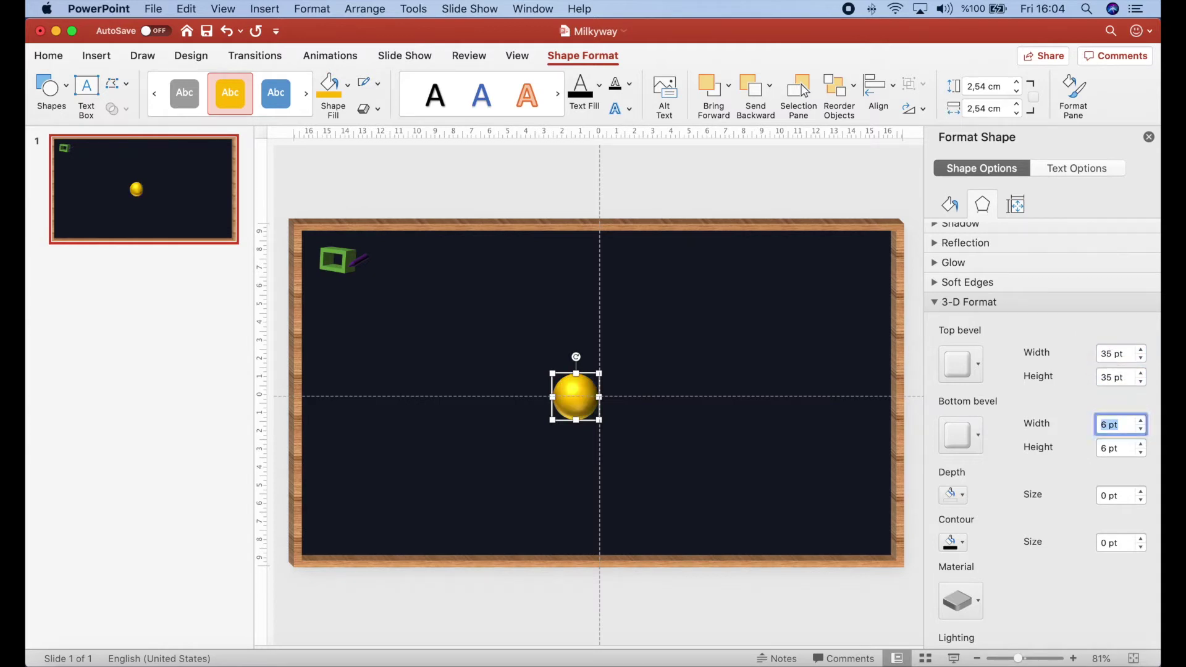
pyautogui.write('35')
pyautogui.press('Tab')
pyautogui.write('35')
pyautogui.press('Return')
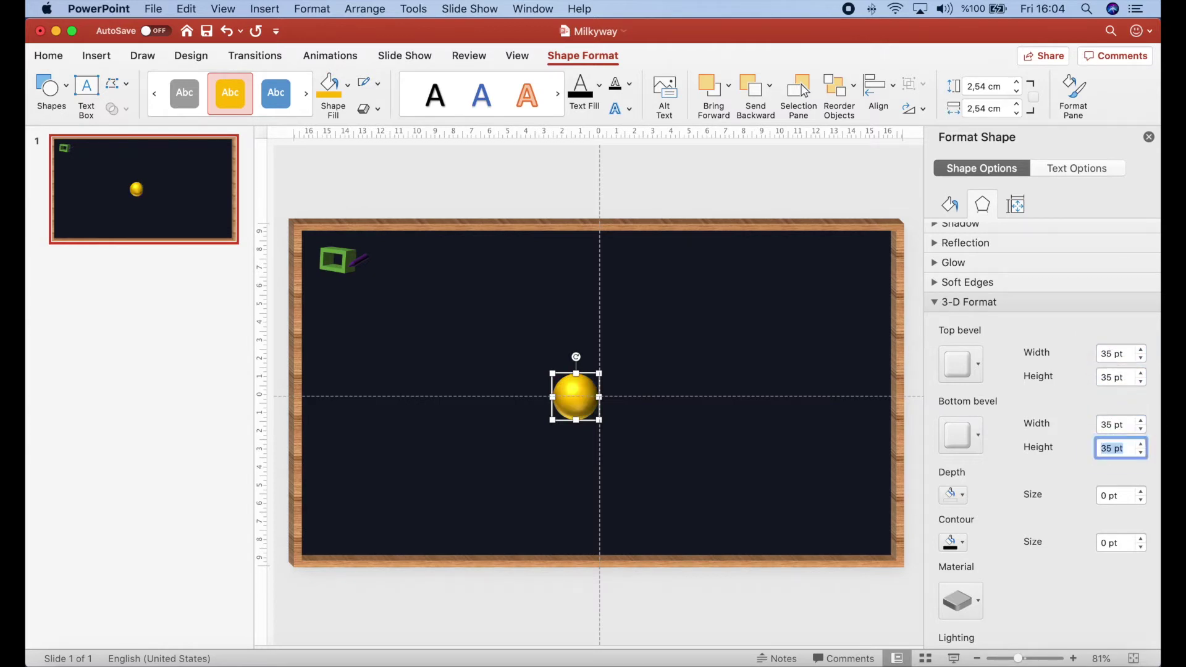
# Step: Give the reselected sphere a Special Effect material
pyautogui.click(659, 462)
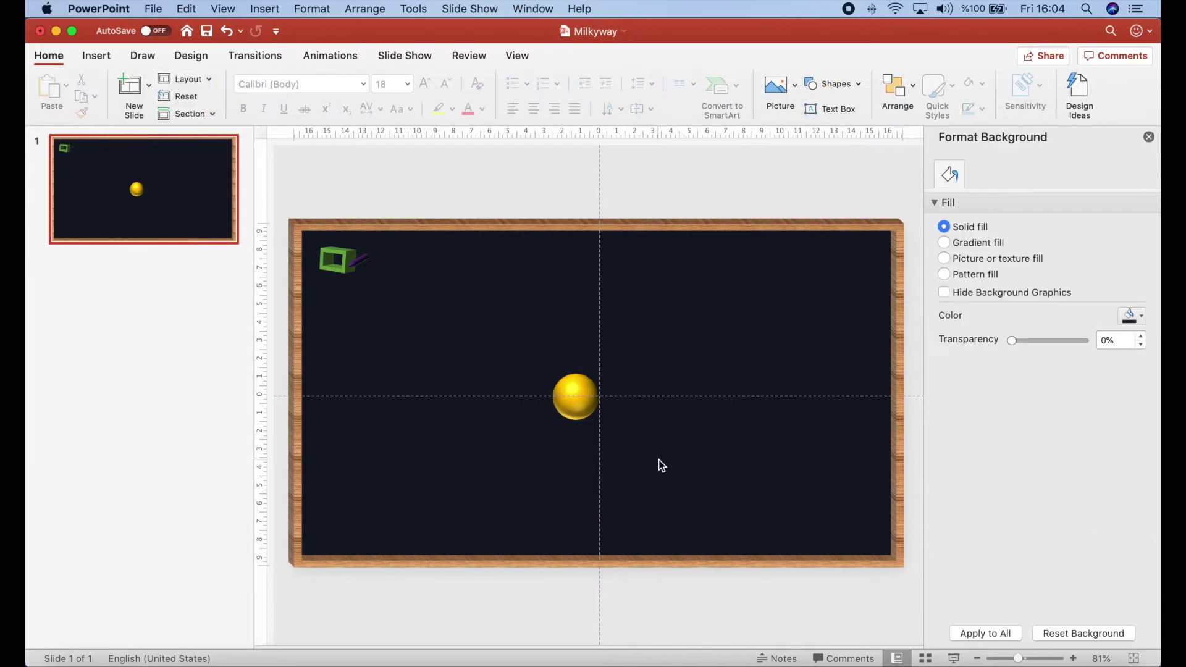
pyautogui.click(553, 397)
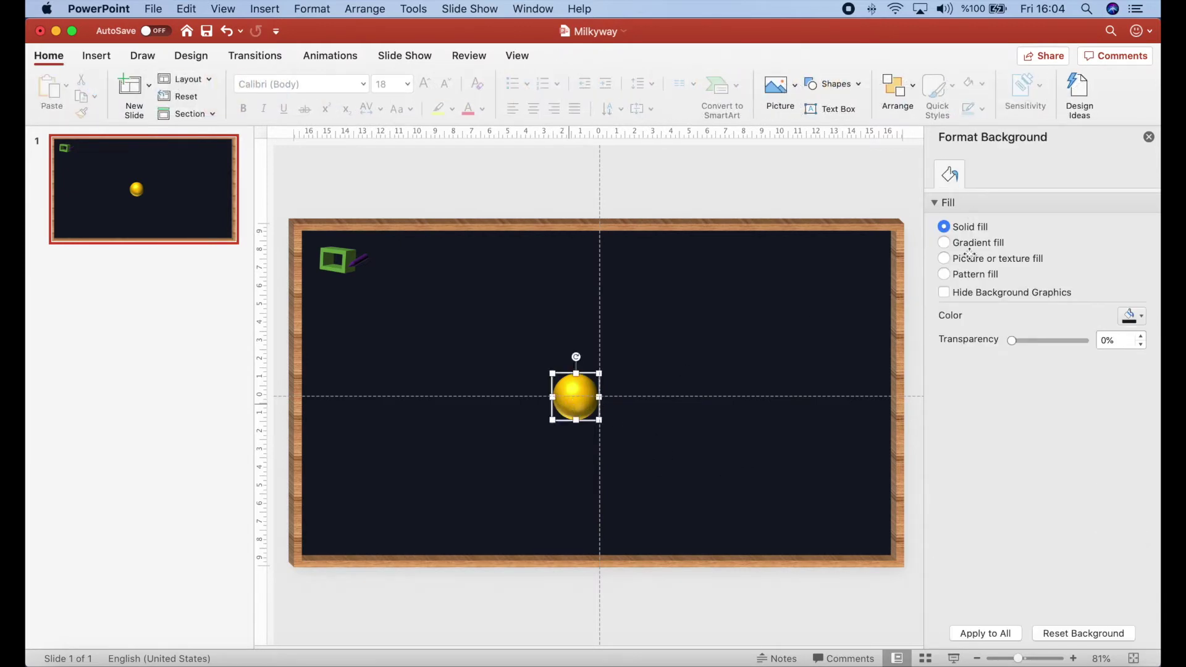
pyautogui.click(982, 205)
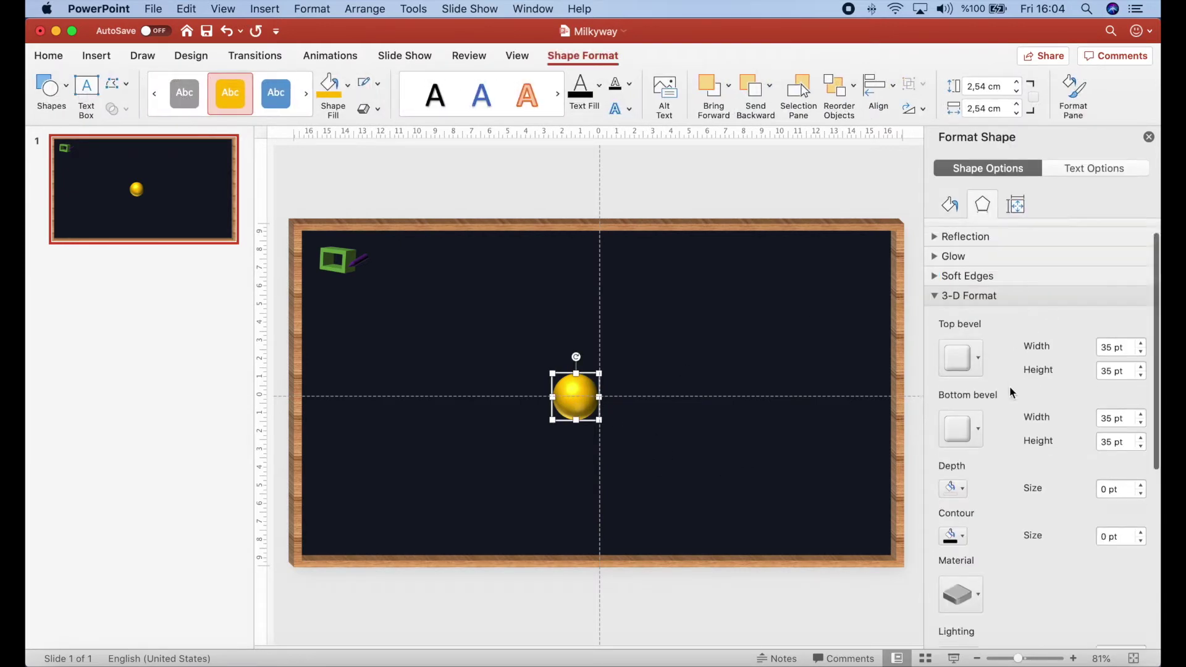
pyautogui.scroll(-5, 1010, 386)
pyautogui.scroll(-1, 1007, 386)
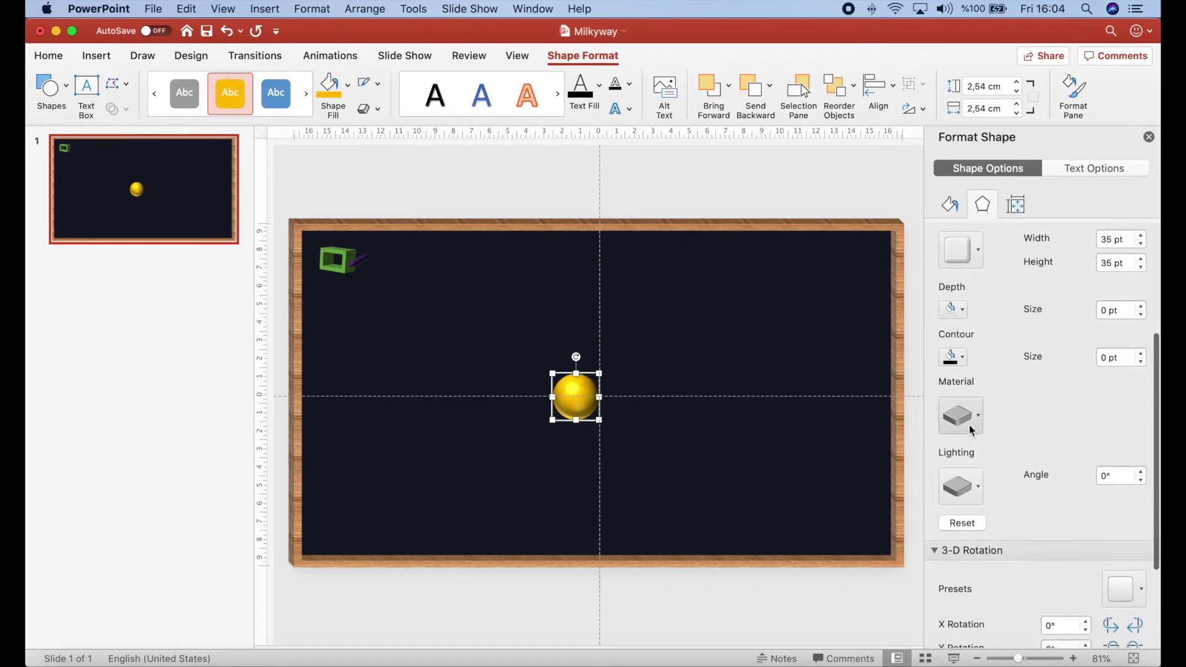
pyautogui.click(967, 422)
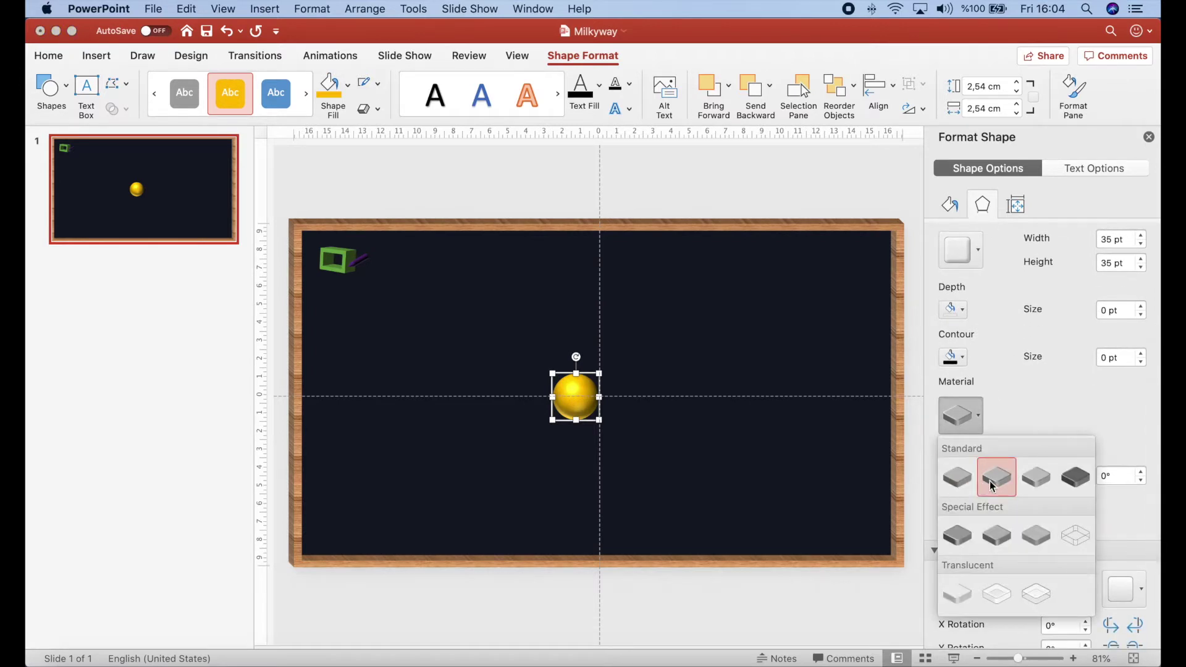
pyautogui.click(955, 531)
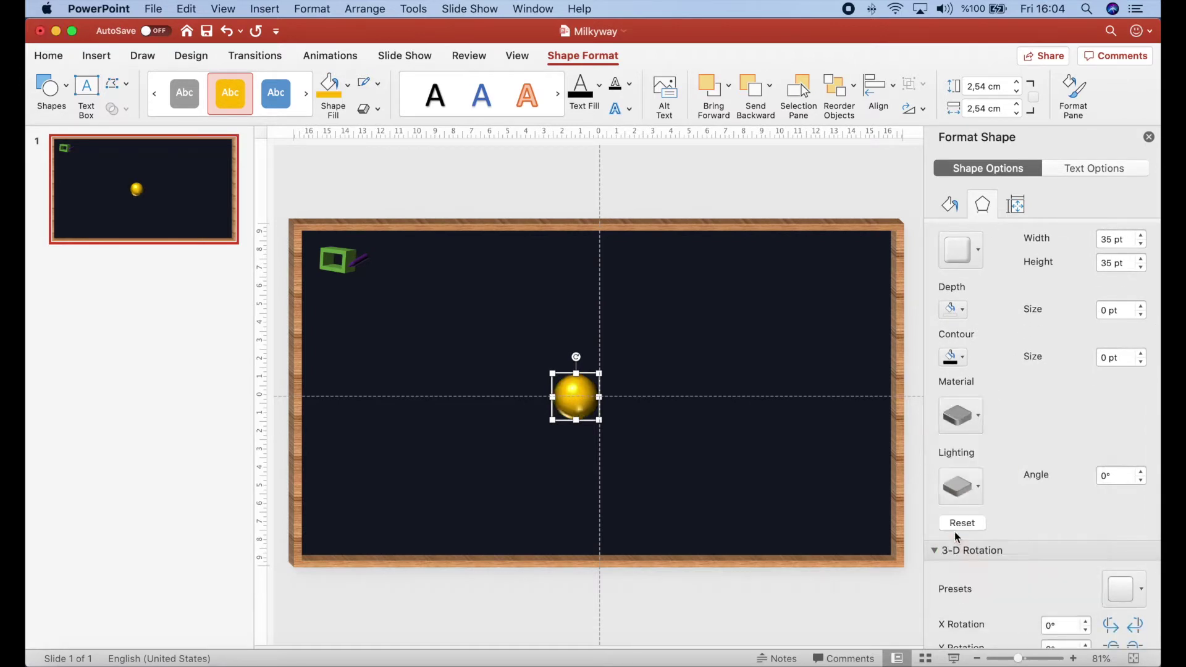
# Step: Apply the flat Special lighting preset to the sphere
pyautogui.scroll(-3, 1025, 421)
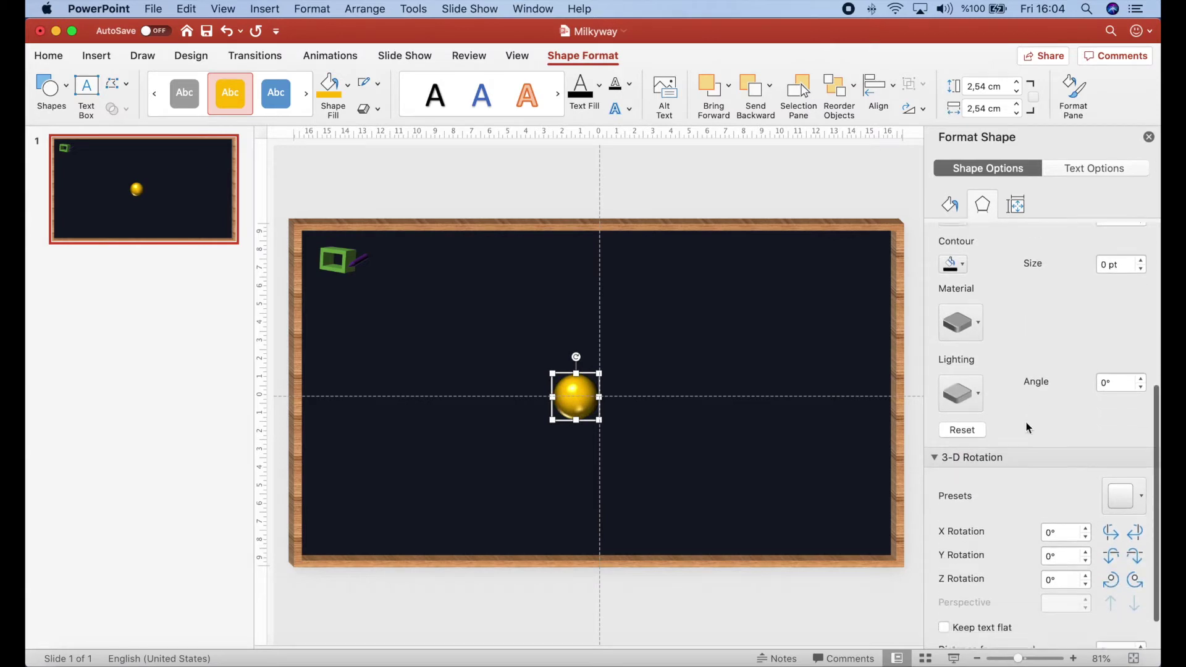
pyautogui.click(971, 392)
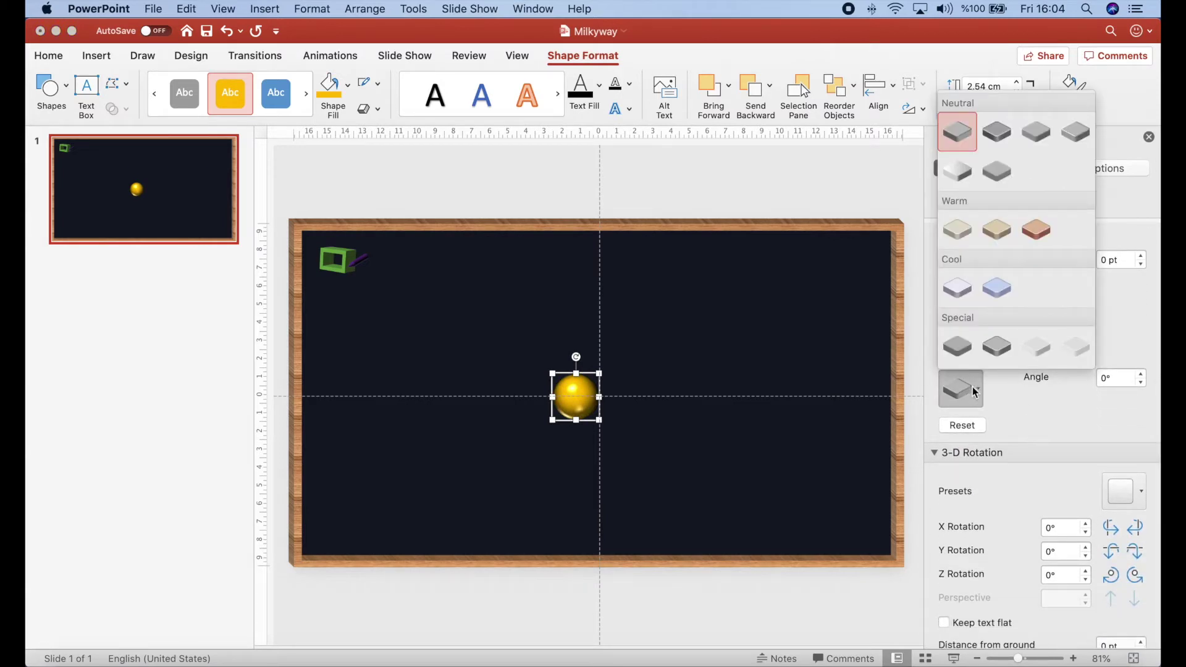
pyautogui.click(1076, 349)
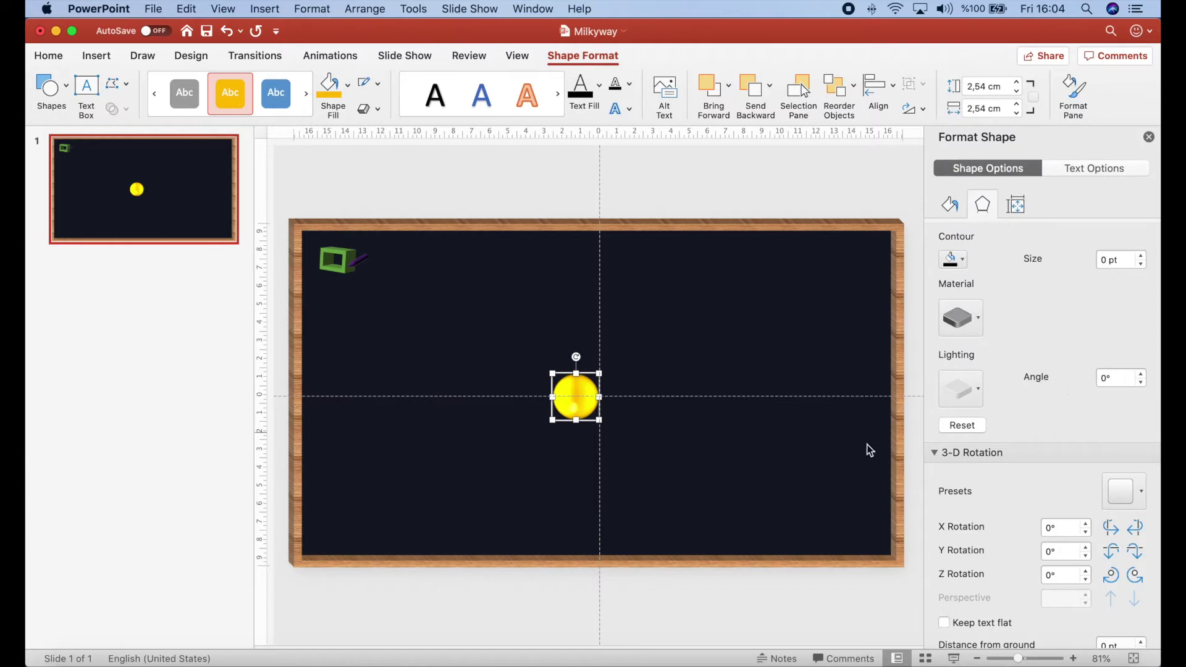
pyautogui.scroll(-2, 1025, 440)
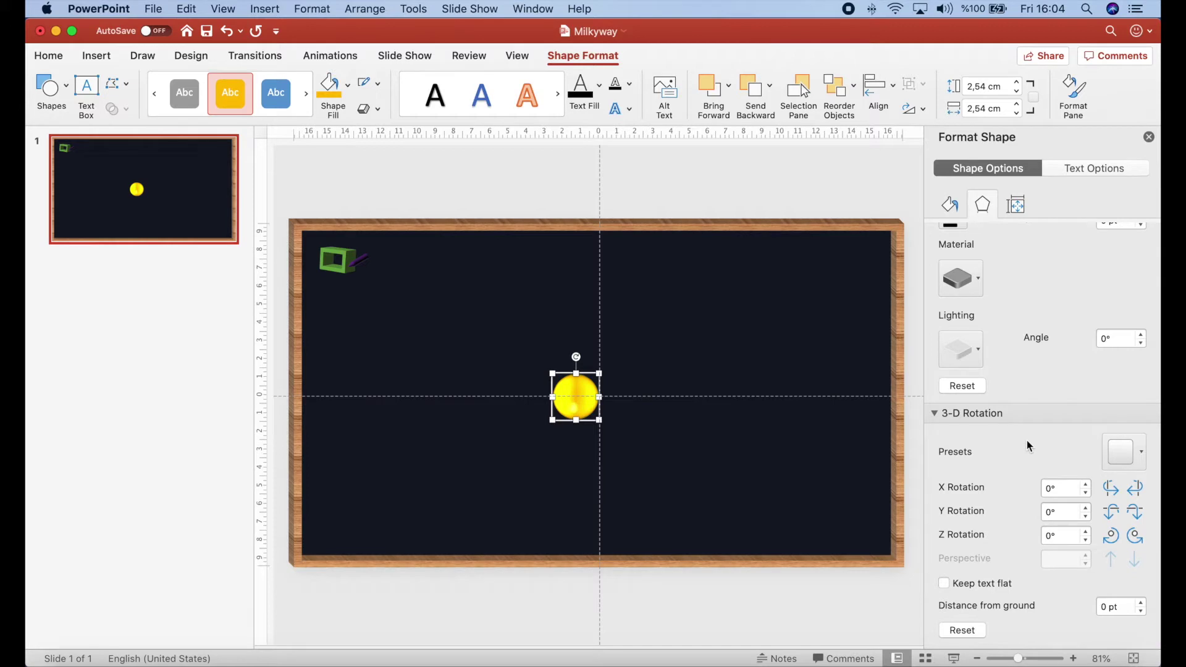
# Step: Apply Off Axis 1 Top rotation and set the sun's distance from ground to 35 pt
pyautogui.click(1140, 457)
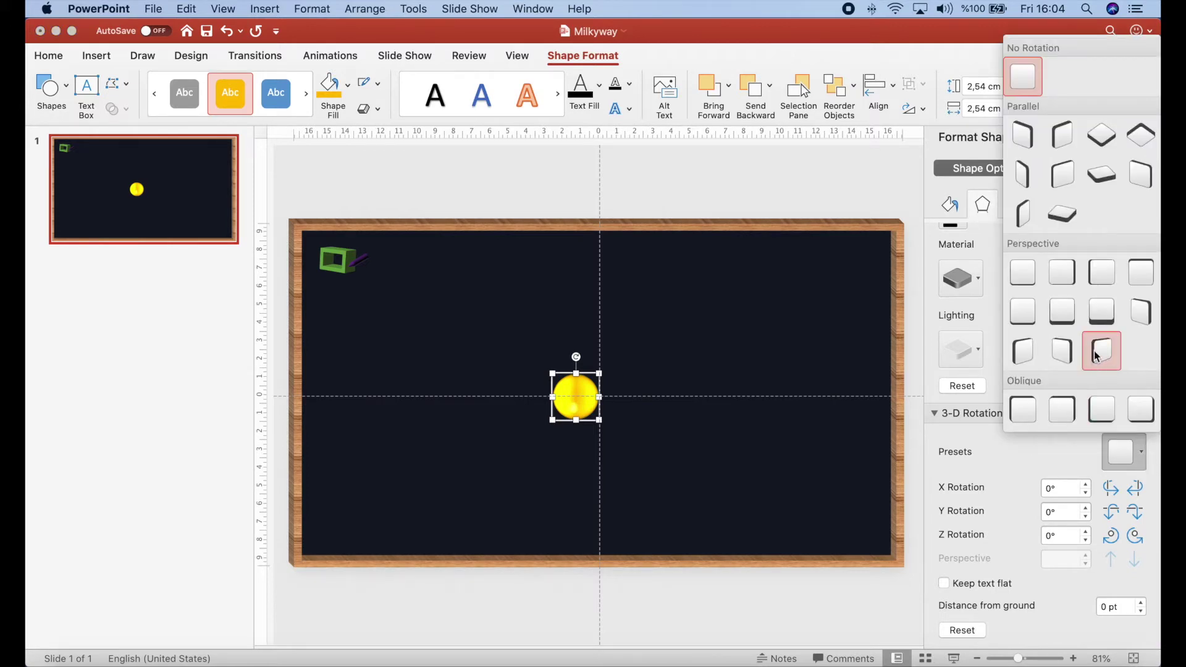
pyautogui.click(1102, 178)
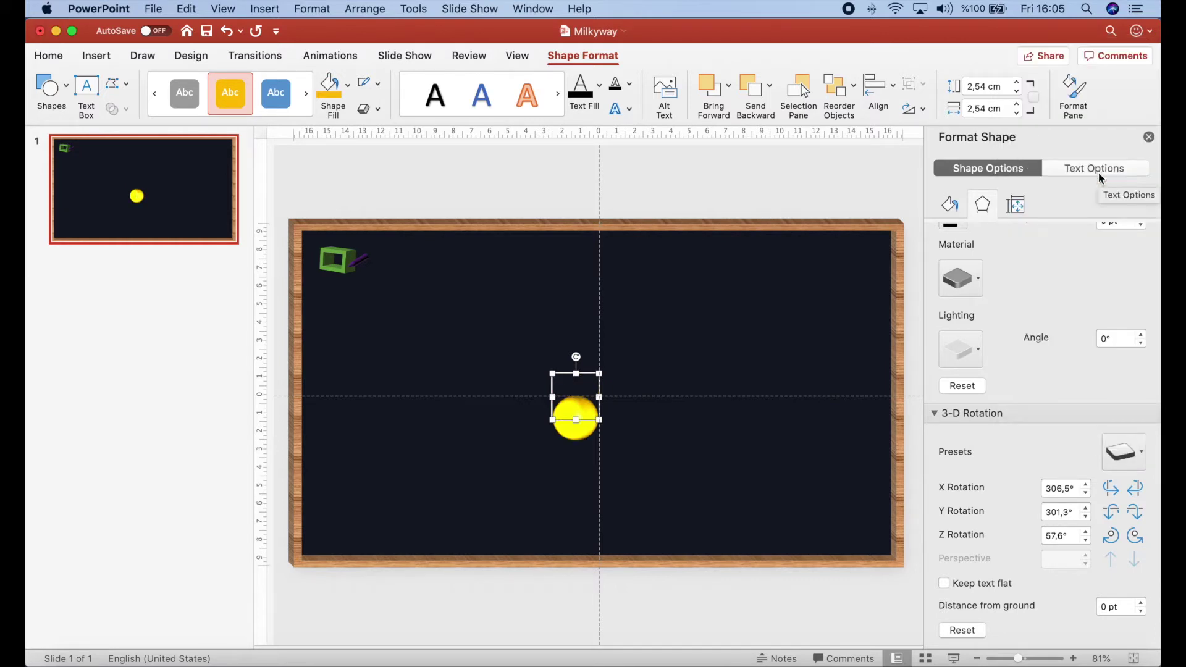
pyautogui.doubleClick(1120, 607)
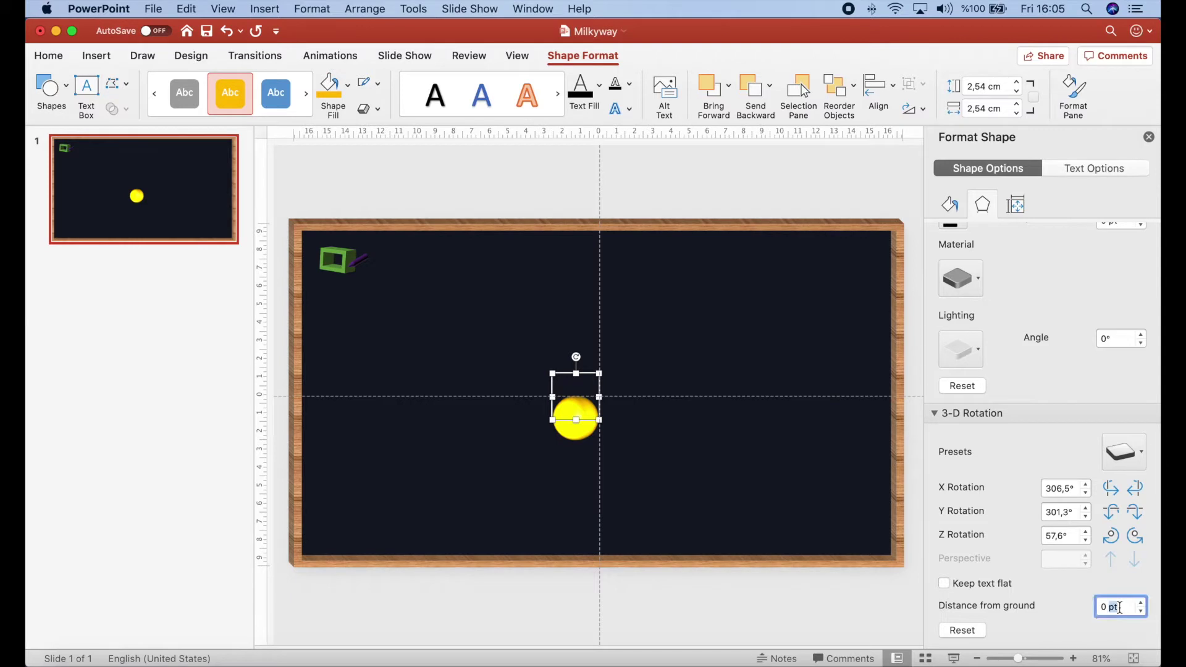
pyautogui.moveTo(1120, 607); pyautogui.dragTo(1082, 612)
pyautogui.write('35')
pyautogui.press('Return')
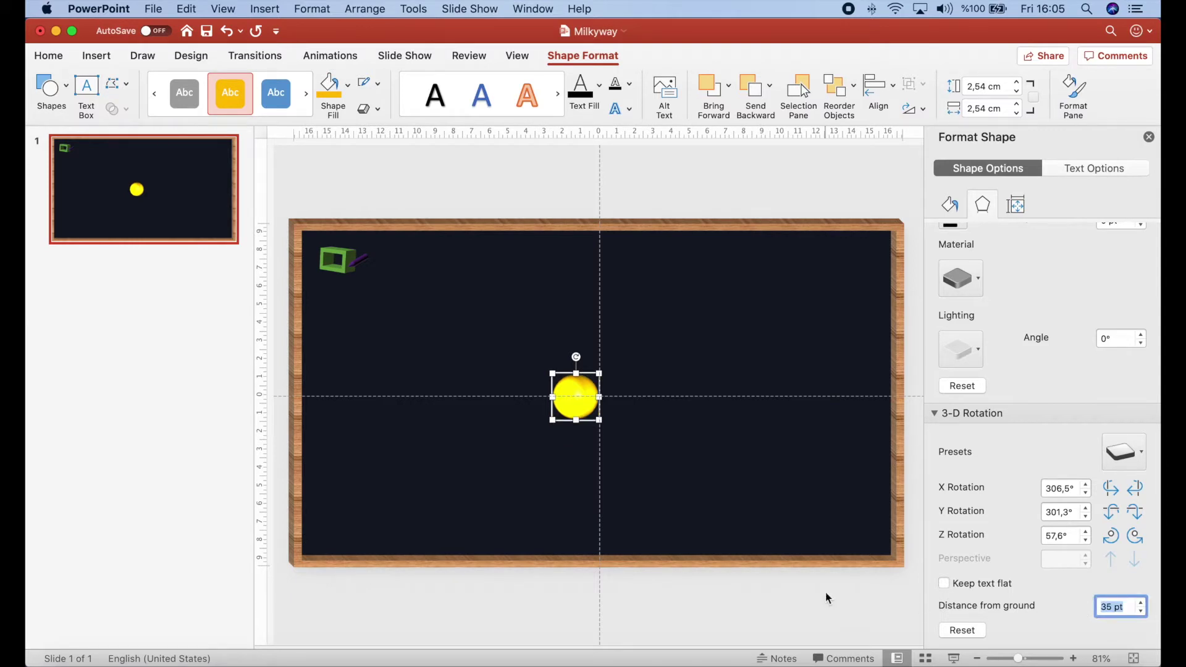
pyautogui.click(716, 508)
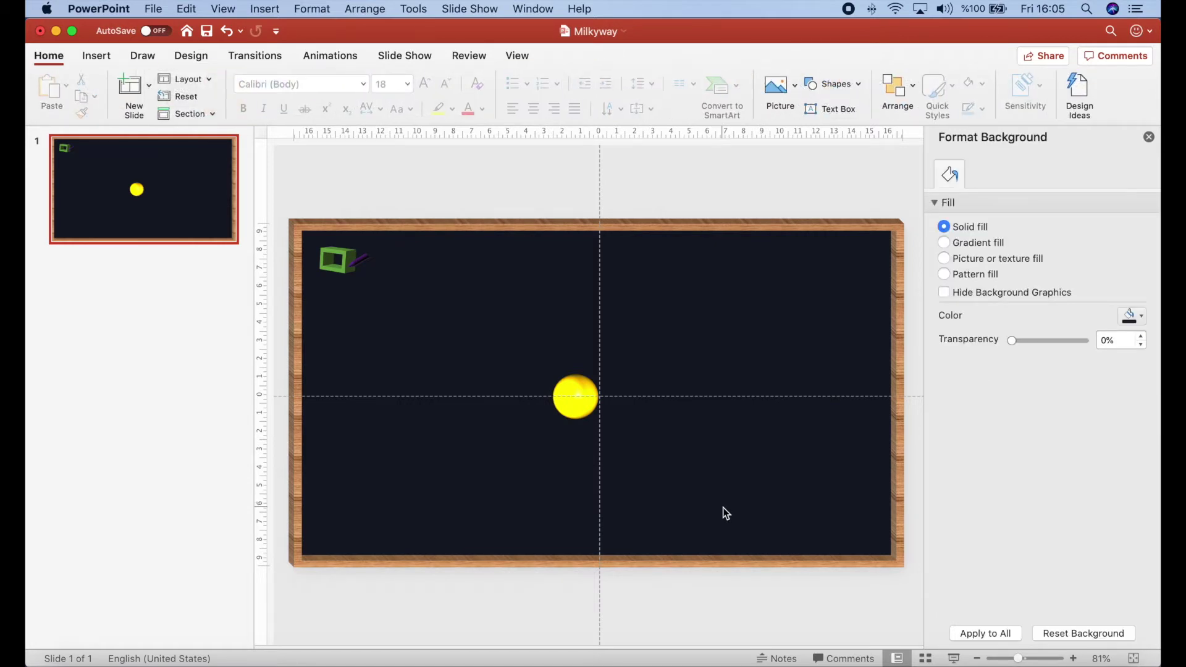
# Step: Move the sun onto the intersection of the slide guides
pyautogui.click(562, 387)
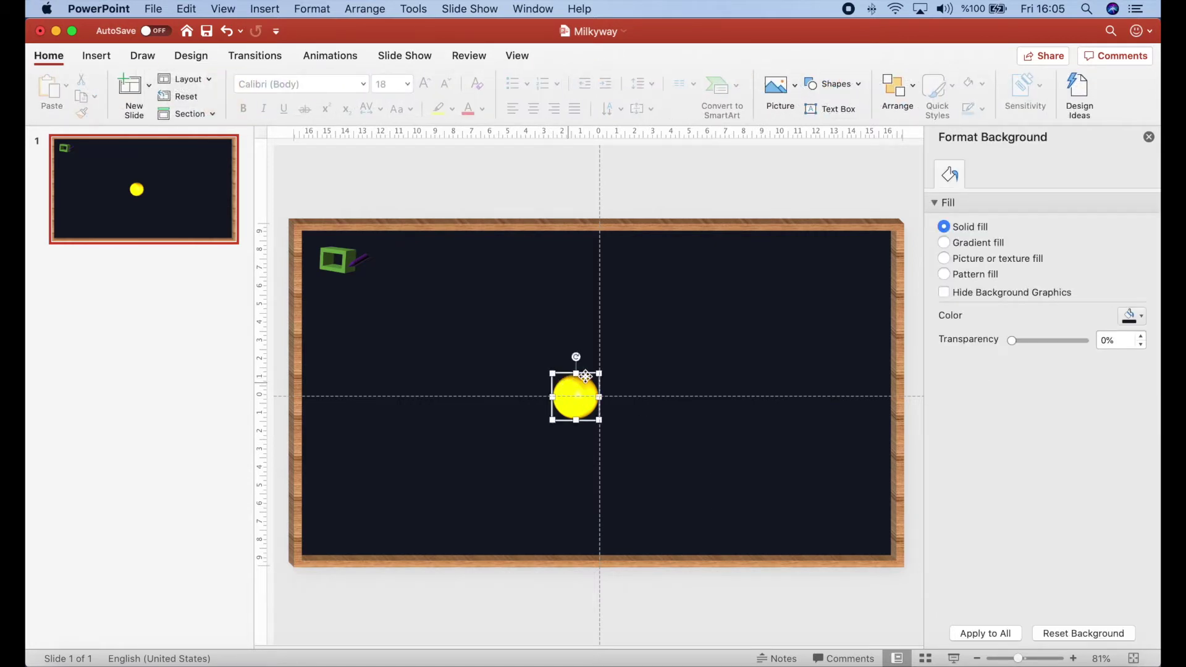
pyautogui.moveTo(612, 381); pyautogui.dragTo(593, 385)
pyautogui.click(701, 357)
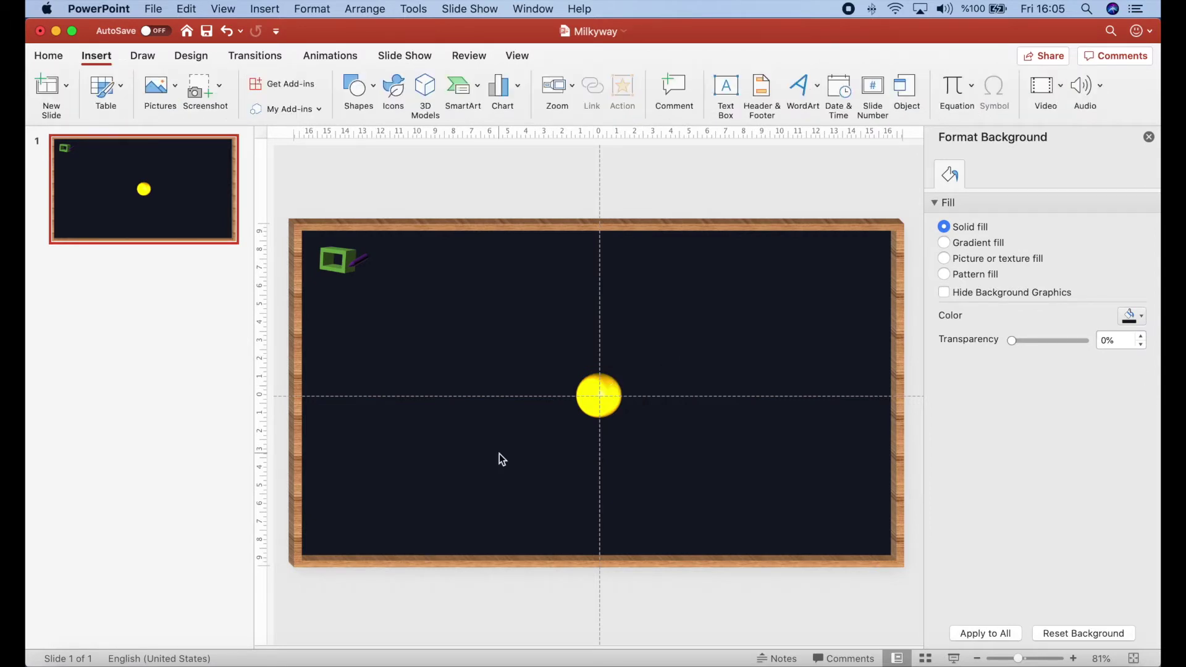
# Step: Place a new circle left of the sun and size it 1,3 cm by 1,3 cm
pyautogui.click(373, 87)
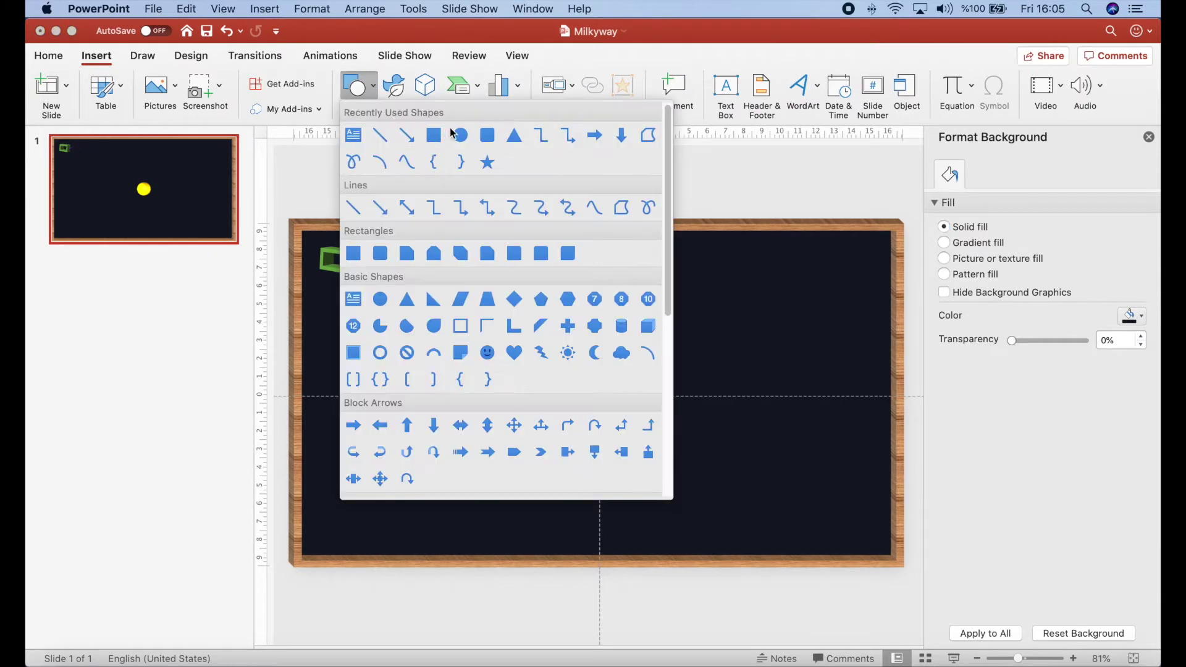
pyautogui.click(460, 134)
pyautogui.click(419, 353)
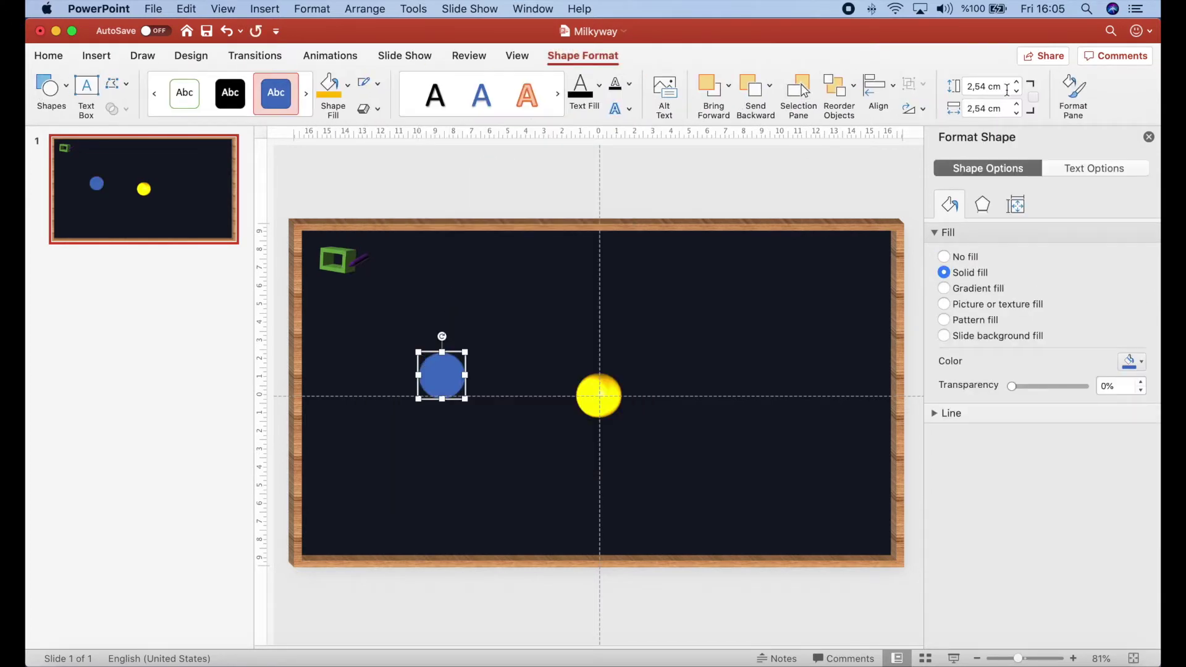
pyautogui.click(987, 86)
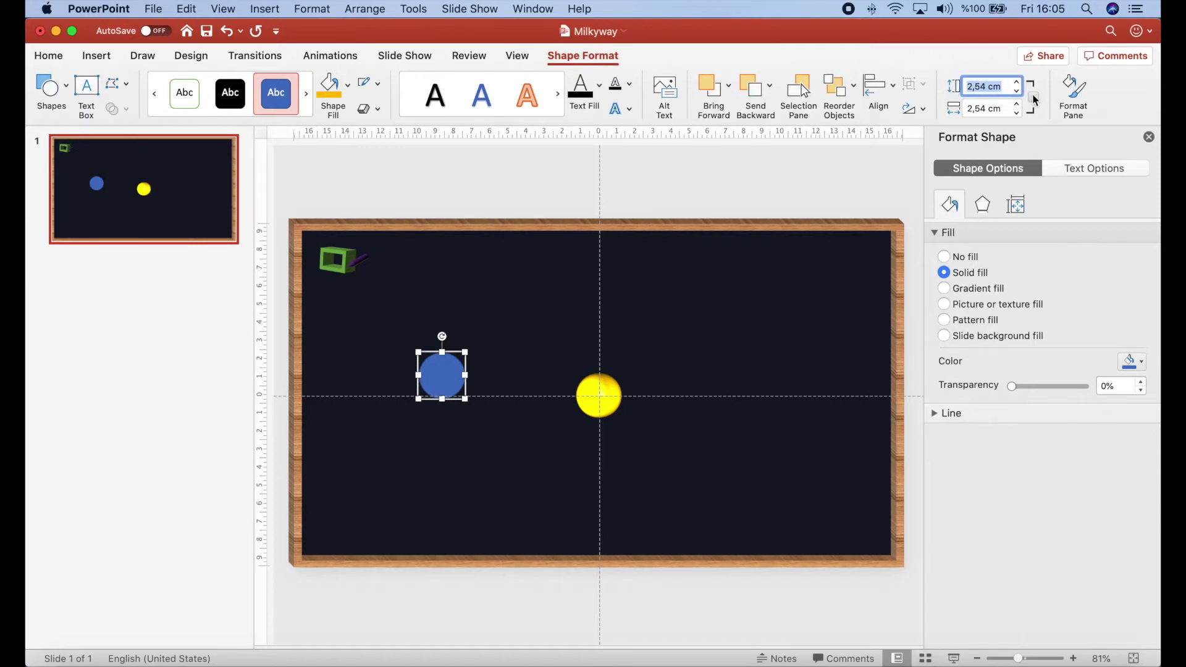
pyautogui.write('1,3')
pyautogui.press('Tab')
pyautogui.write('1,3')
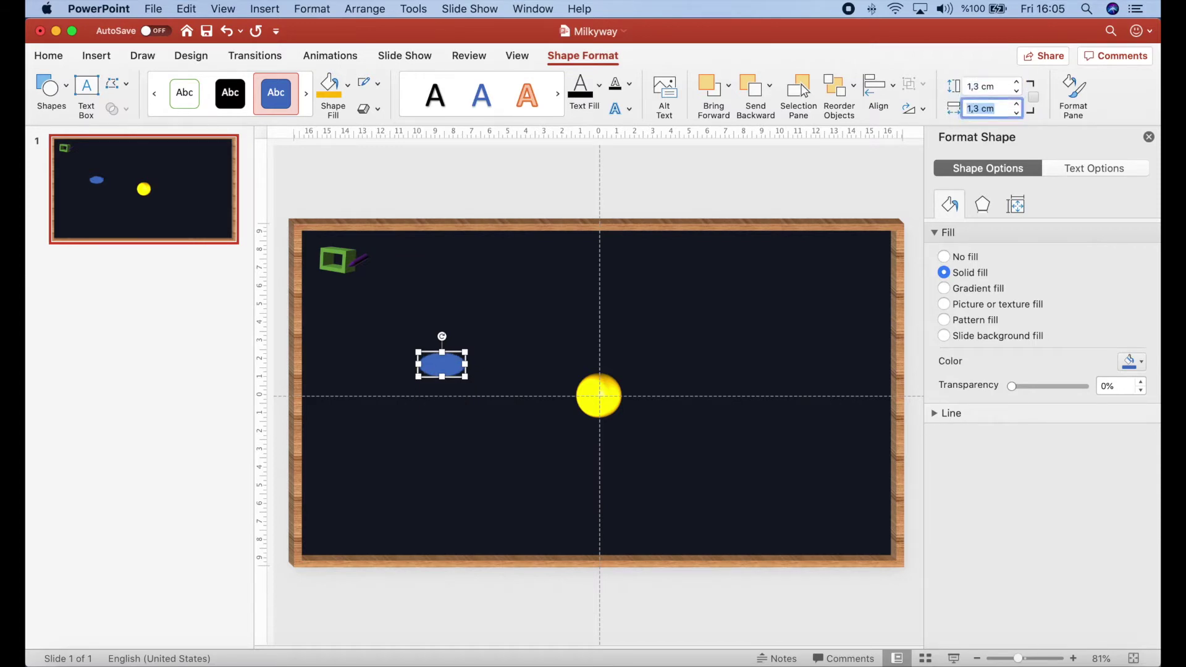
pyautogui.press('Return')
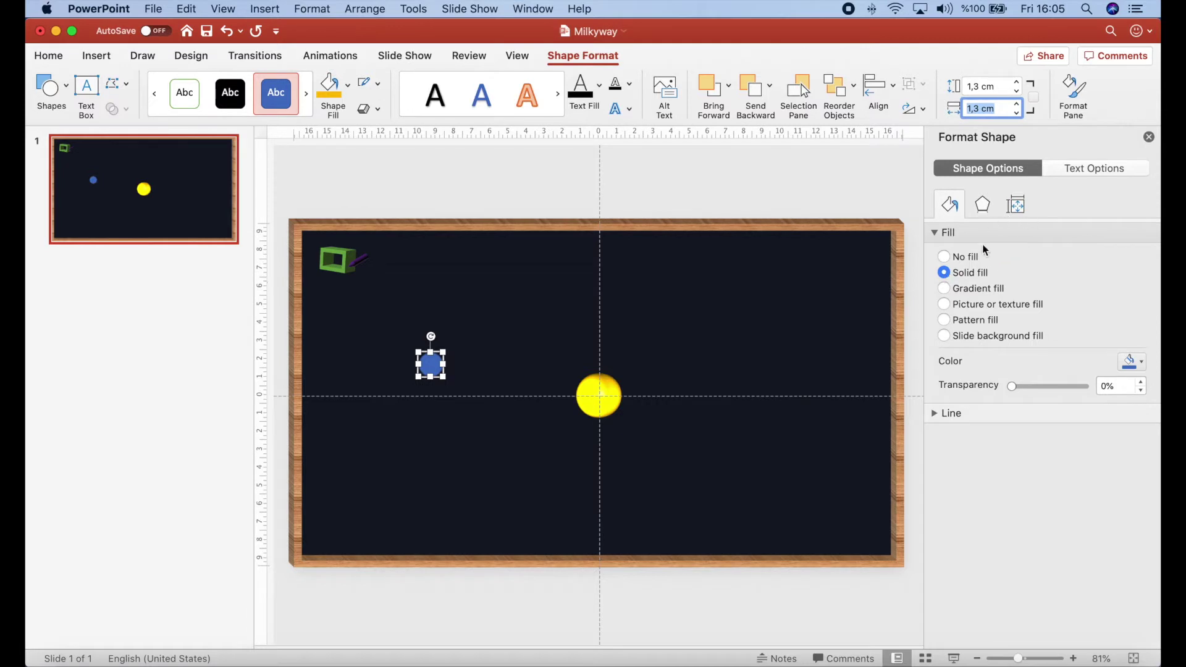
# Step: Remove the small circle's outline
pyautogui.click(379, 84)
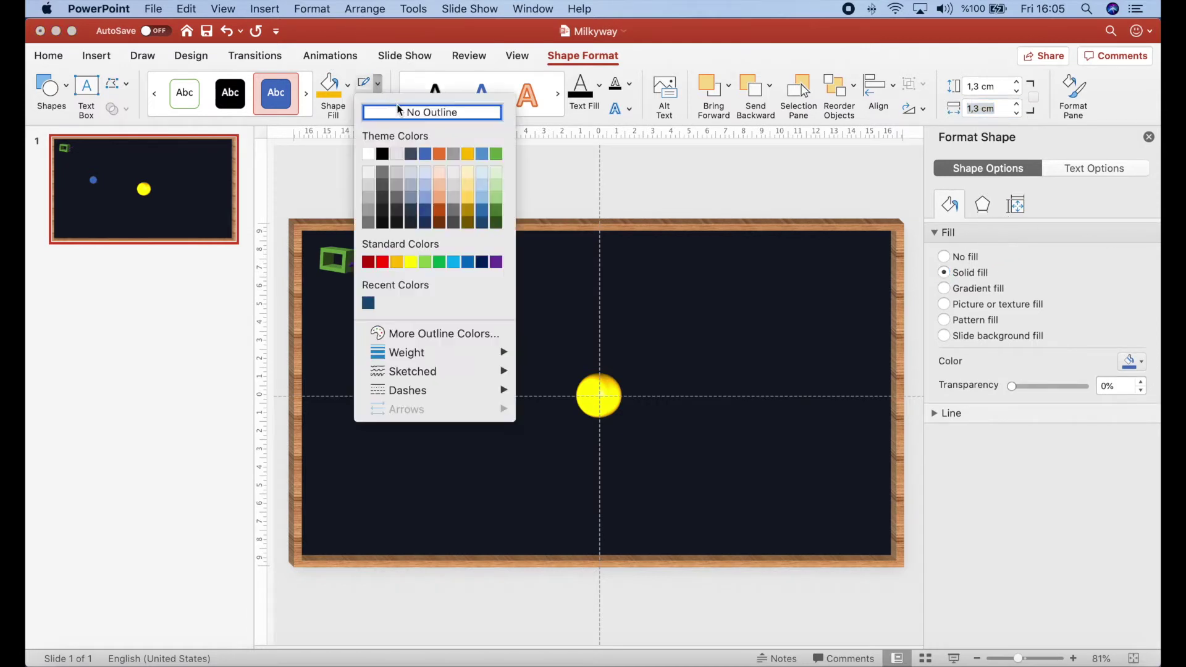
pyautogui.click(395, 112)
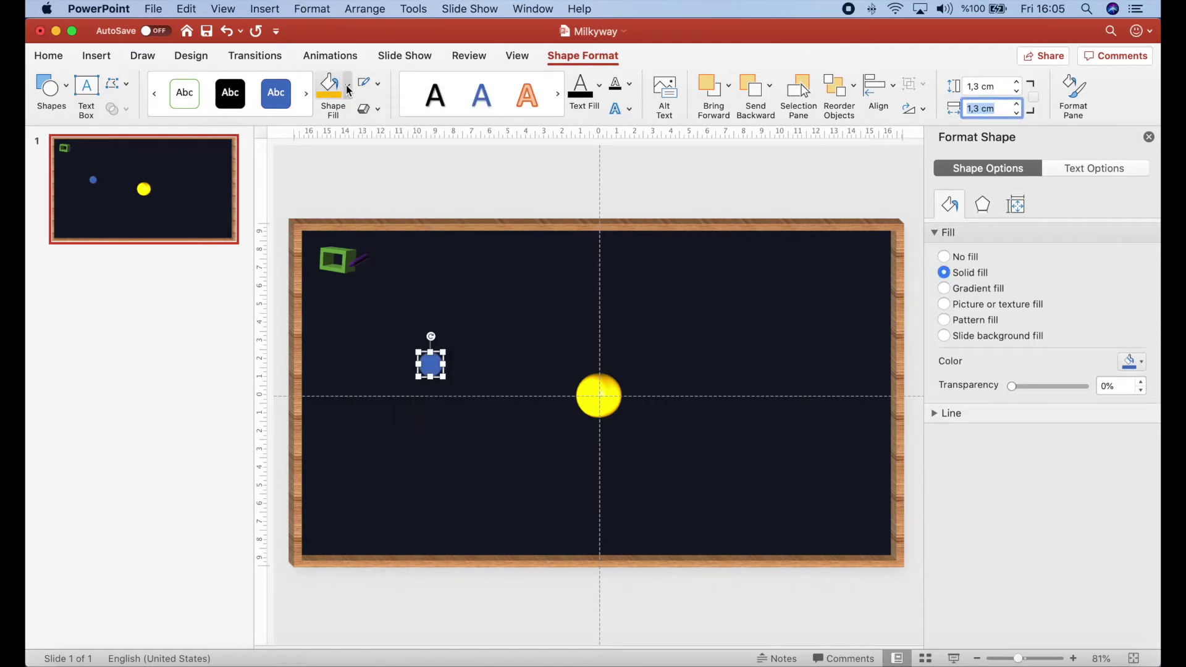
pyautogui.click(349, 91)
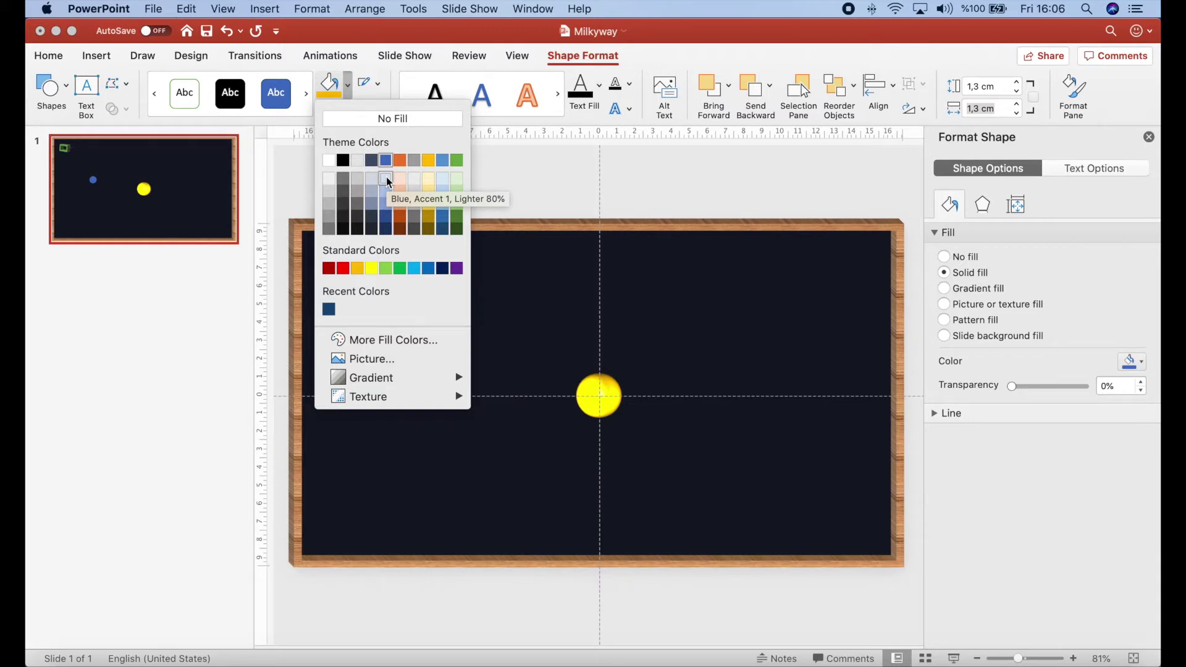
# Step: Fill the small circle dark gold and apply Circle bevels to its top and bottom
pyautogui.click(433, 232)
pyautogui.click(542, 339)
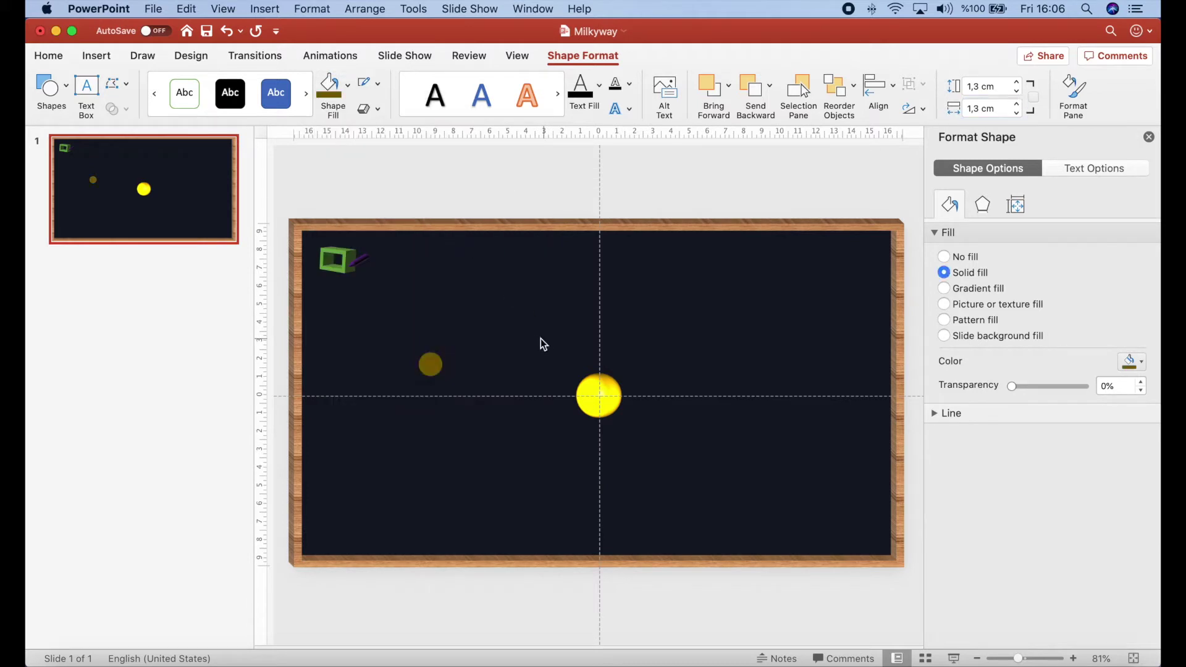
pyautogui.click(440, 366)
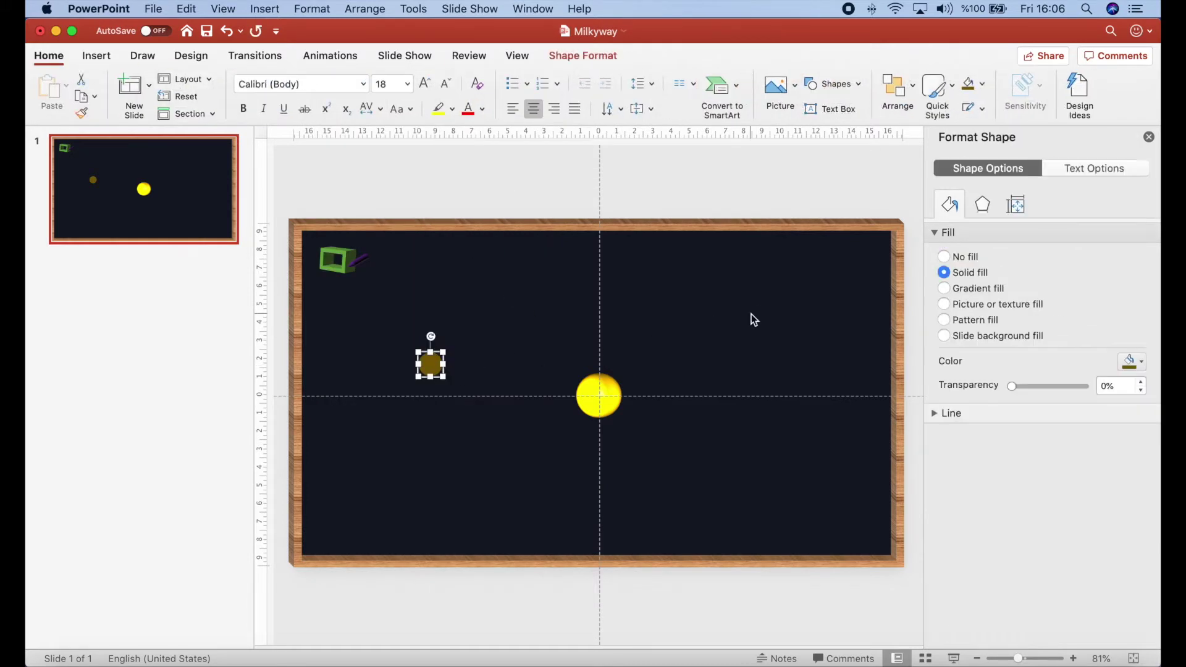
pyautogui.click(978, 206)
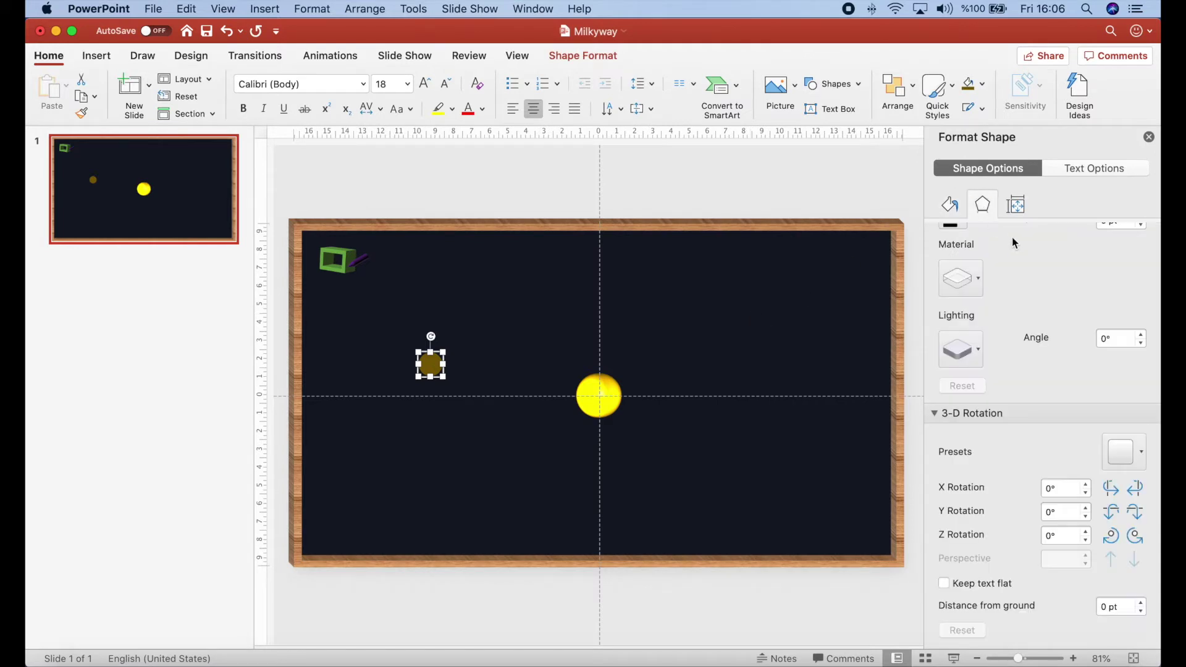
pyautogui.scroll(10, 1021, 309)
pyautogui.click(967, 383)
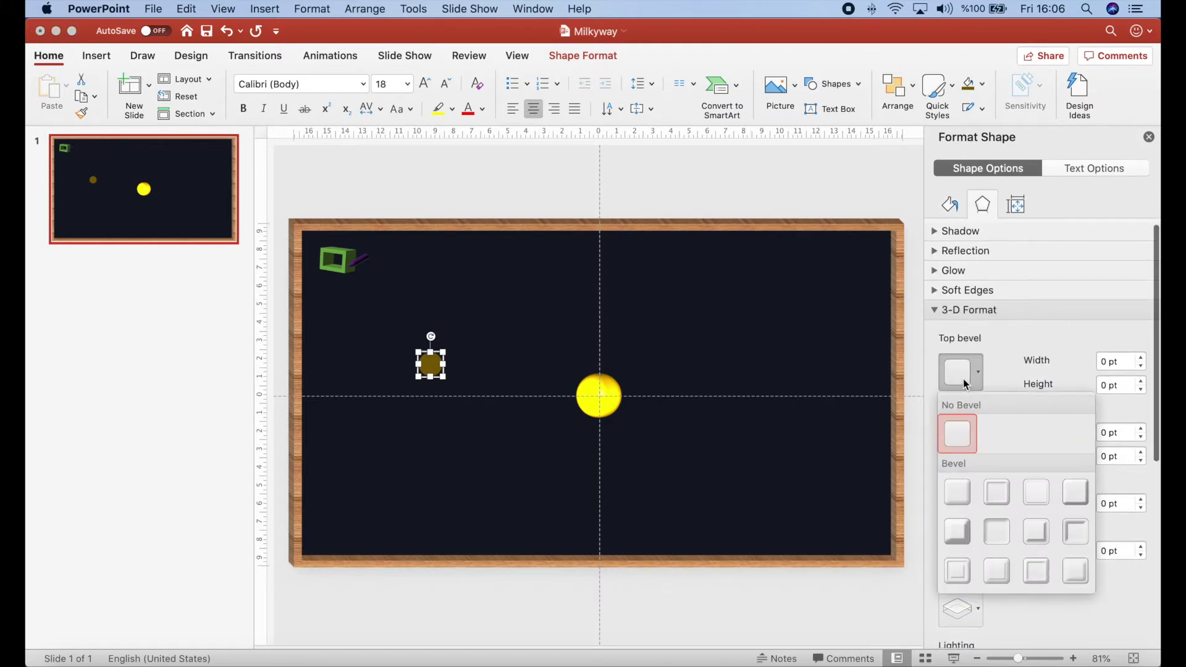
pyautogui.click(958, 492)
pyautogui.click(964, 444)
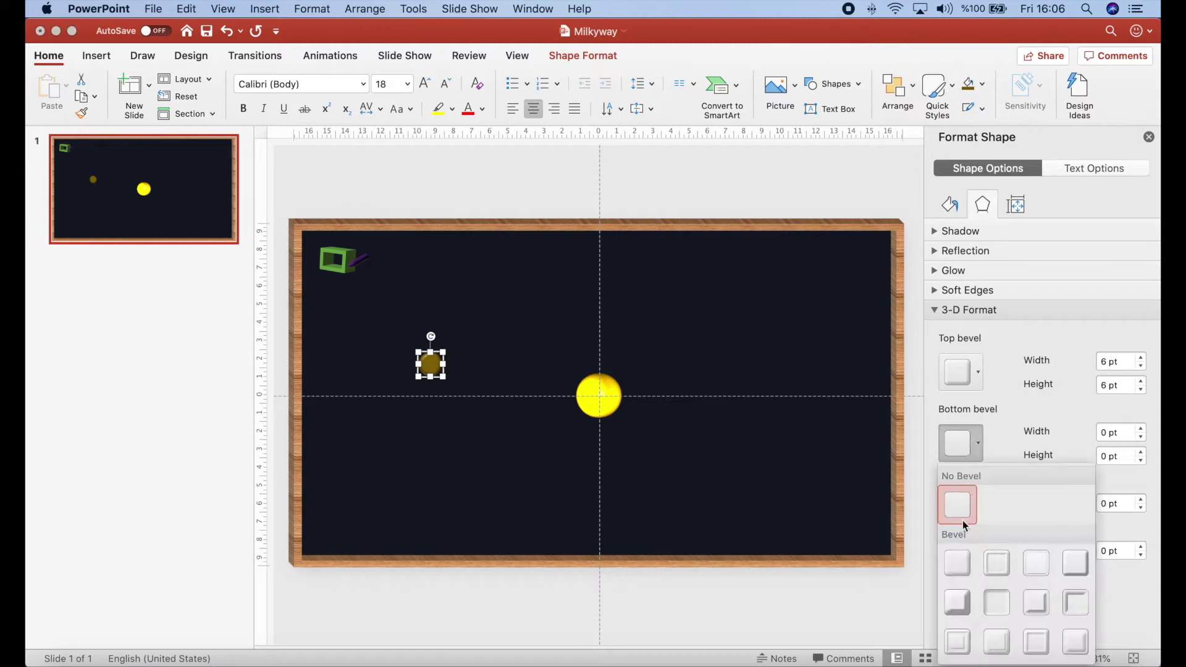
pyautogui.click(968, 574)
# Step: Set top and bottom bevel widths and heights all to 20 pt
pyautogui.click(1117, 359)
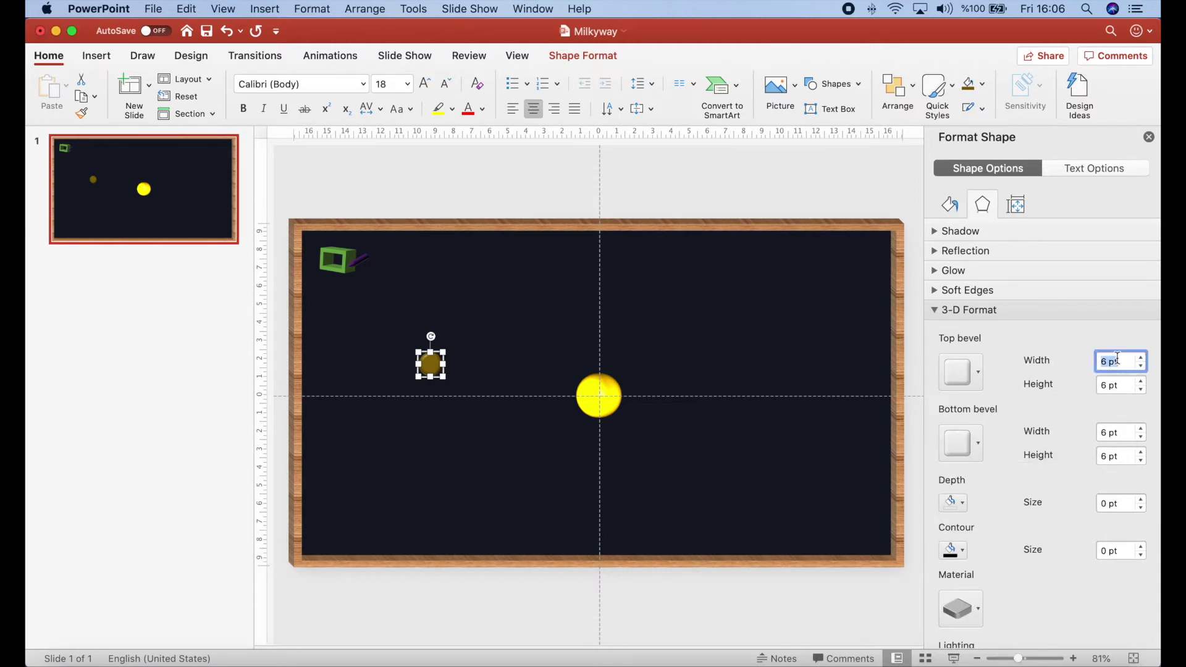
pyautogui.write('20')
pyautogui.press('Tab')
pyautogui.write('2')
pyautogui.press('Tab')
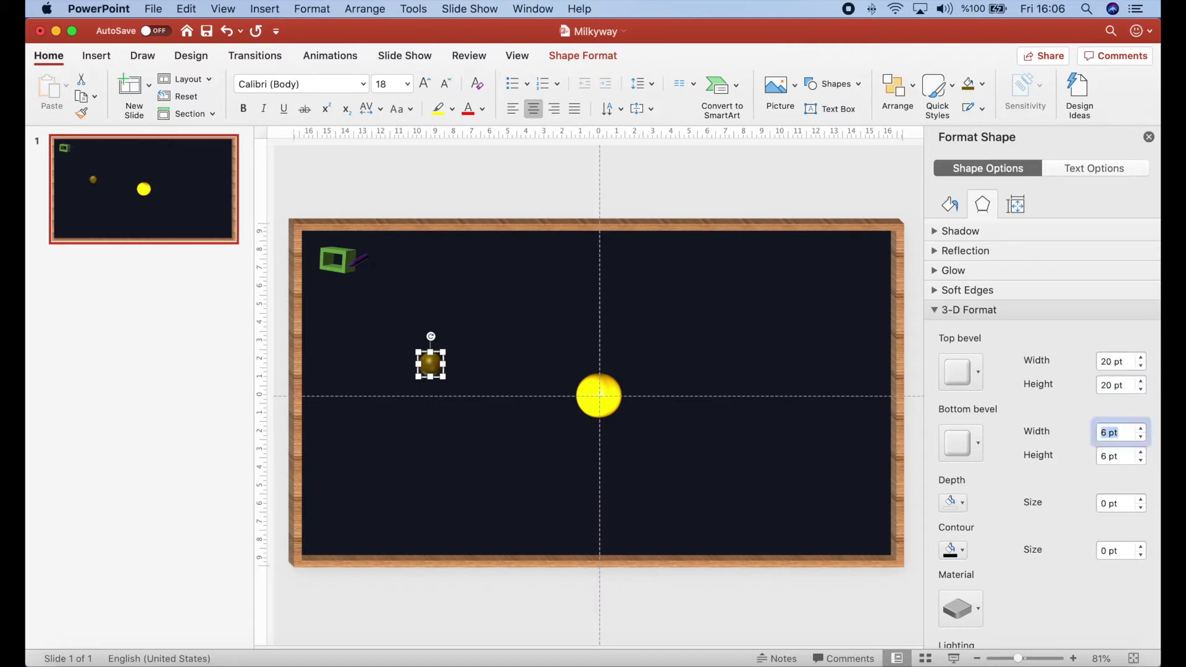
pyautogui.write('20')
pyautogui.press('Tab')
pyautogui.write('2')
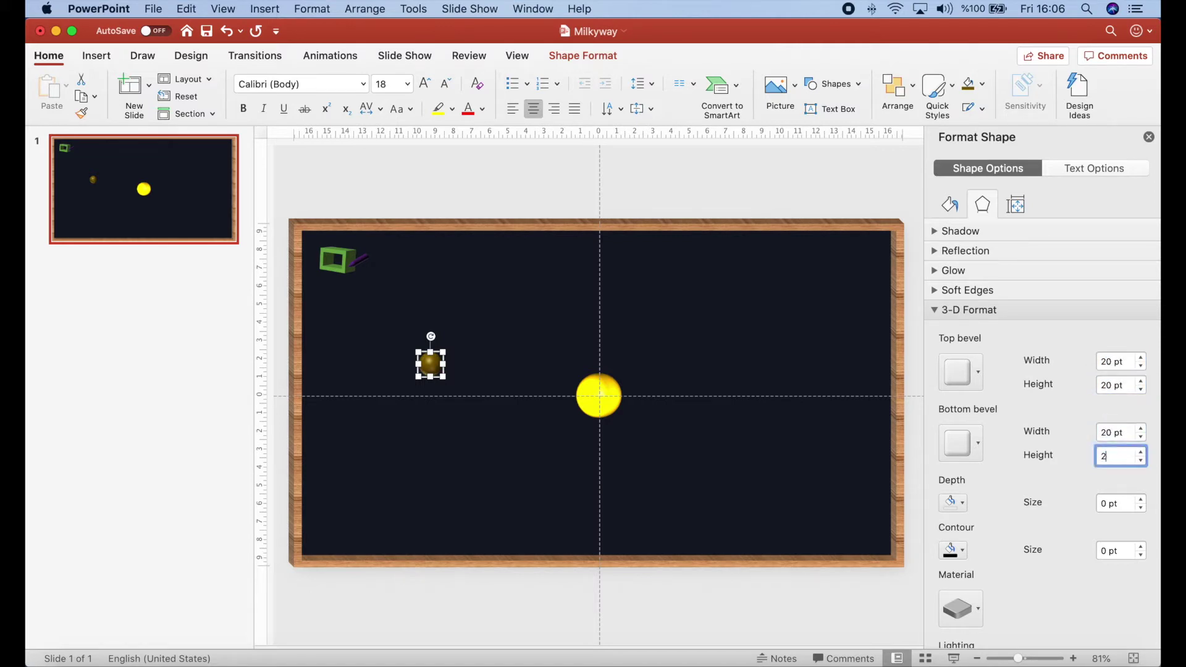
pyautogui.press('Return')
pyautogui.scroll(-6, 1023, 457)
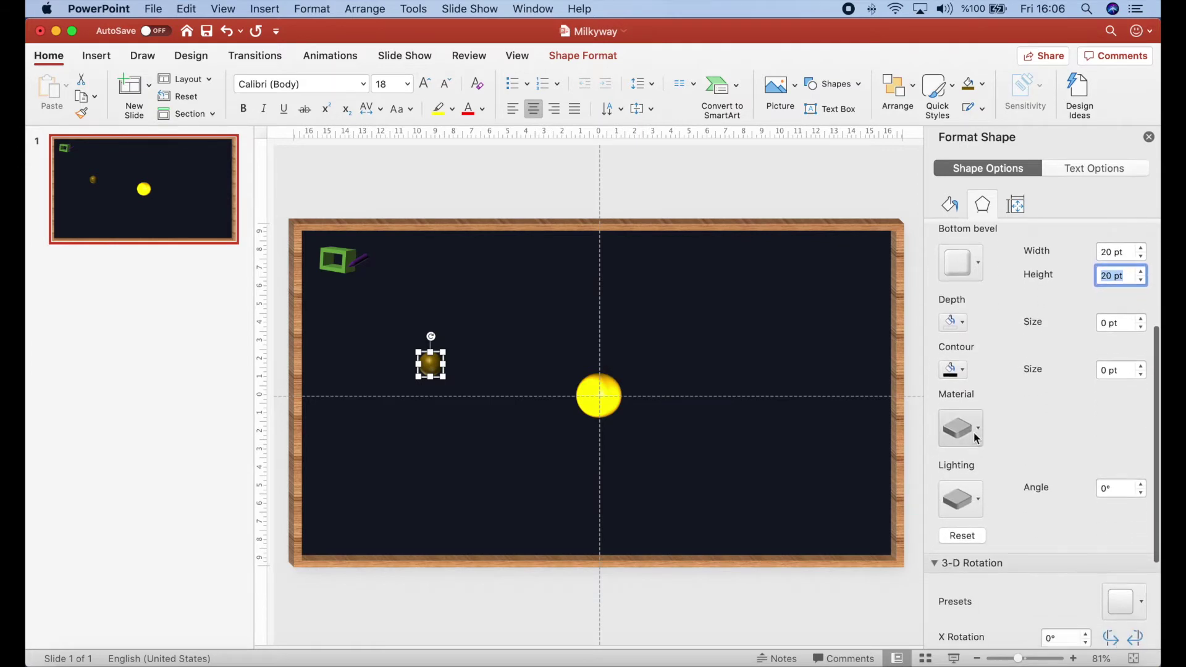
# Step: Apply a Translucent material to the gold sphere, undoing and redoing a lighting change
pyautogui.click(978, 438)
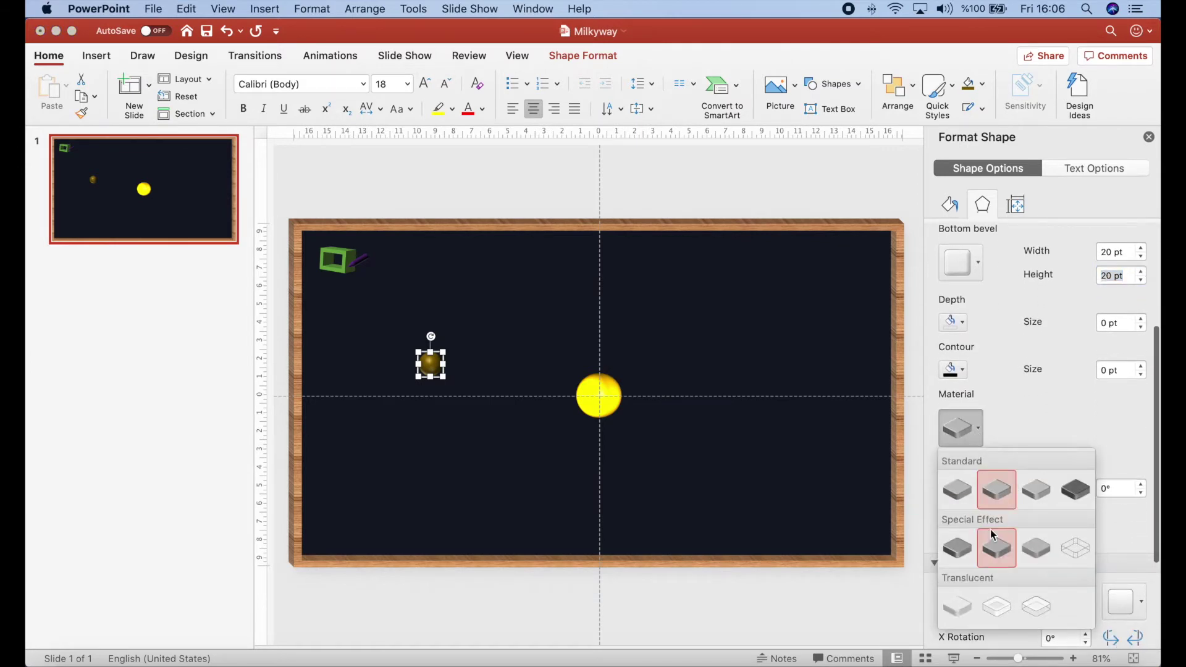
pyautogui.click(998, 607)
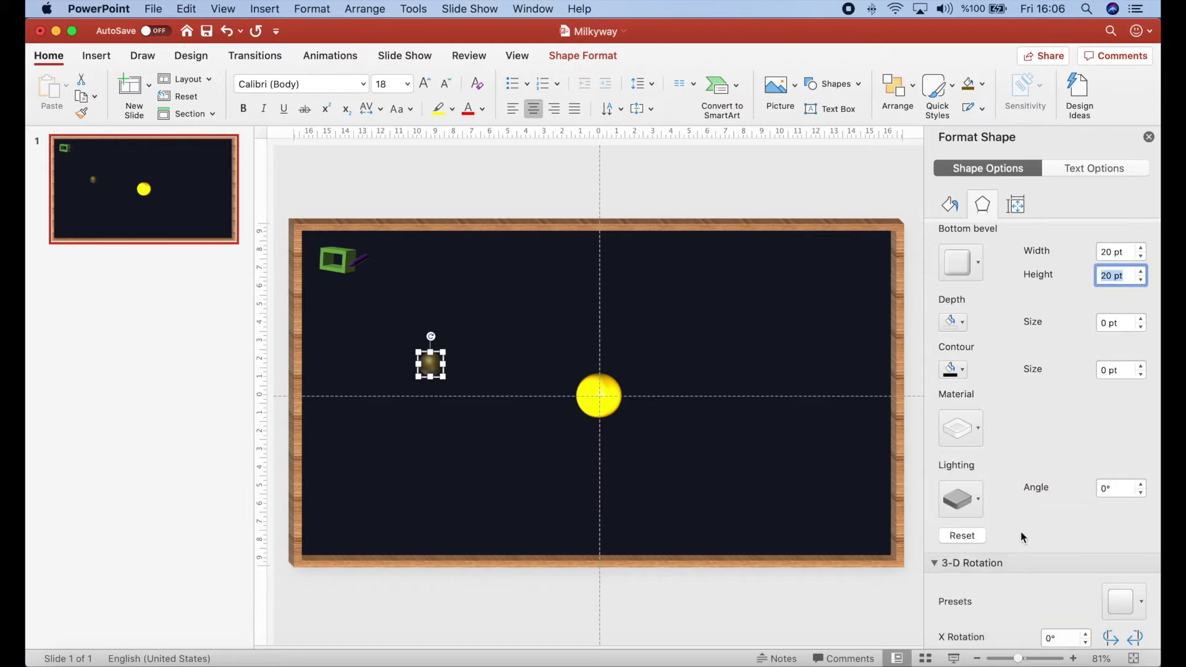
pyautogui.click(971, 518)
pyautogui.press('super+z')
pyautogui.click(257, 32)
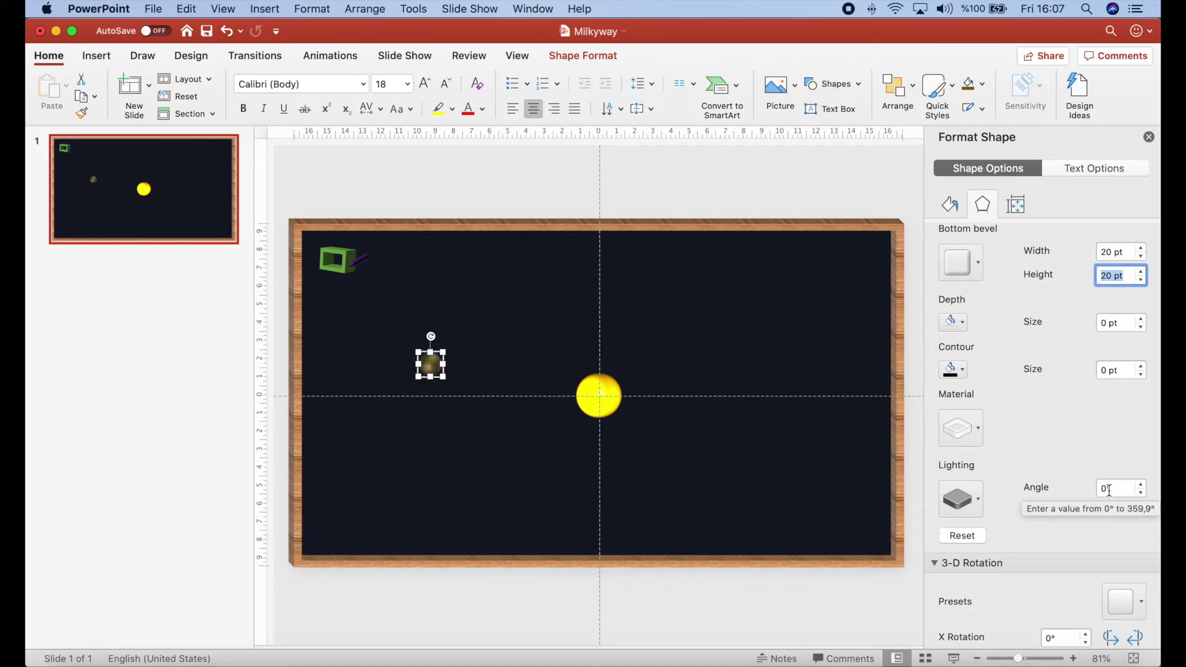
pyautogui.scroll(-5, 1086, 509)
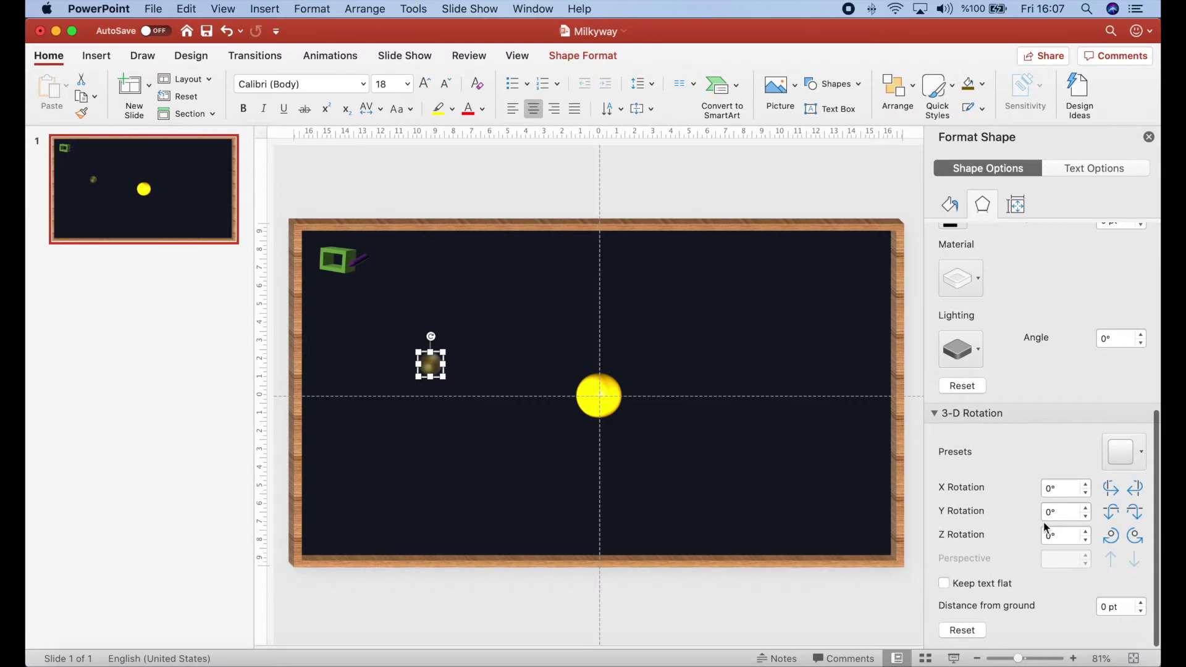
# Step: Give the planet a parallel rotation preset, 24 pt from ground, and move it above the sun
pyautogui.click(1127, 454)
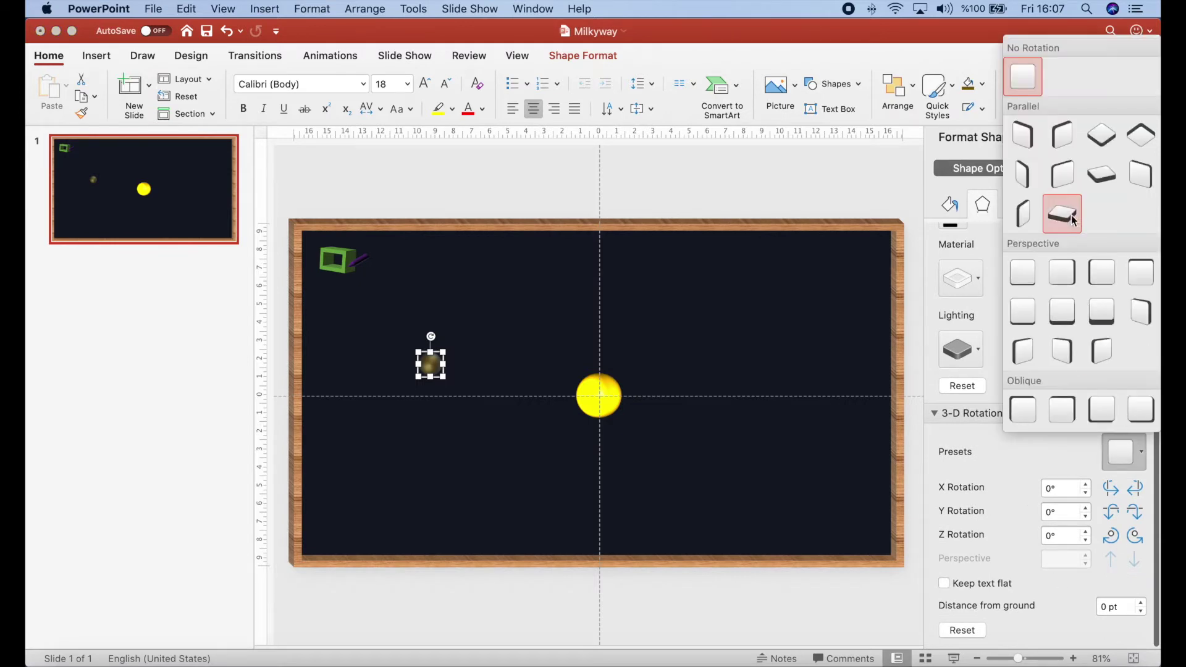
pyautogui.click(1102, 175)
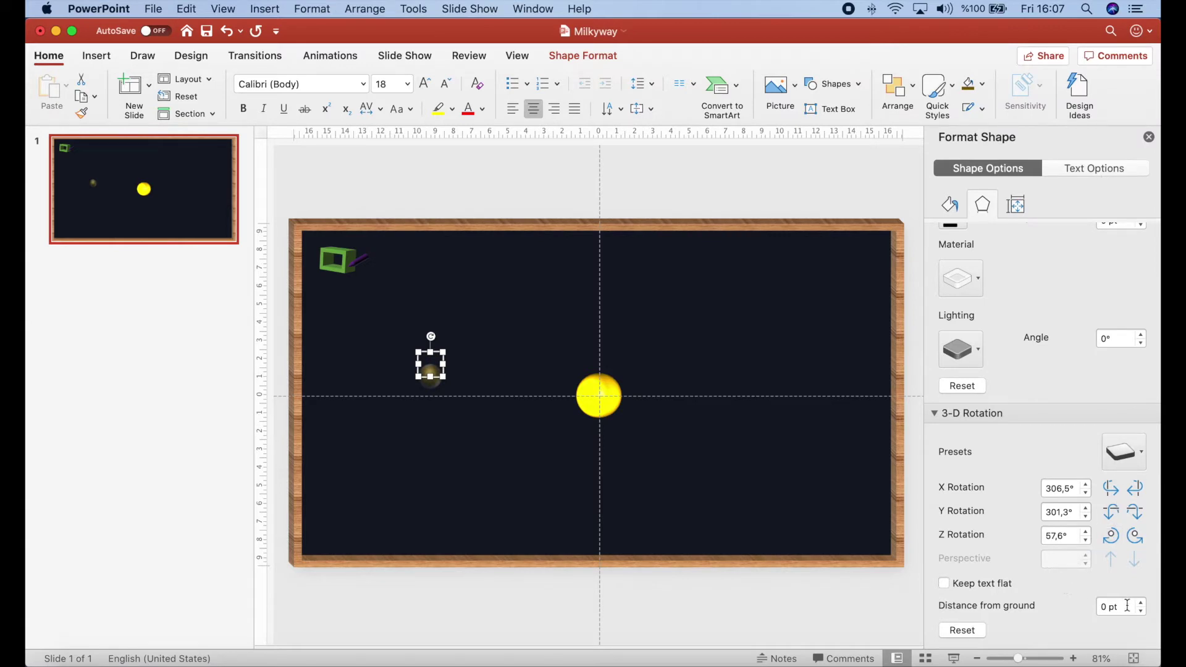
pyautogui.moveTo(1128, 606); pyautogui.dragTo(1091, 606)
pyautogui.press('Return')
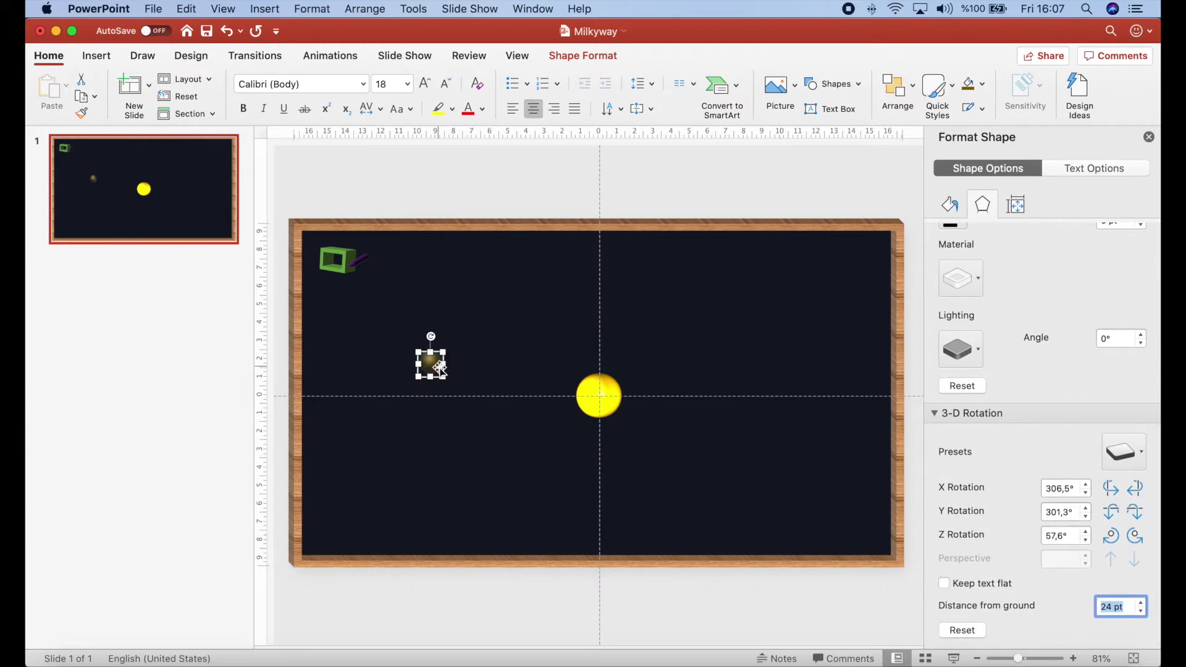
pyautogui.moveTo(432, 357); pyautogui.dragTo(601, 344)
pyautogui.click(719, 361)
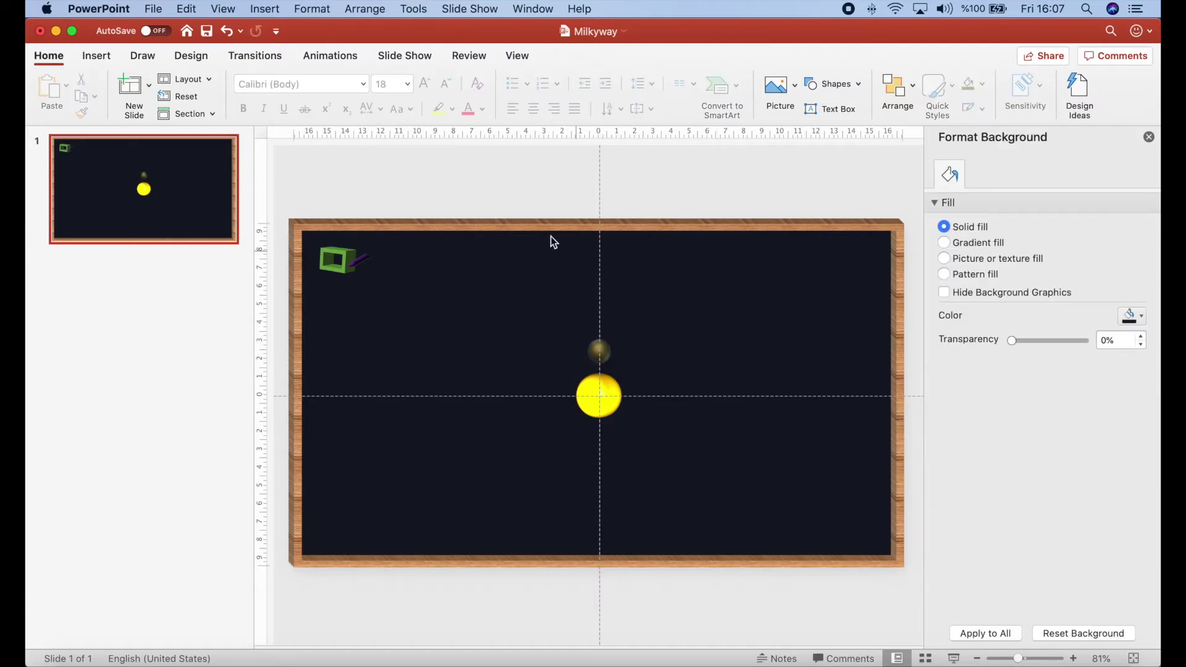
# Step: Remove the outline from the planet sphere above the sun
pyautogui.click(601, 350)
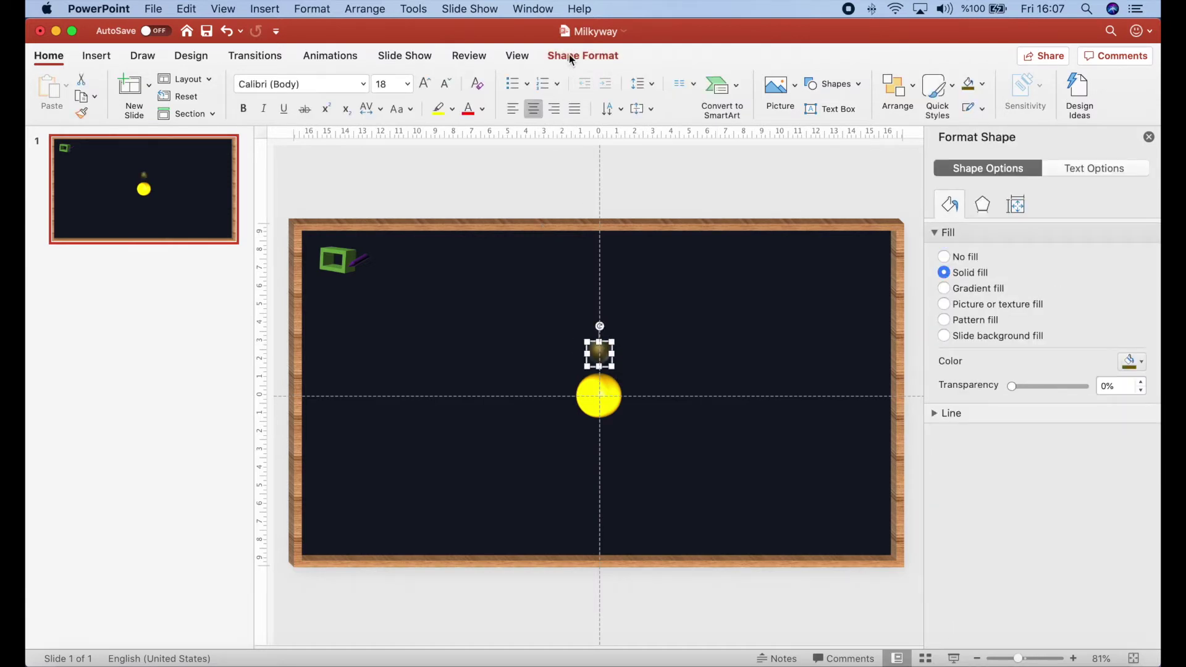
pyautogui.click(582, 55)
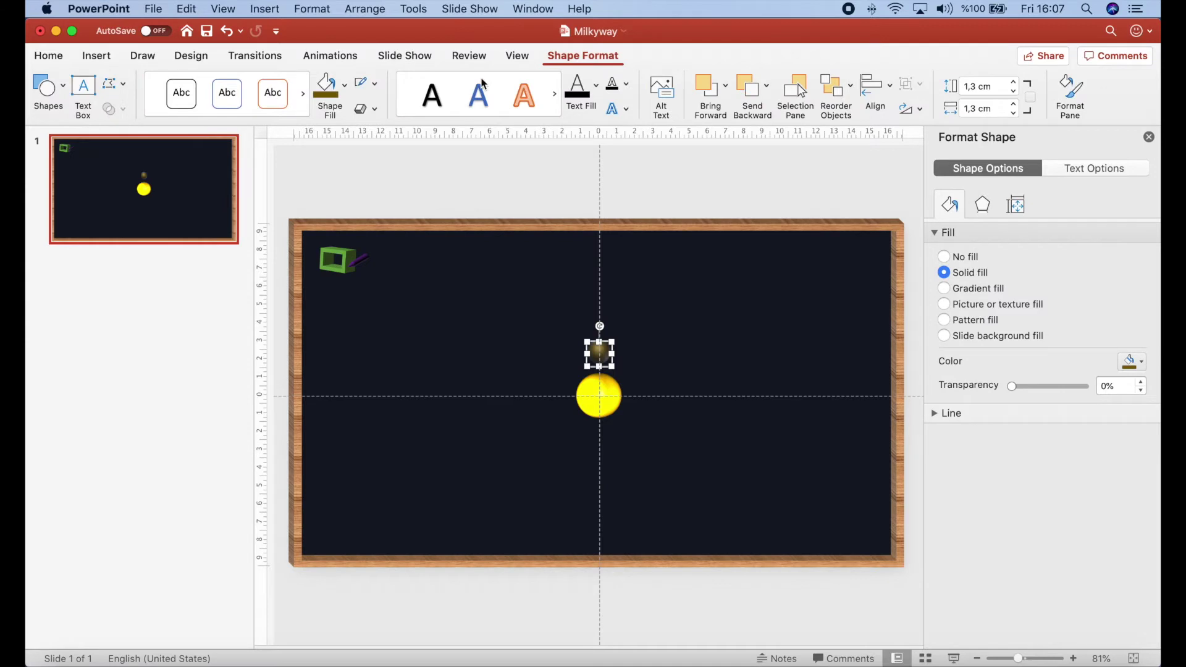
pyautogui.click(378, 84)
pyautogui.click(427, 112)
pyautogui.click(755, 285)
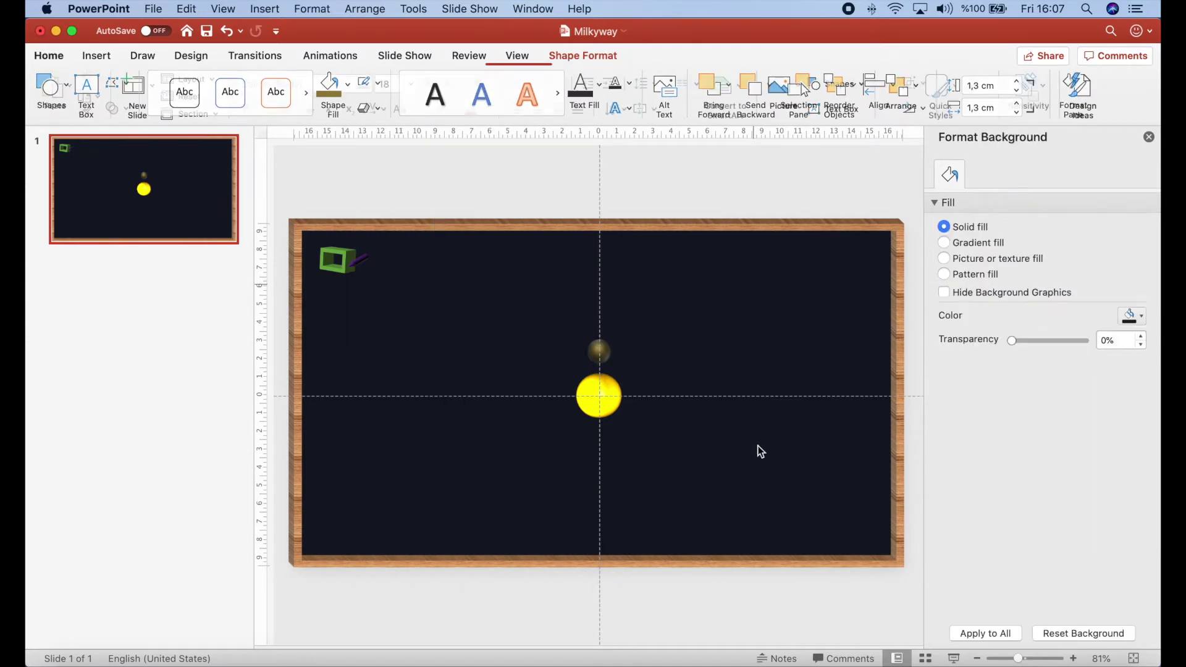
pyautogui.moveTo(678, 329); pyautogui.dragTo(516, 375)
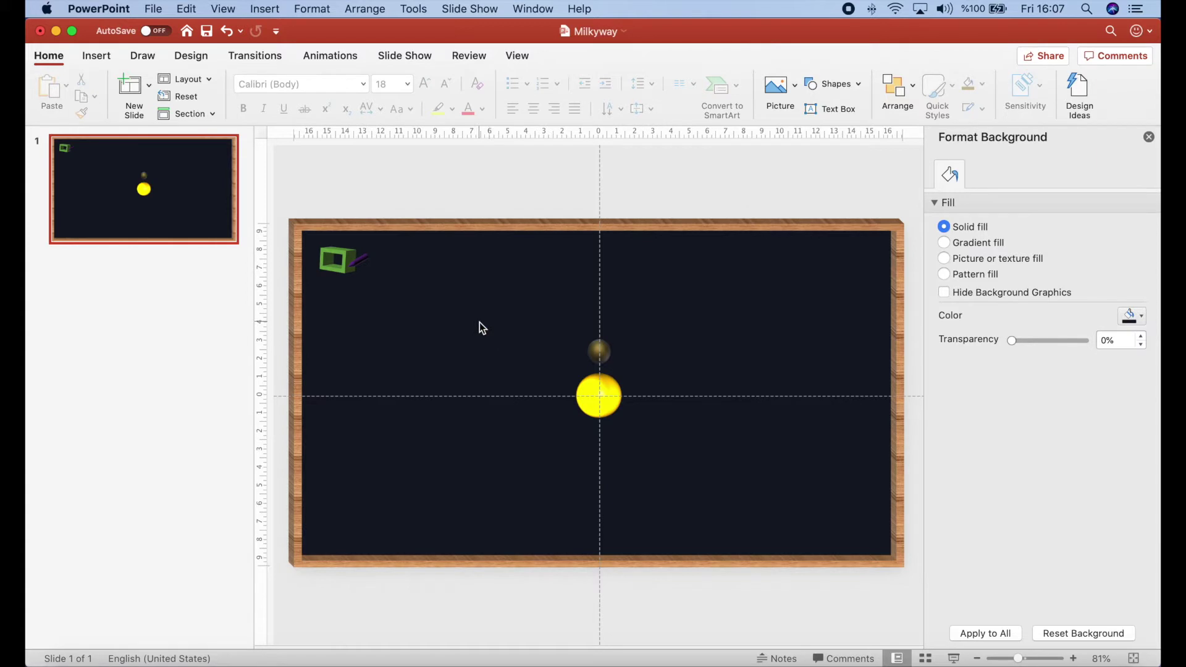
# Step: Insert a new oval to the left of the sun
pyautogui.click(108, 60)
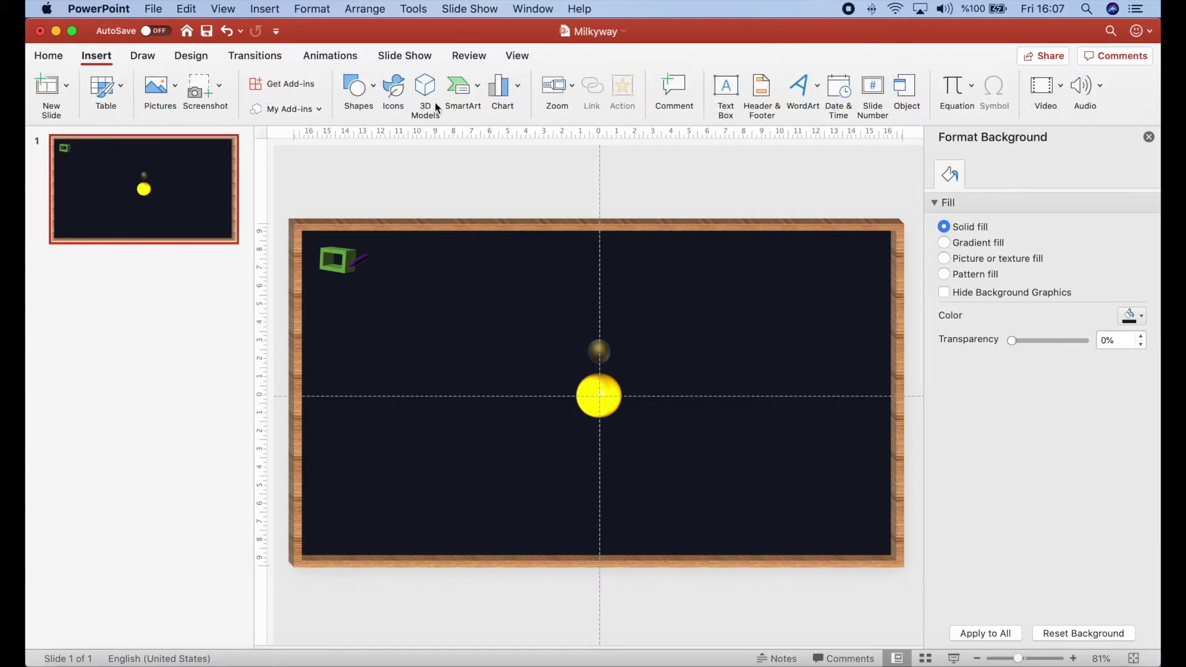
pyautogui.click(379, 89)
pyautogui.click(459, 134)
pyautogui.click(397, 334)
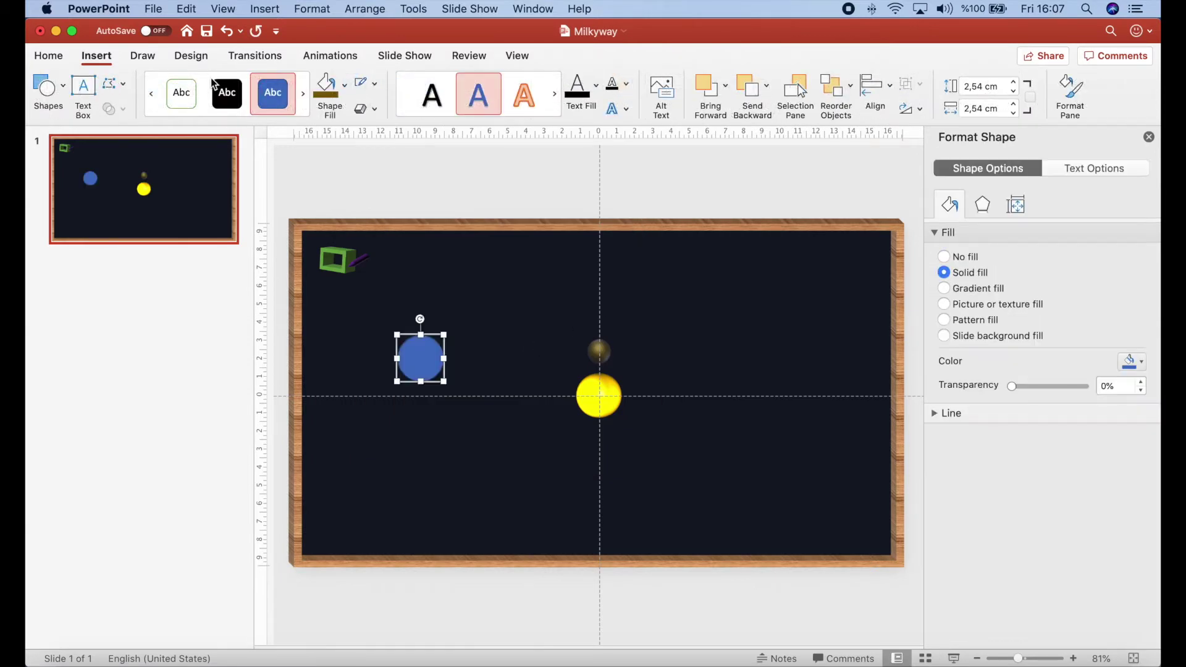
# Step: Give the circle a light blue outline with no fill and move it onto the sun
pyautogui.click(377, 83)
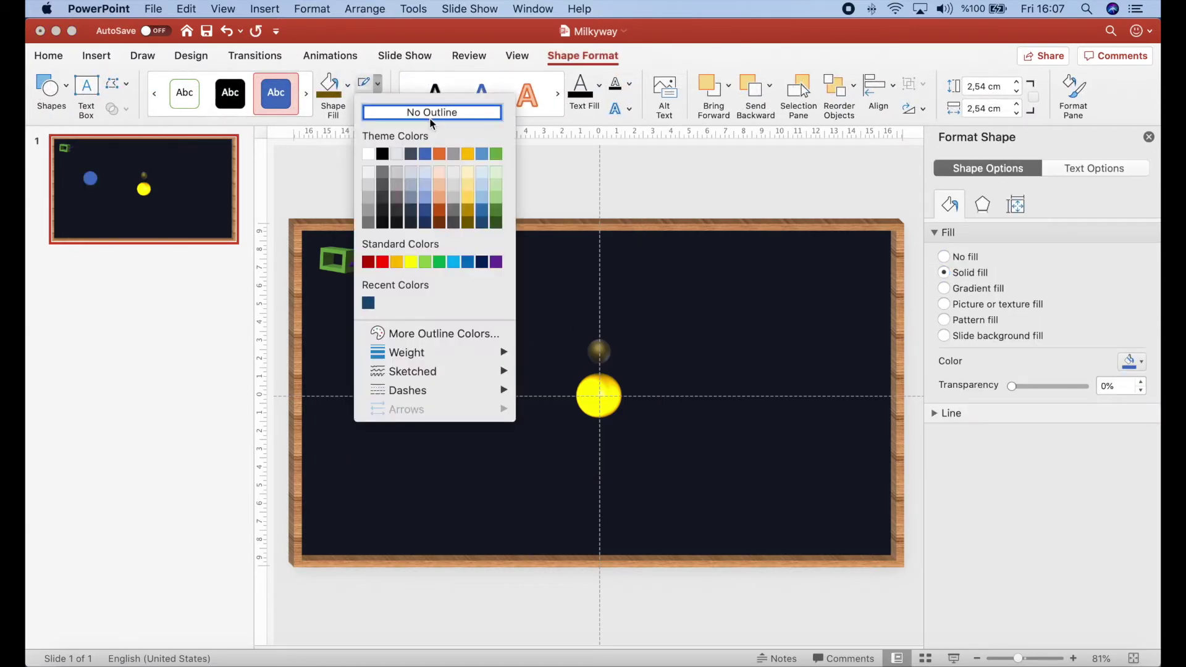
pyautogui.click(482, 204)
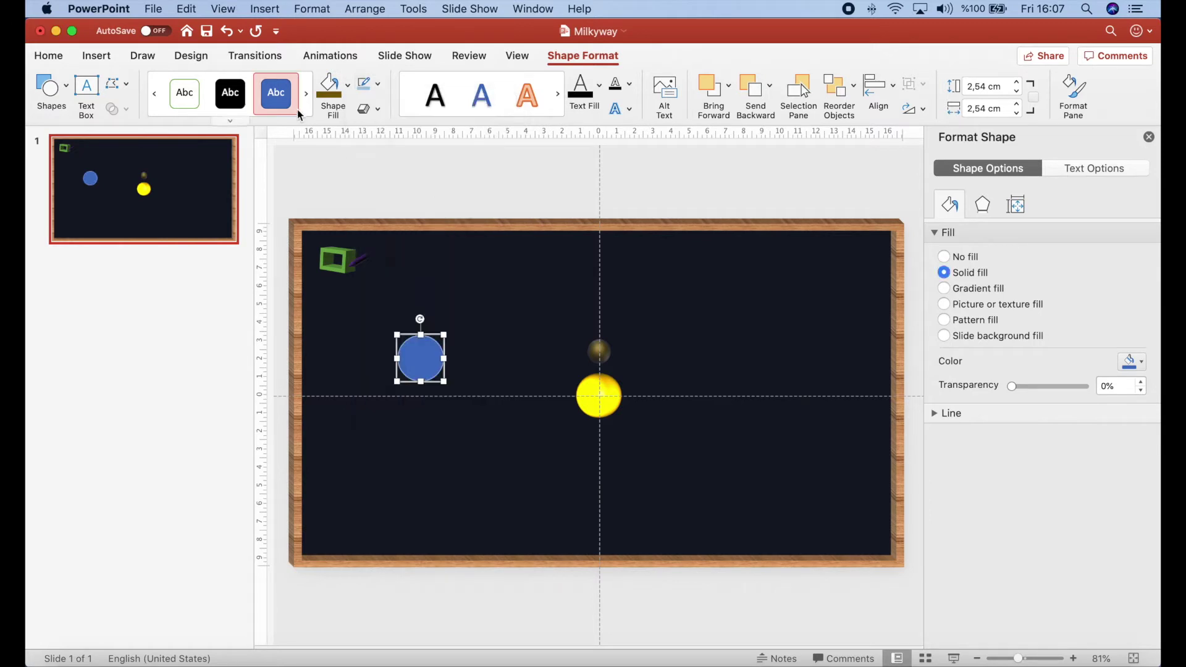
pyautogui.click(348, 94)
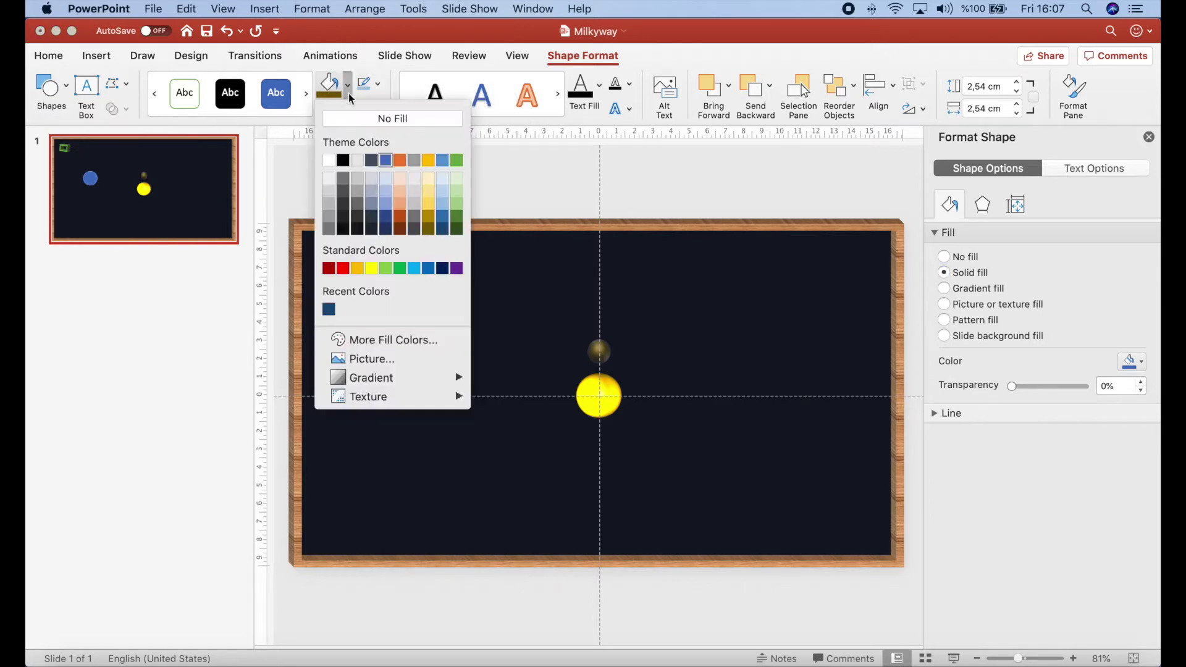
pyautogui.click(394, 119)
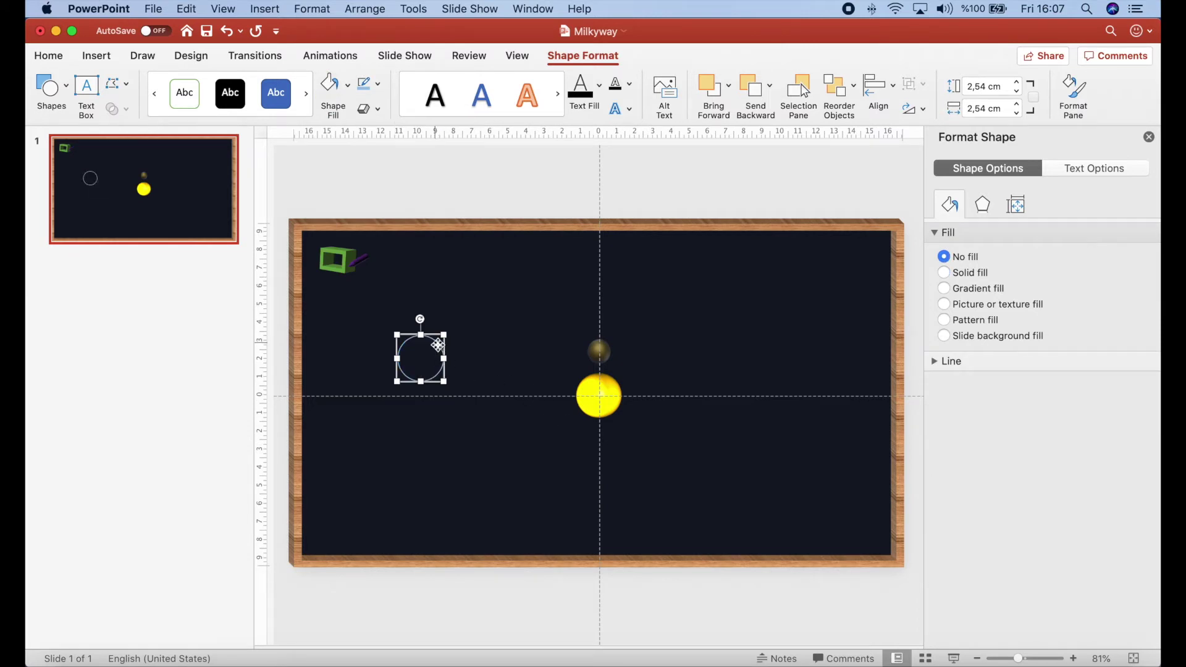
pyautogui.moveTo(435, 347); pyautogui.dragTo(610, 445)
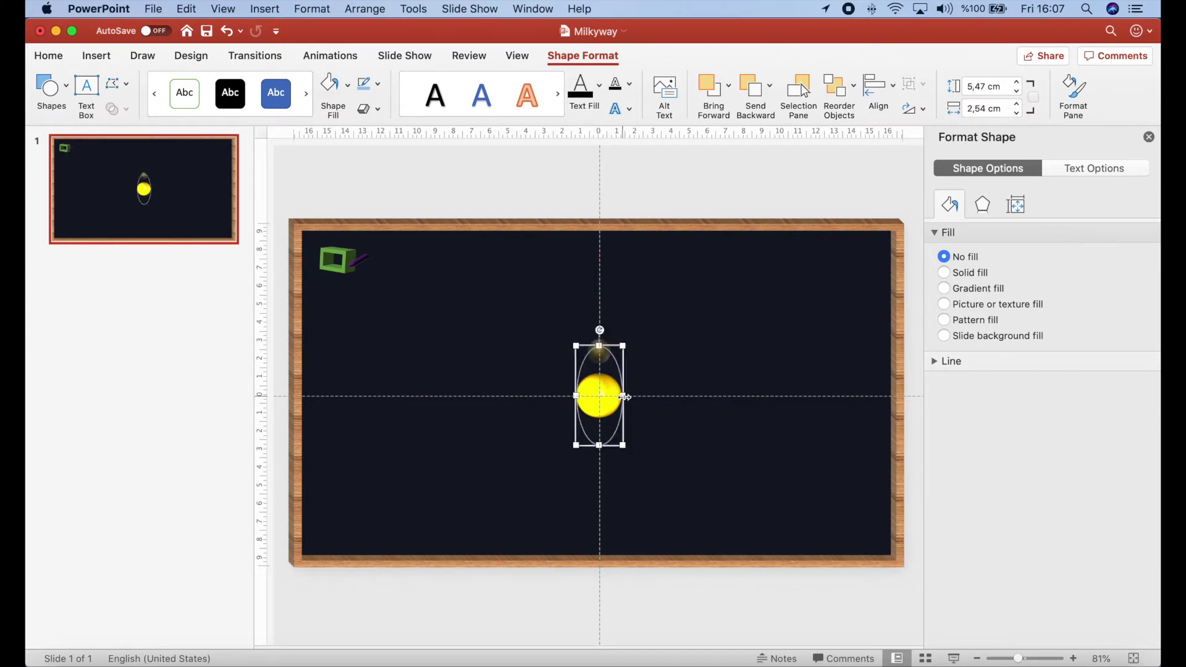
# Step: Stretch the circle into a 6 cm tall, 12 cm wide ellipse centred on the sun
pyautogui.moveTo(623, 396); pyautogui.dragTo(682, 397)
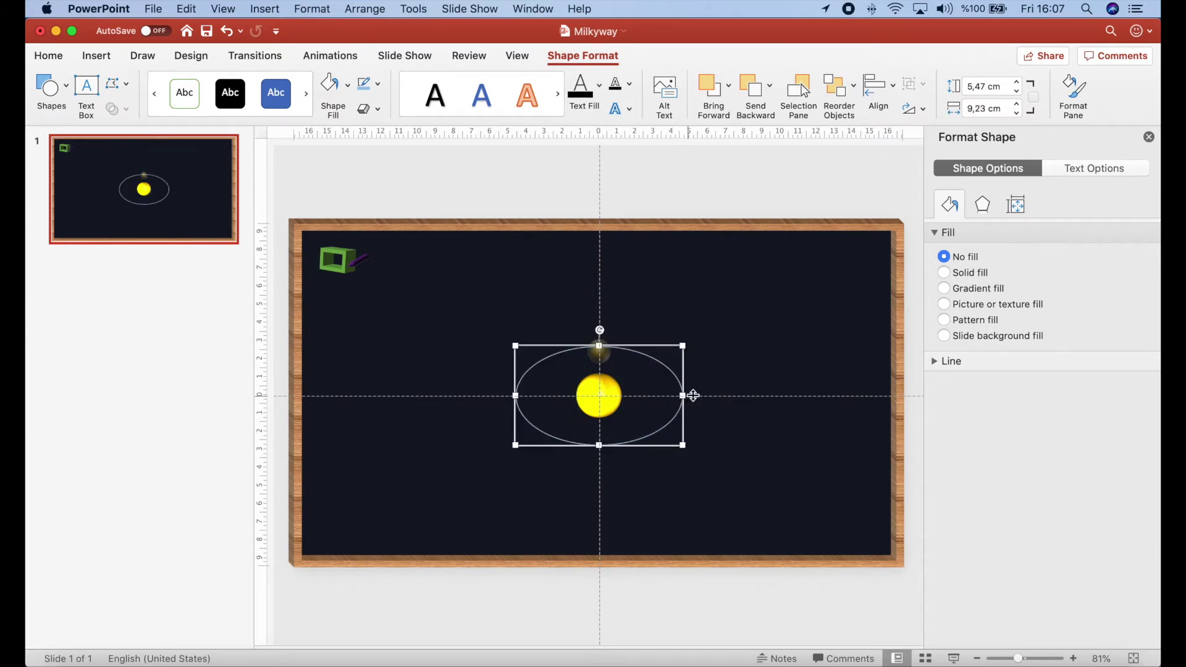
pyautogui.click(1008, 87)
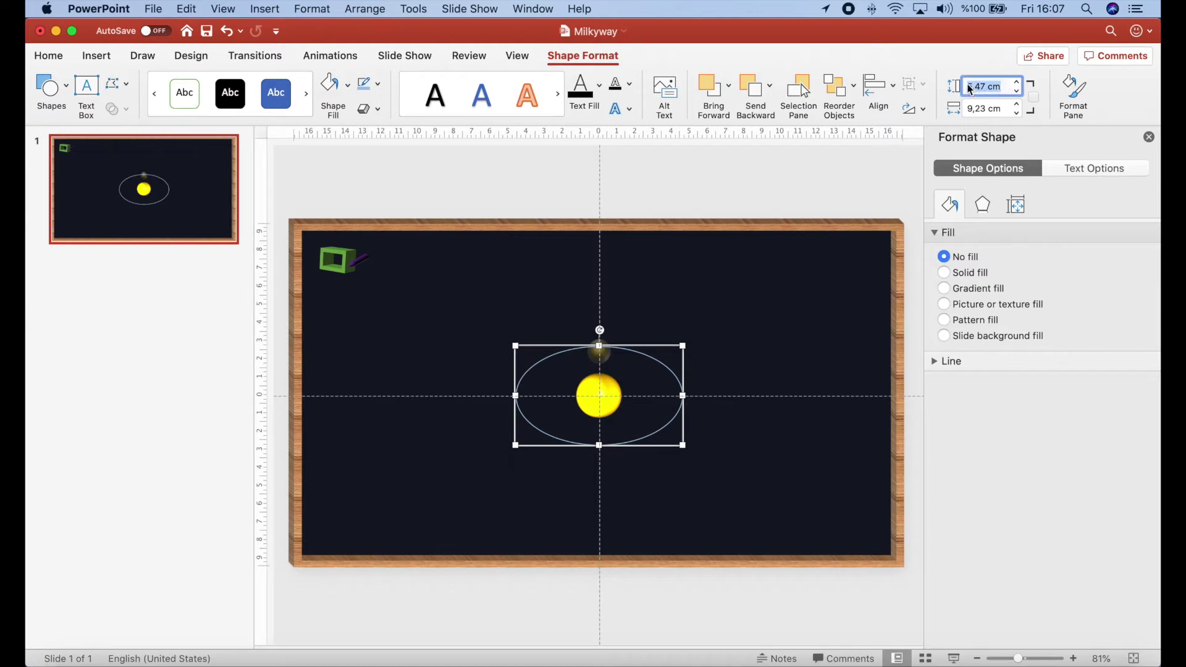
pyautogui.write('6')
pyautogui.click(1001, 109)
pyautogui.write('12')
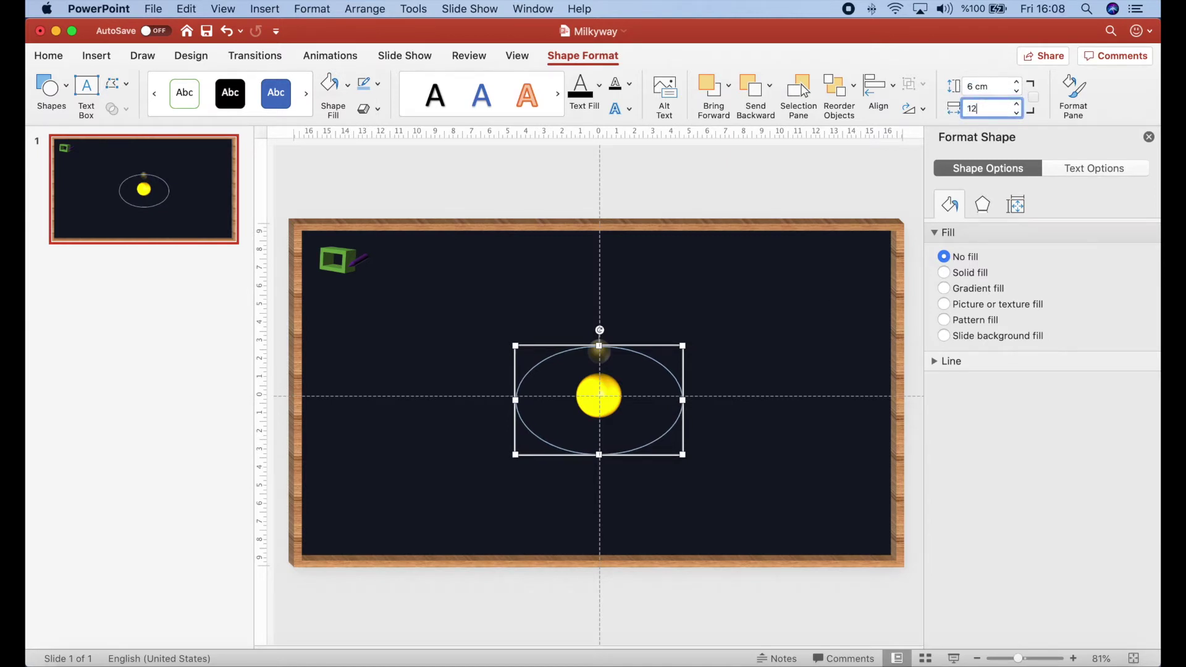
pyautogui.press('Return')
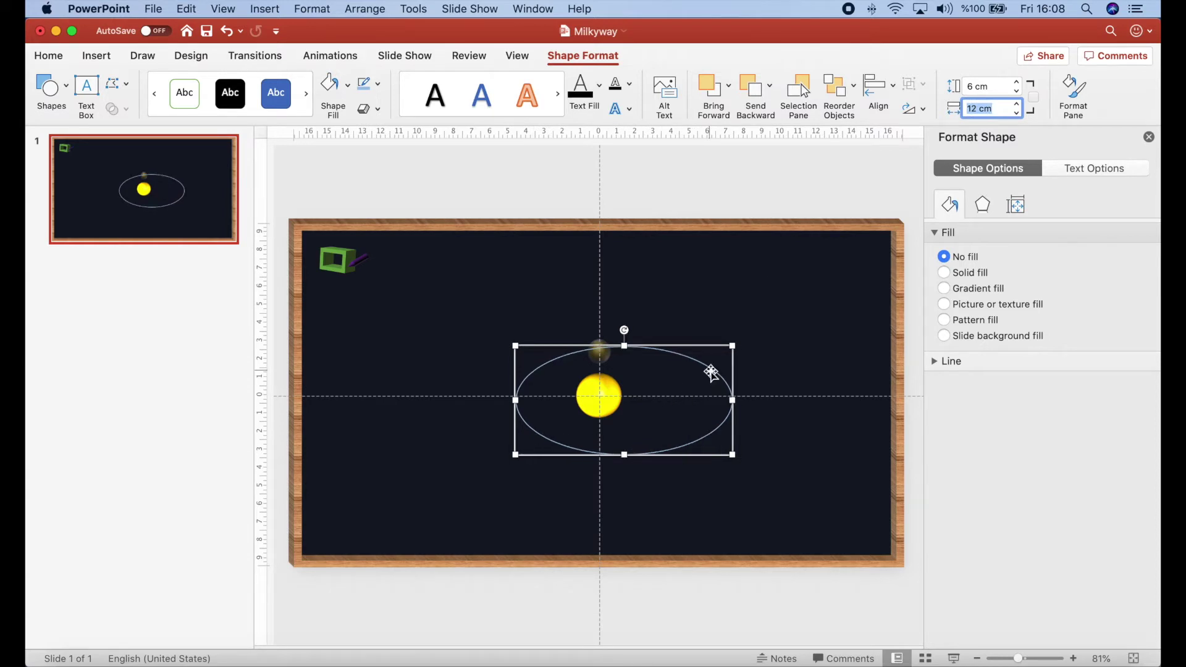
pyautogui.moveTo(716, 371); pyautogui.dragTo(692, 368)
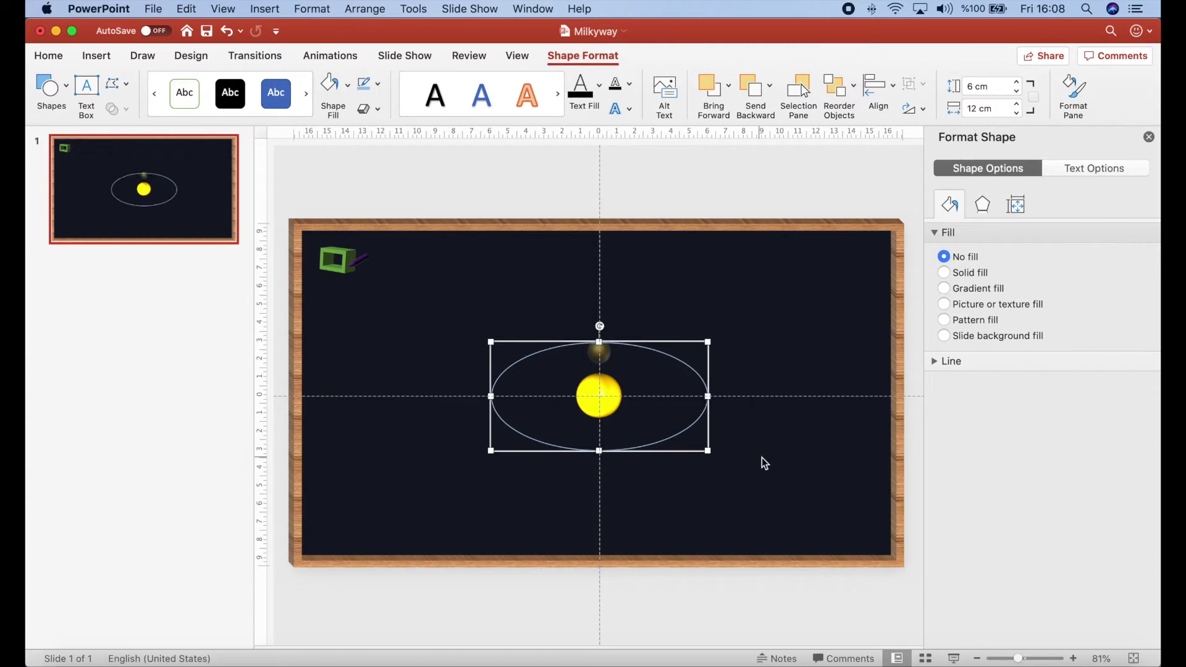
pyautogui.click(763, 461)
pyautogui.moveTo(641, 308); pyautogui.dragTo(600, 346)
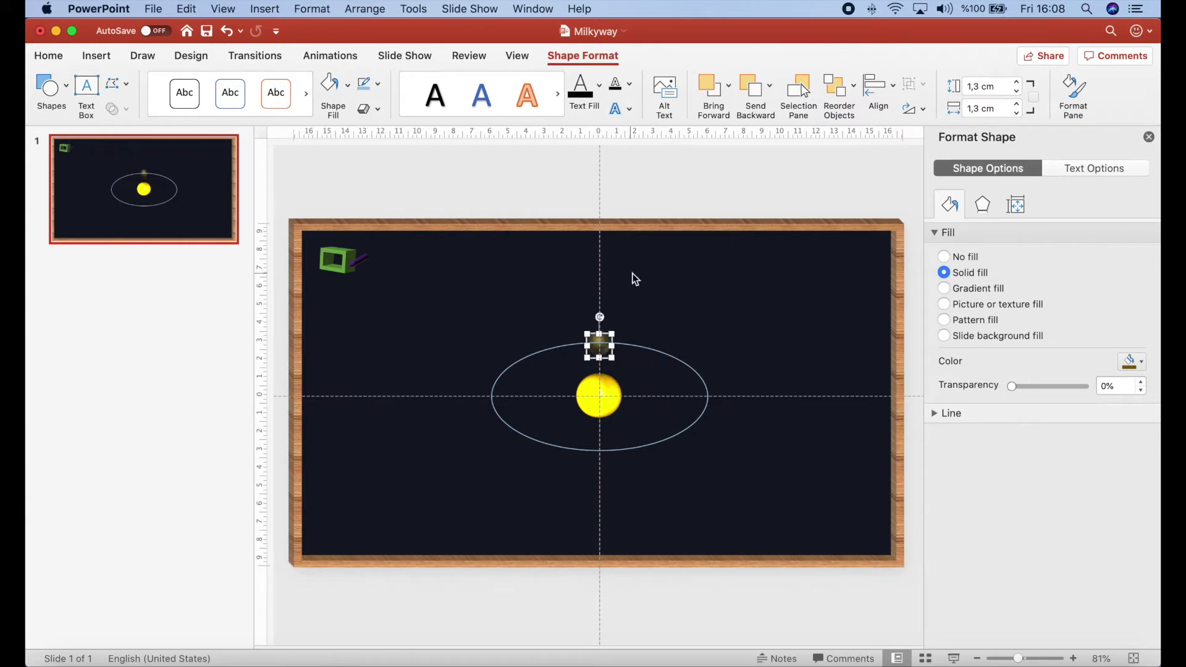
# Step: Bring the small planet to the front, above the orbit ellipse
pyautogui.click(729, 87)
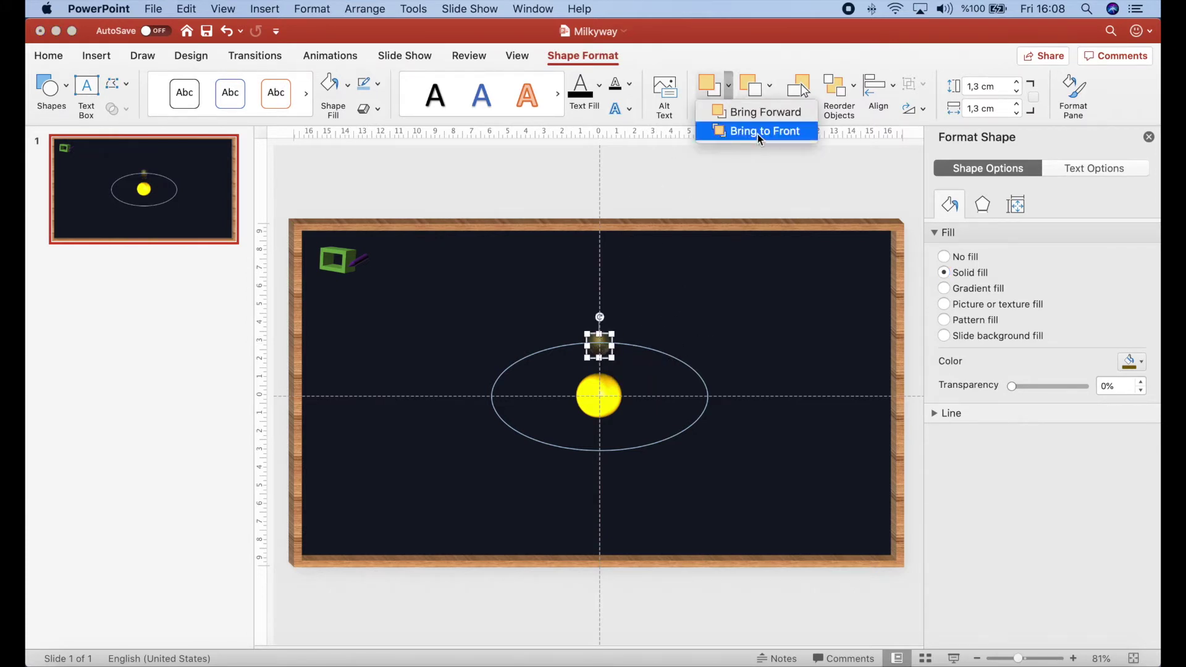
pyautogui.click(757, 135)
pyautogui.press('Escape')
pyautogui.moveTo(653, 303); pyautogui.dragTo(569, 372)
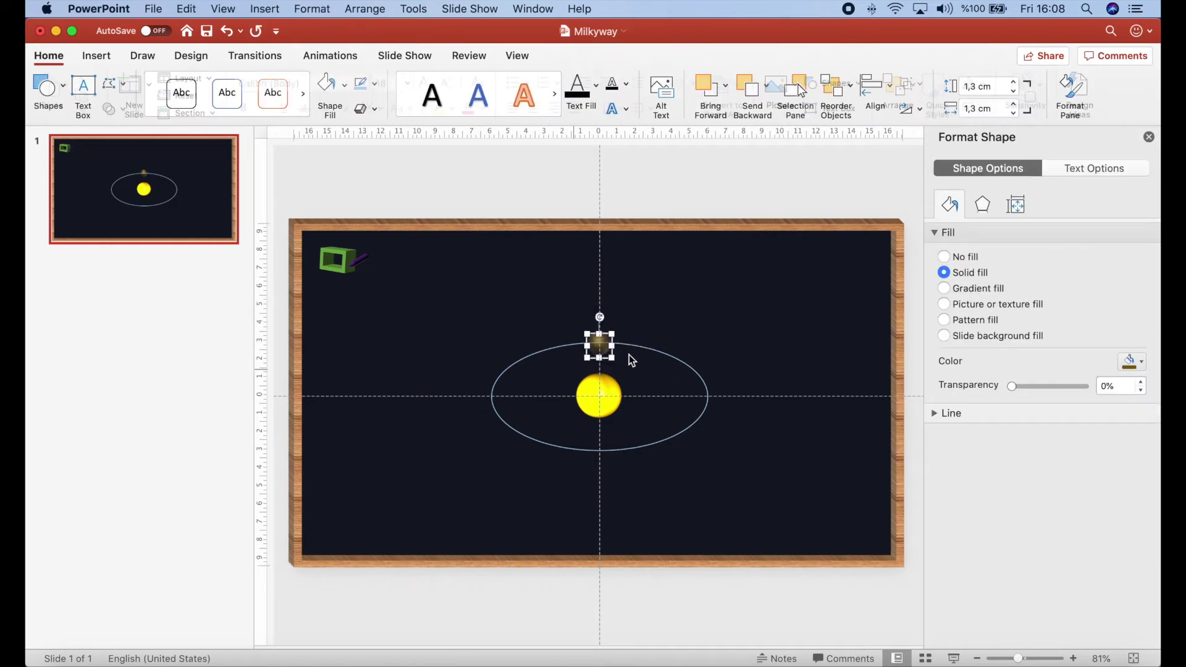
# Step: Give the planet a dark matte 3-D material from the Material list
pyautogui.click(982, 210)
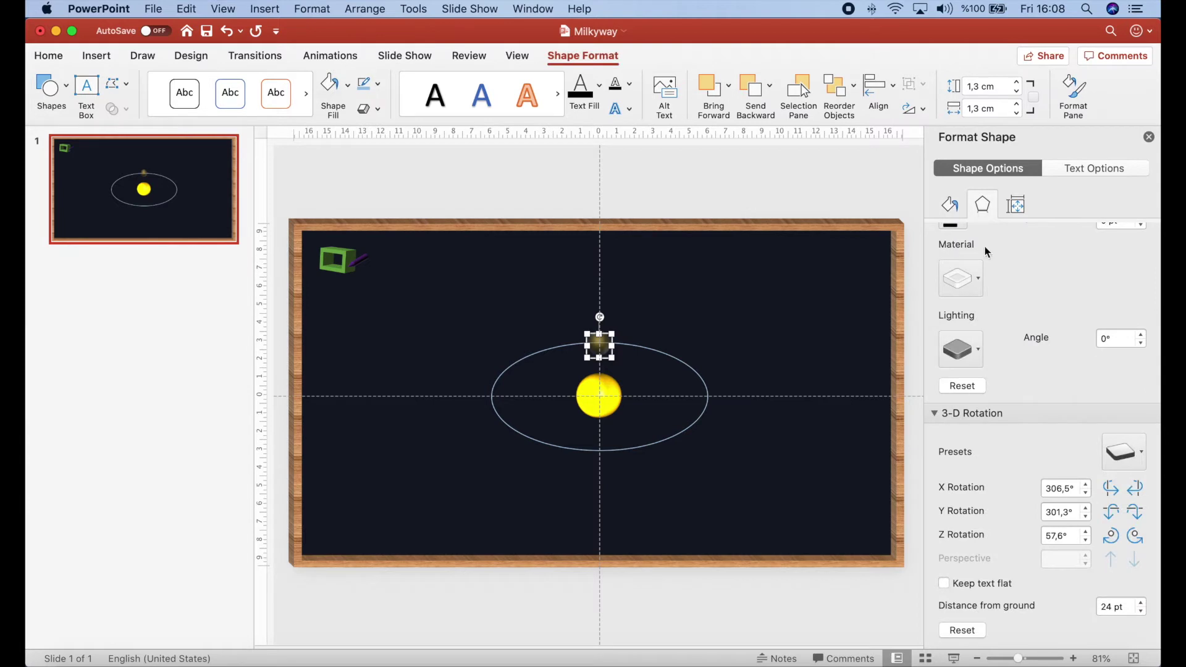
pyautogui.scroll(3, 1013, 392)
pyautogui.click(979, 373)
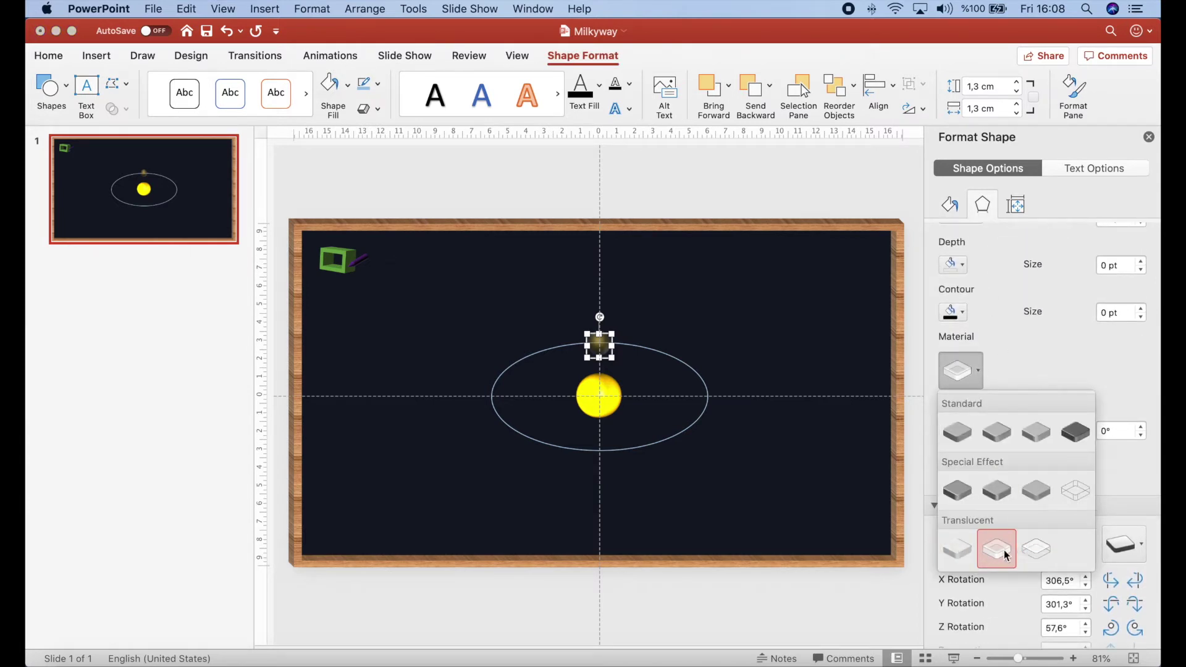
pyautogui.click(959, 492)
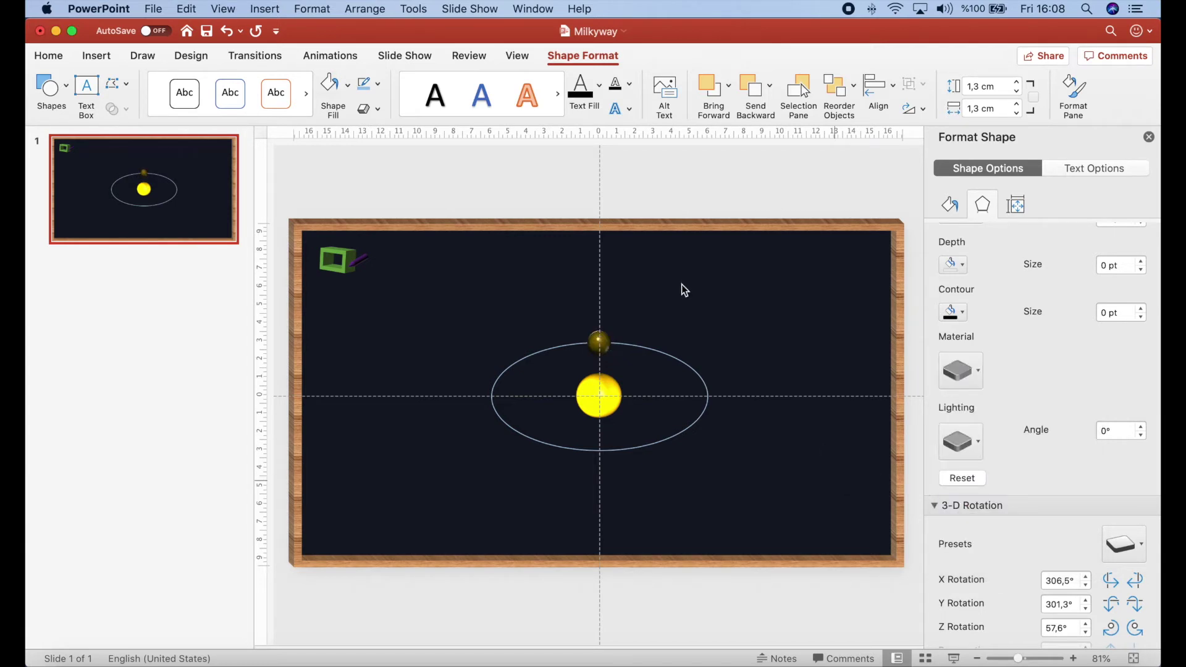
pyautogui.moveTo(683, 288); pyautogui.dragTo(530, 384)
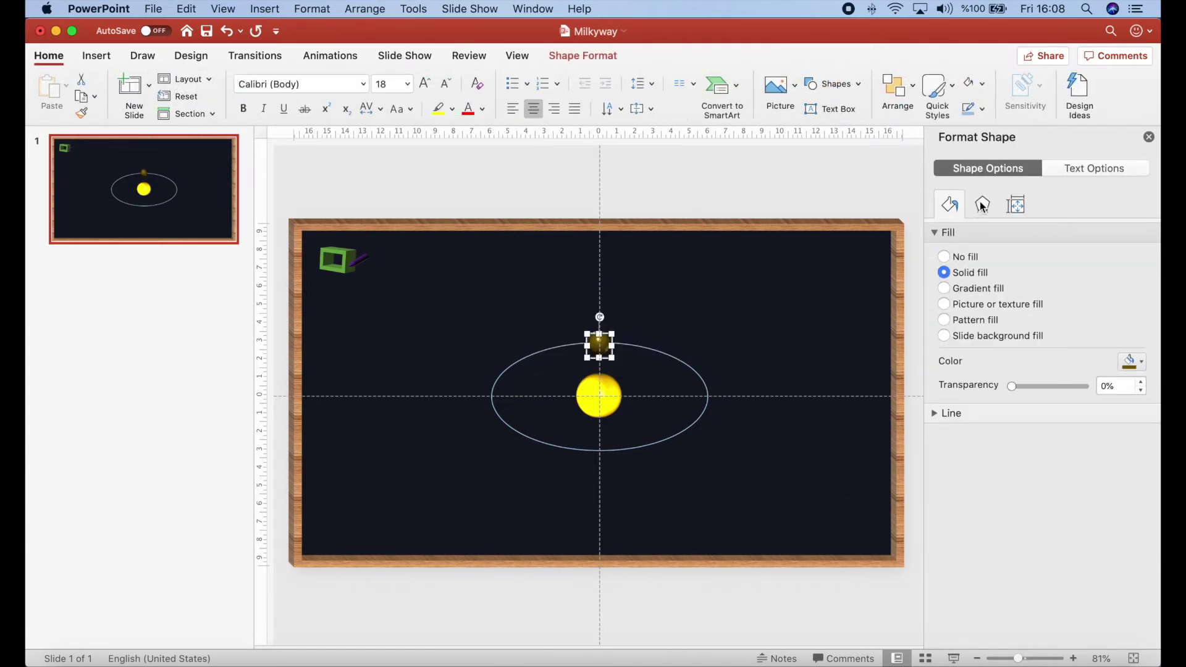
pyautogui.click(982, 205)
pyautogui.click(977, 377)
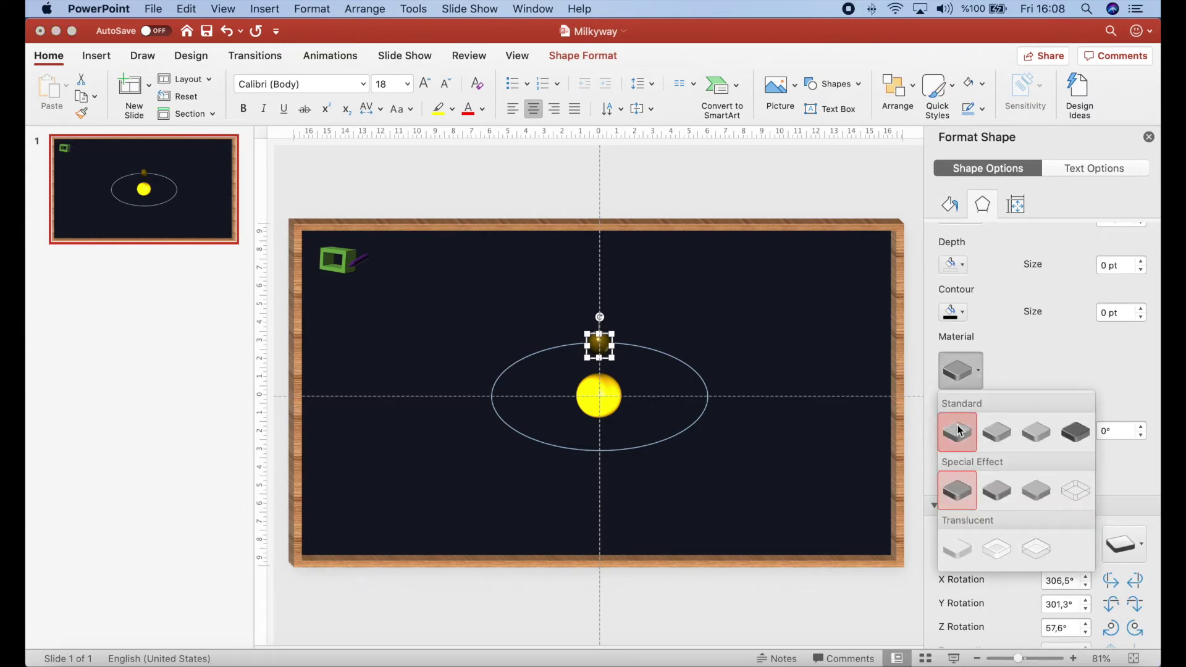
pyautogui.click(738, 336)
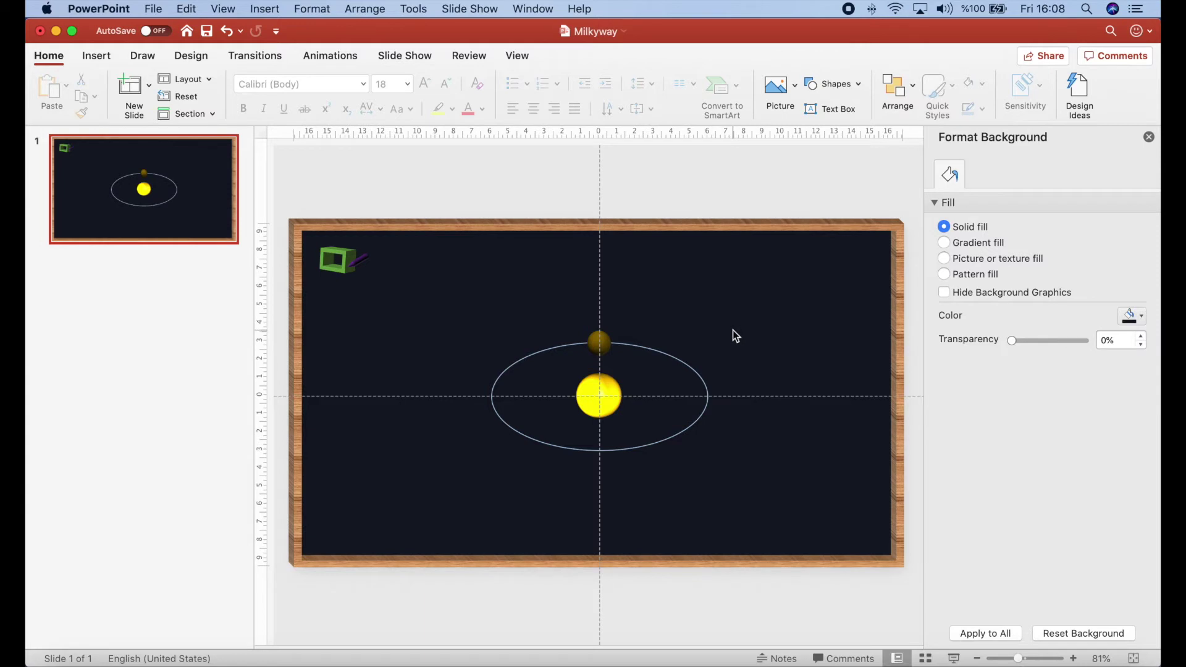
pyautogui.click(330, 55)
pyautogui.click(500, 275)
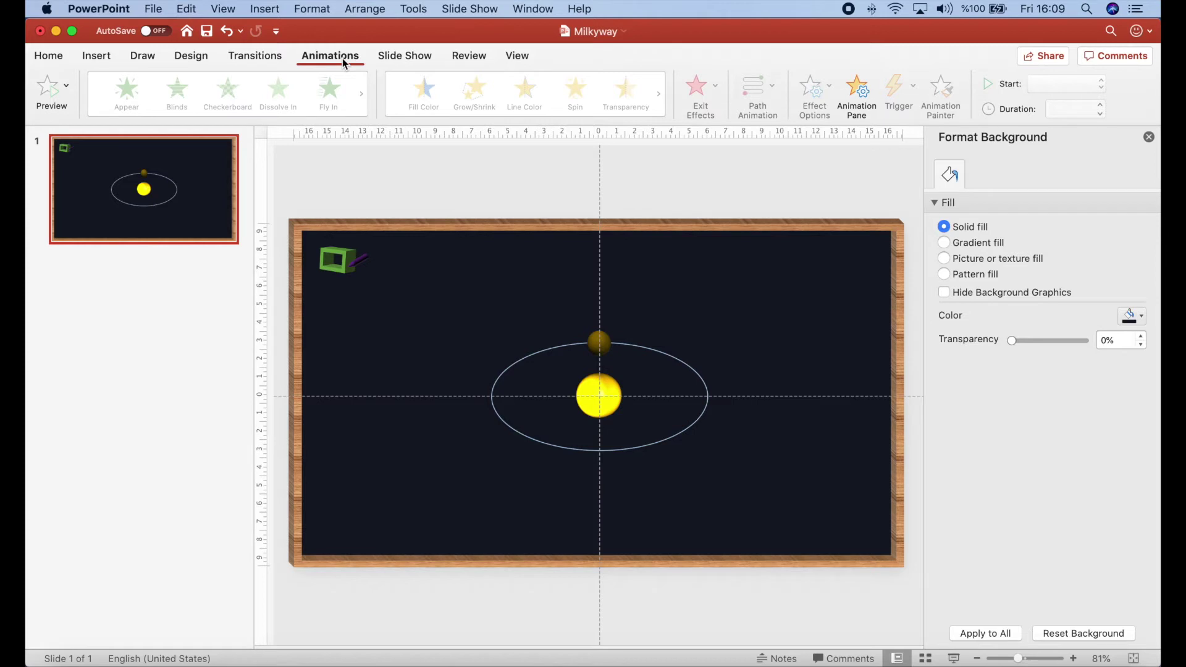
# Step: Add a closed-loop shape motion path to the planet and select that path
pyautogui.click(598, 342)
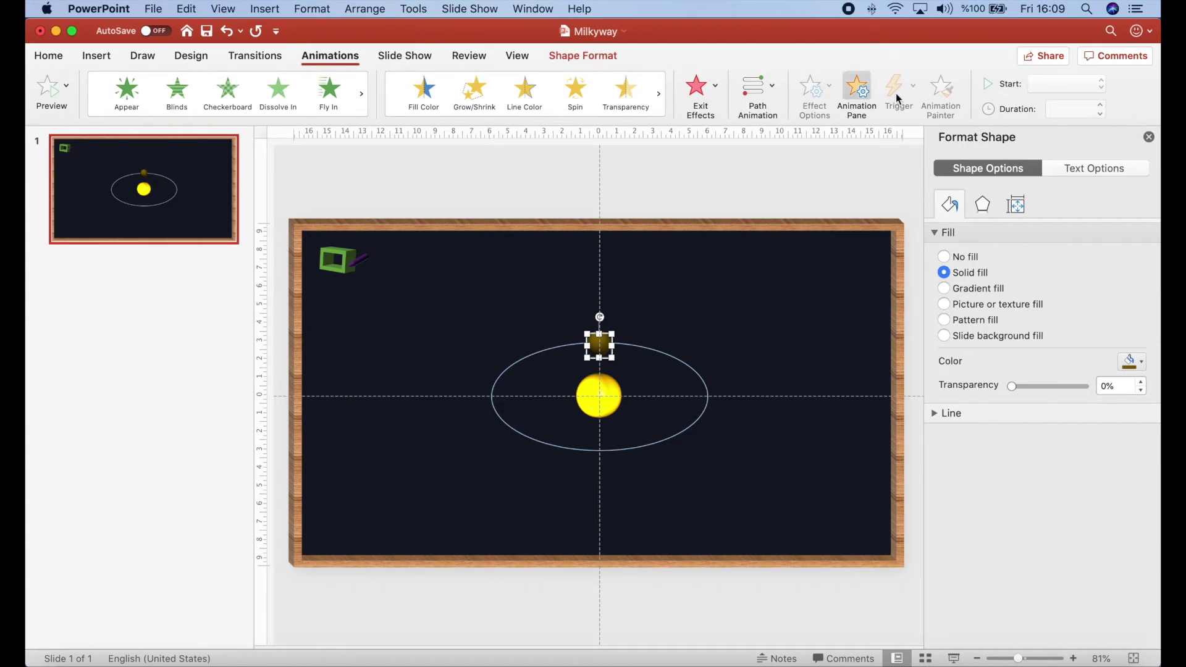
pyautogui.click(773, 90)
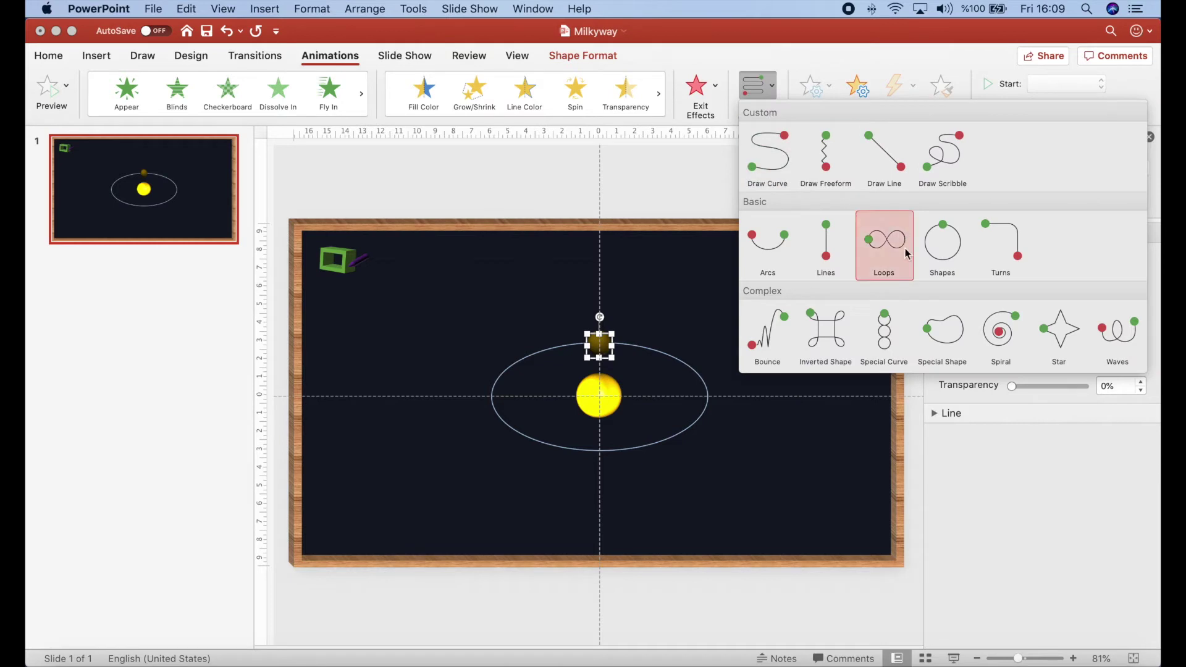
pyautogui.press('Escape')
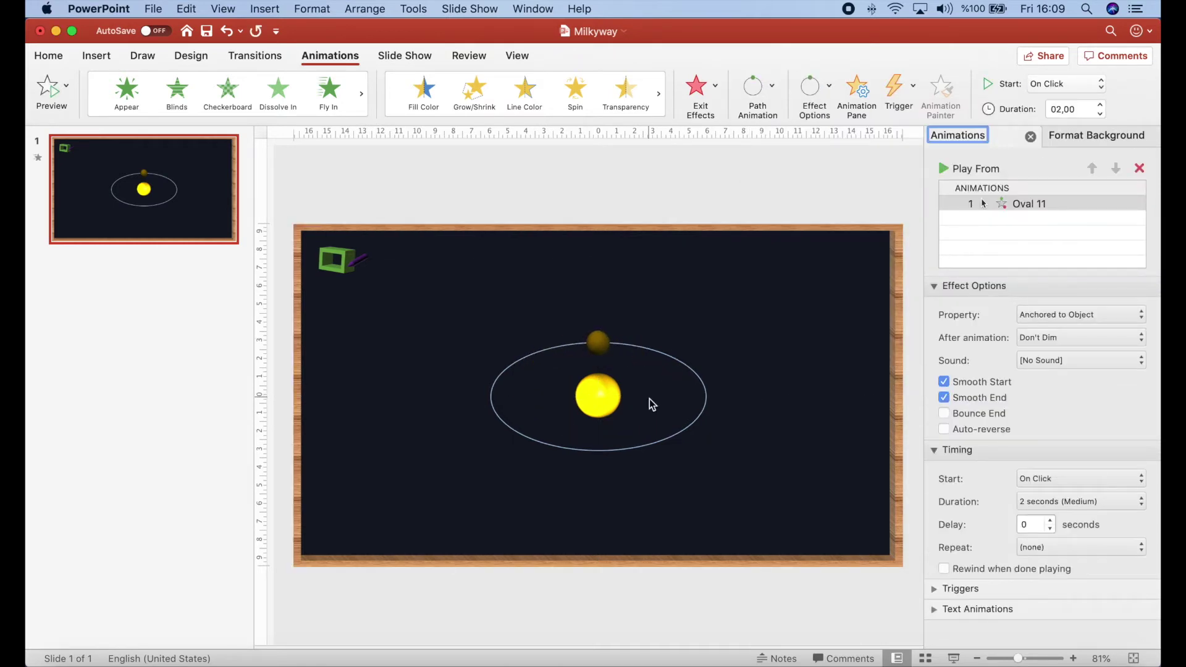
pyautogui.click(614, 433)
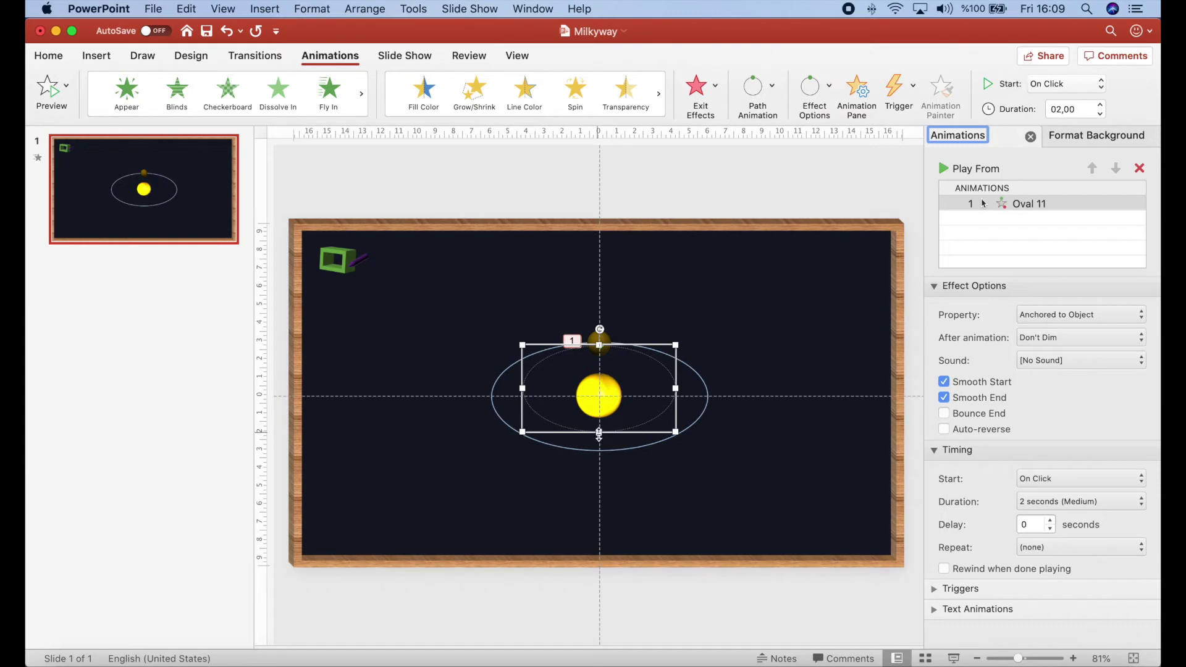
pyautogui.rightClick(675, 390)
pyautogui.click(550, 396)
pyautogui.click(784, 370)
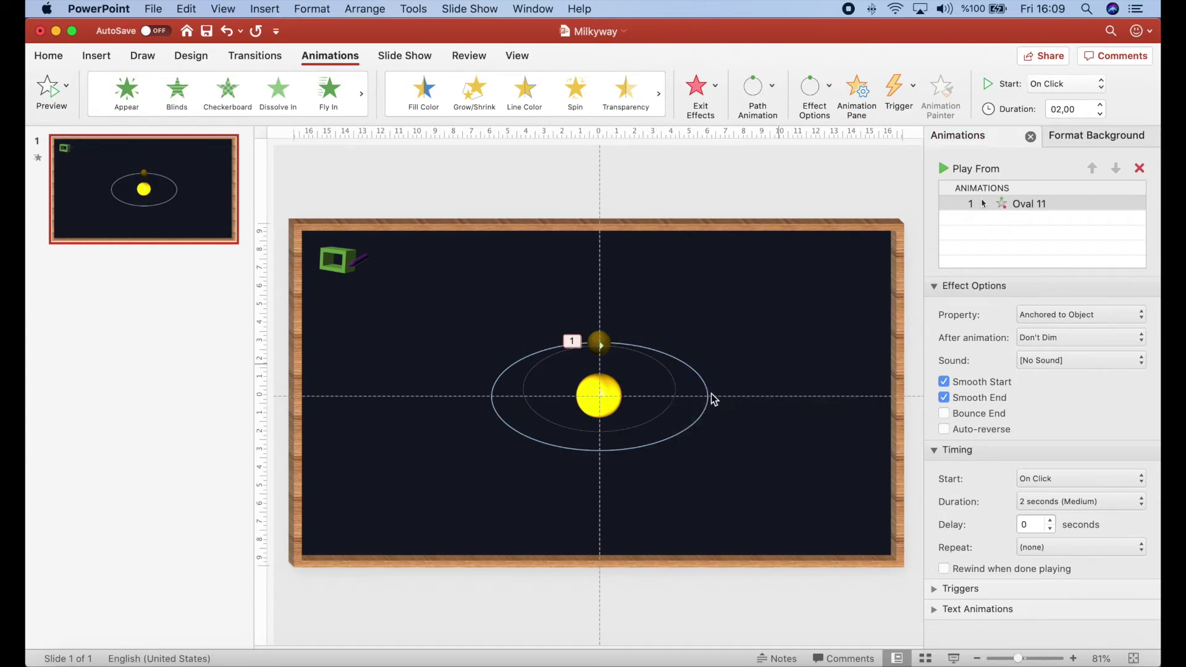
pyautogui.click(675, 390)
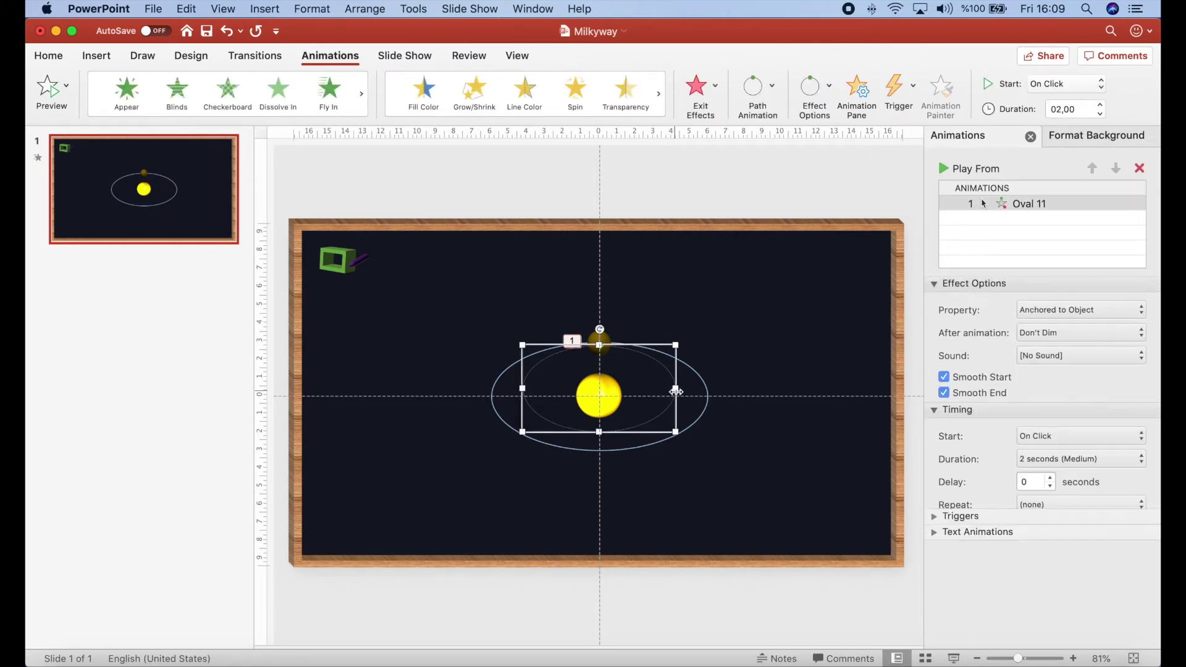
# Step: Drag the motion path's side, top and bottom handles until it matches the orbit ellipse
pyautogui.moveTo(665, 392); pyautogui.dragTo(489, 389)
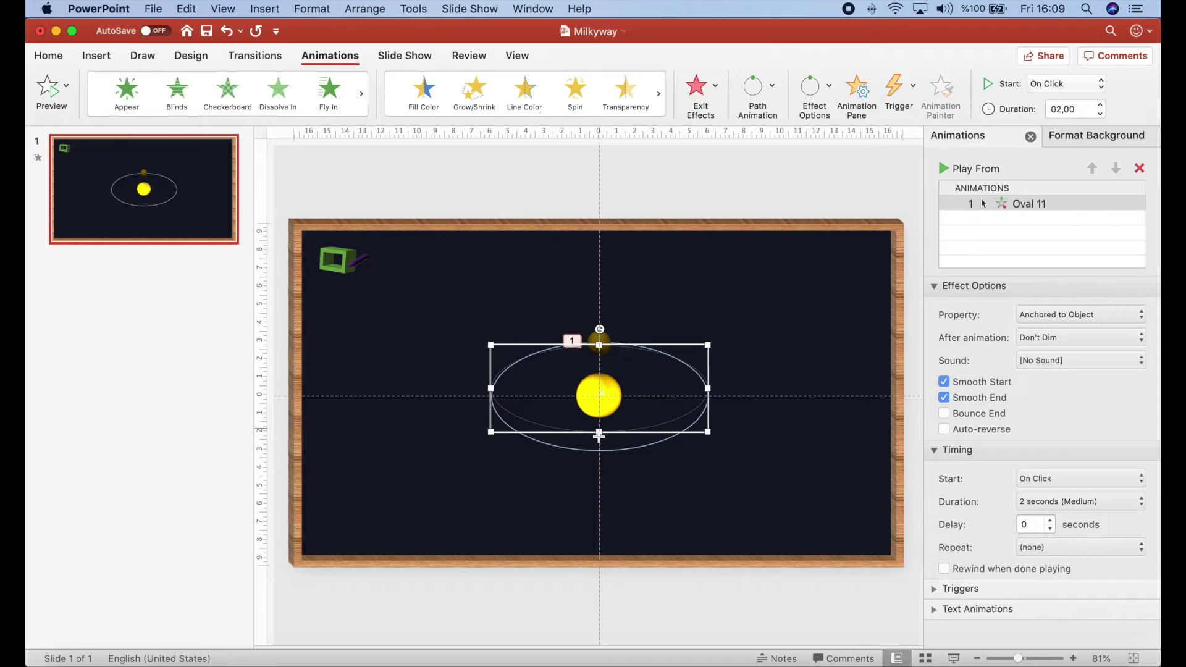
pyautogui.moveTo(598, 427); pyautogui.dragTo(600, 453)
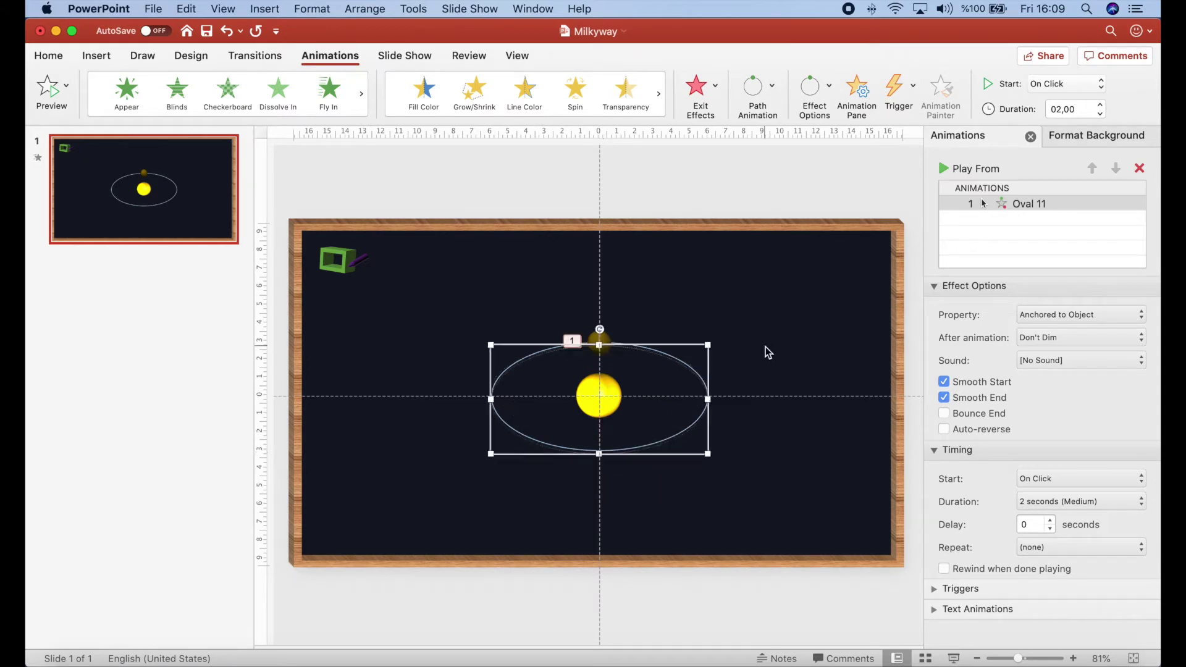
pyautogui.moveTo(600, 341); pyautogui.dragTo(599, 338)
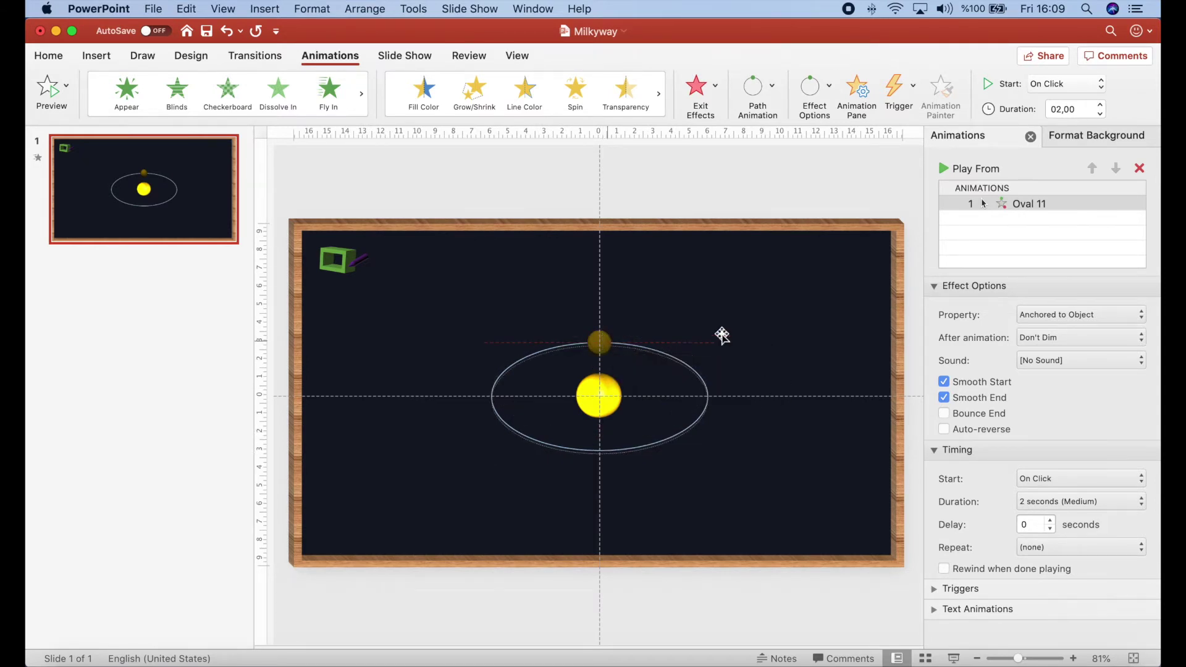
pyautogui.click(771, 328)
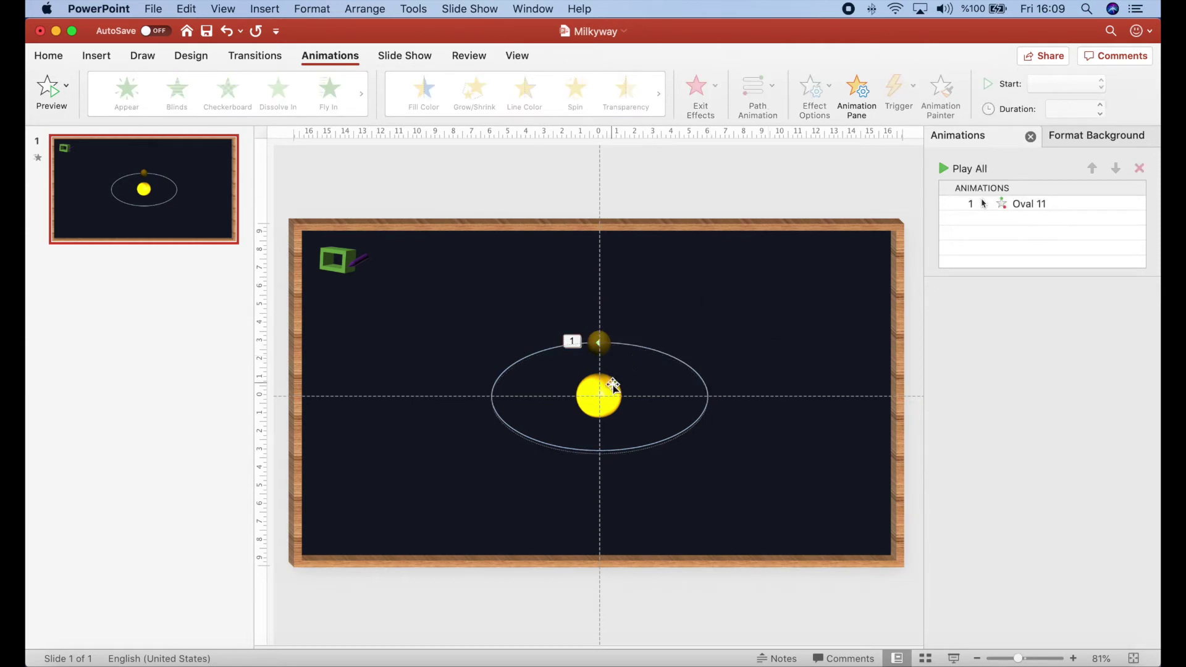
pyautogui.click(620, 454)
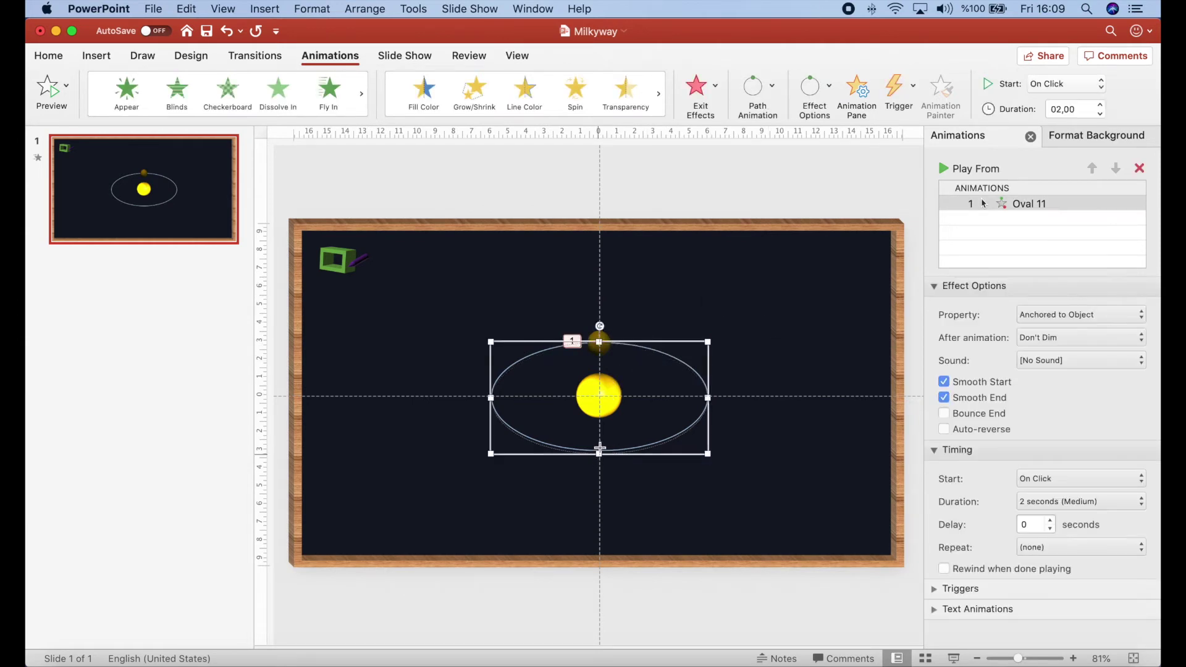
pyautogui.moveTo(600, 447); pyautogui.dragTo(599, 450)
pyautogui.click(753, 305)
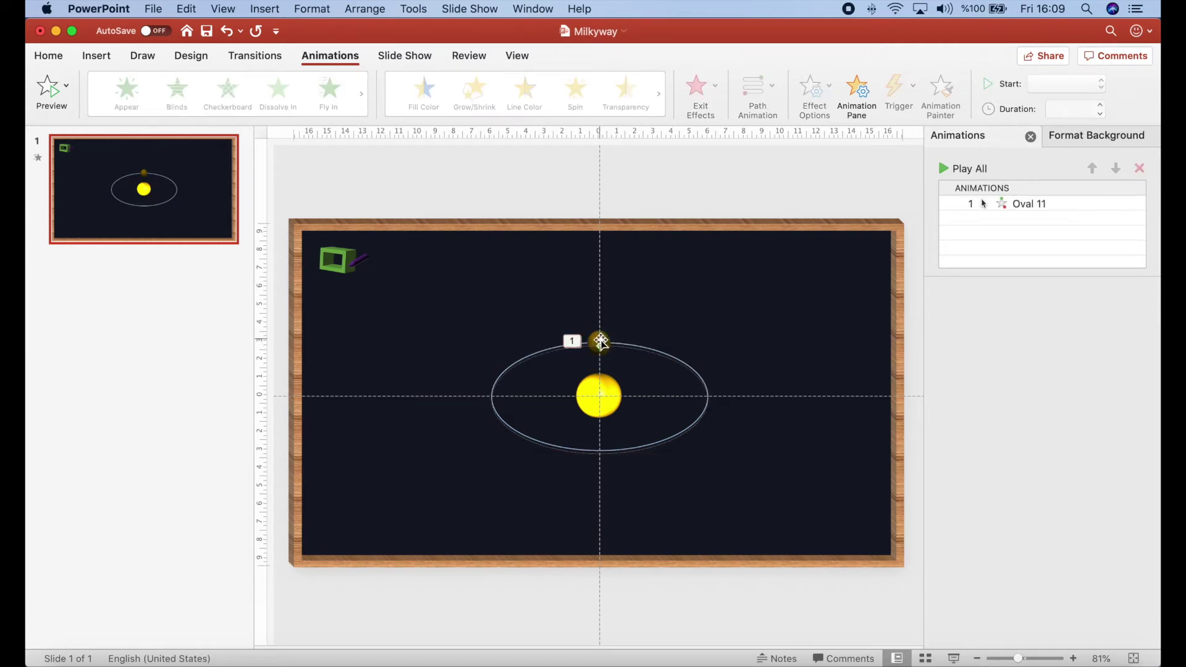
pyautogui.click(599, 341)
pyautogui.click(568, 341)
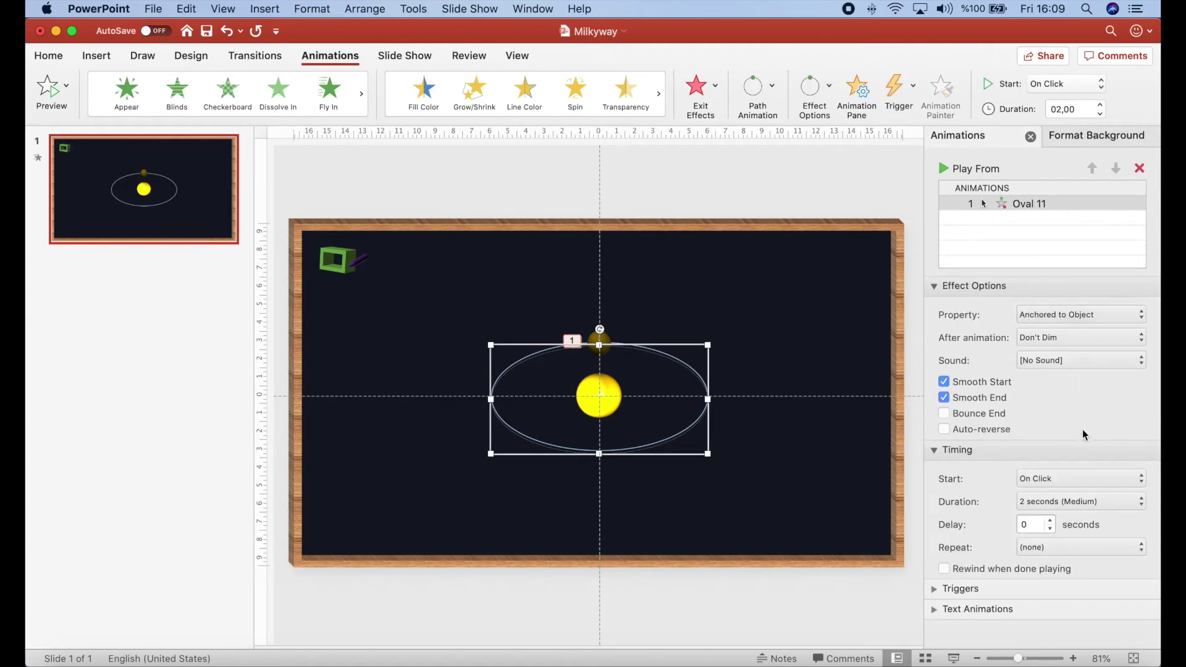
# Step: Set the orbit to start With Previous, repeat Until Next Click, without smooth start, then preview it
pyautogui.click(1081, 478)
pyautogui.click(1081, 493)
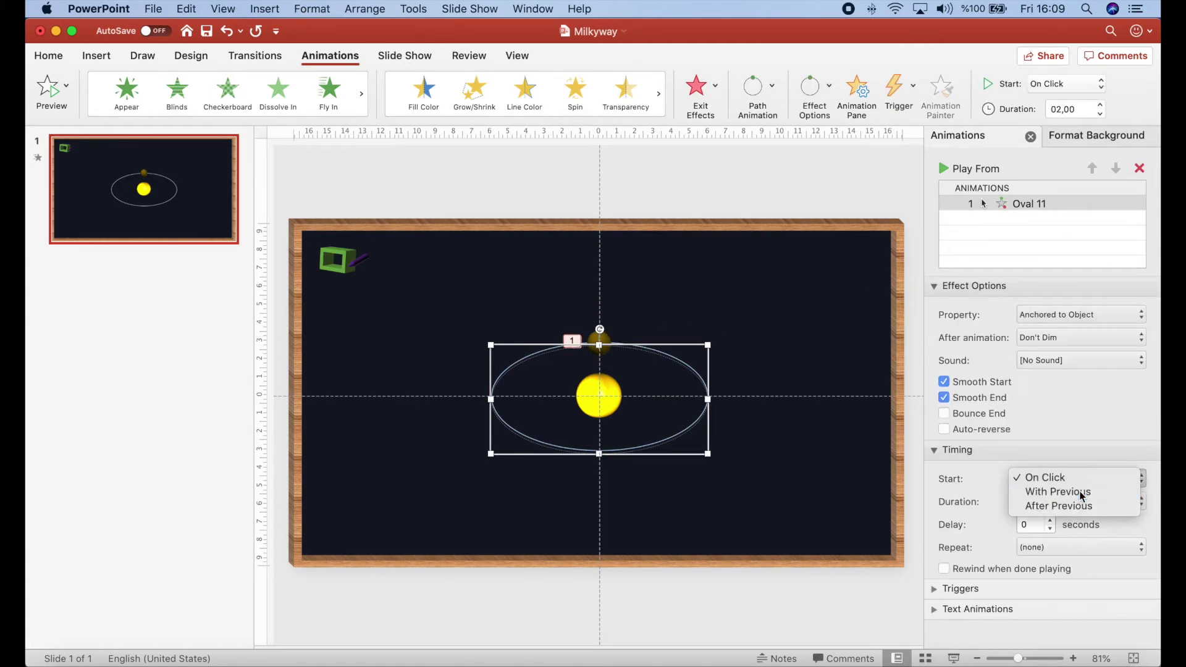
pyautogui.click(1050, 547)
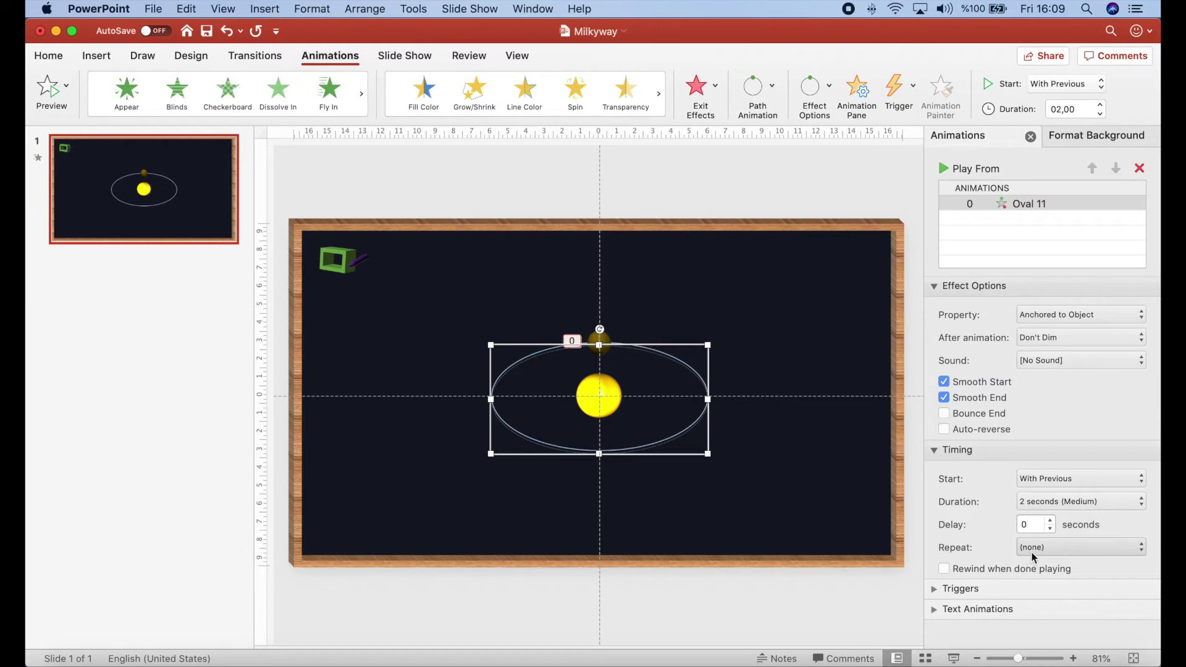
pyautogui.click(1050, 640)
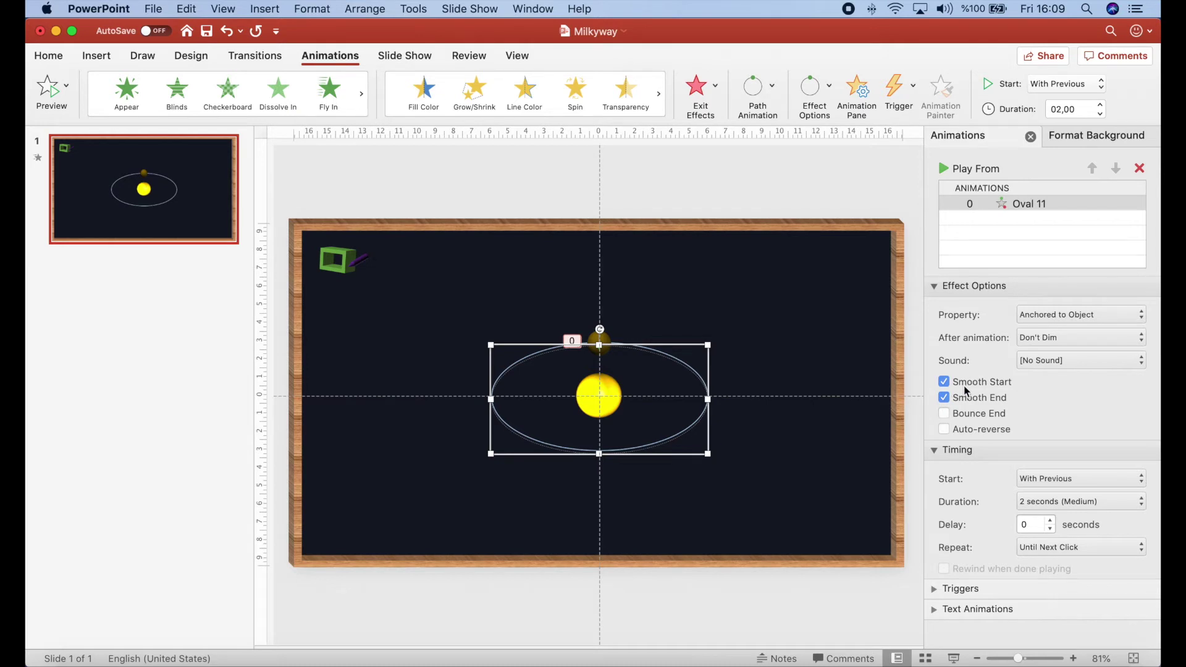
pyautogui.click(975, 383)
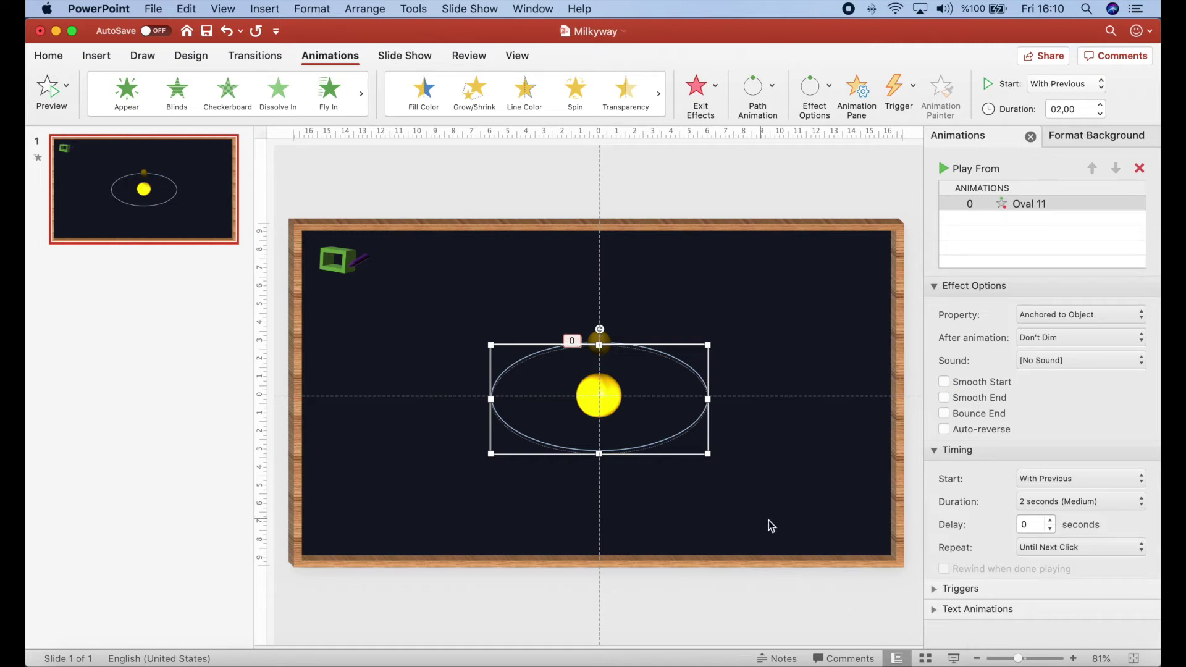
pyautogui.click(961, 659)
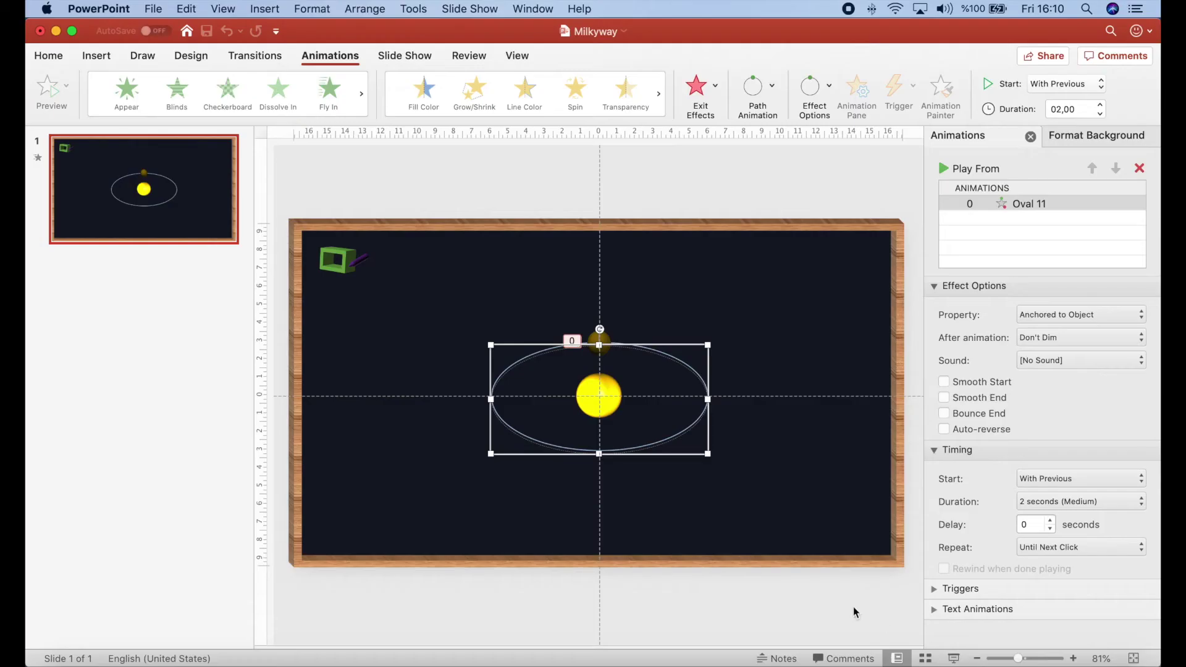
pyautogui.click(788, 388)
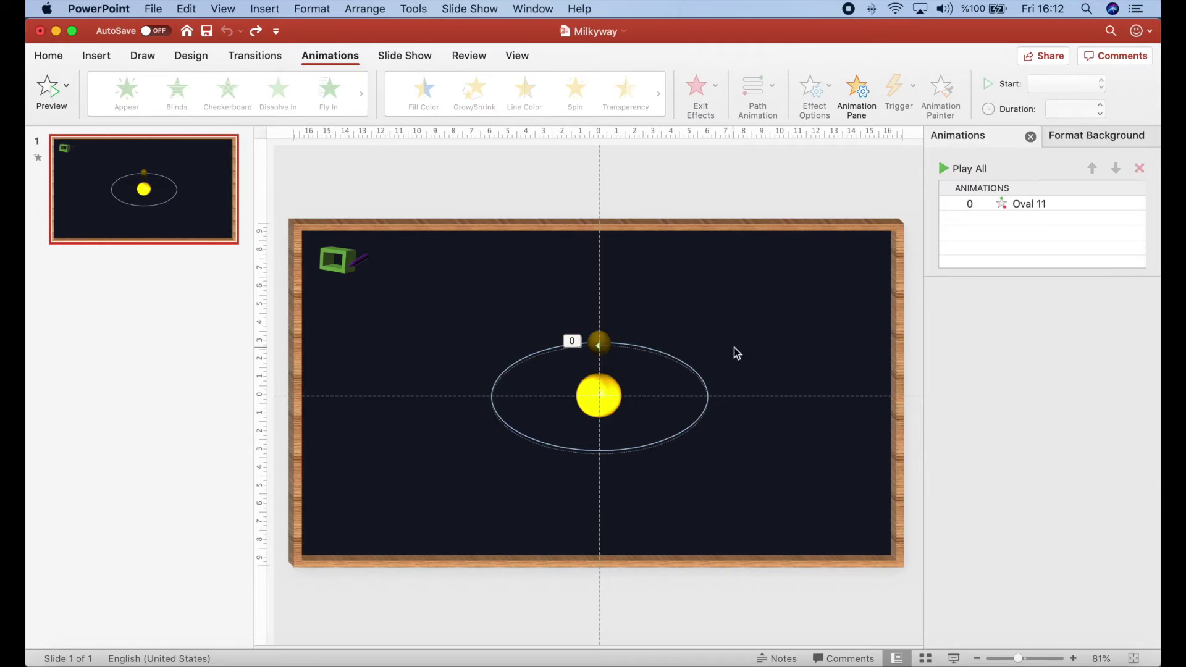
# Step: Copy and paste the orbit ellipse, then drag its handles into a larger ring around the first
pyautogui.click(623, 345)
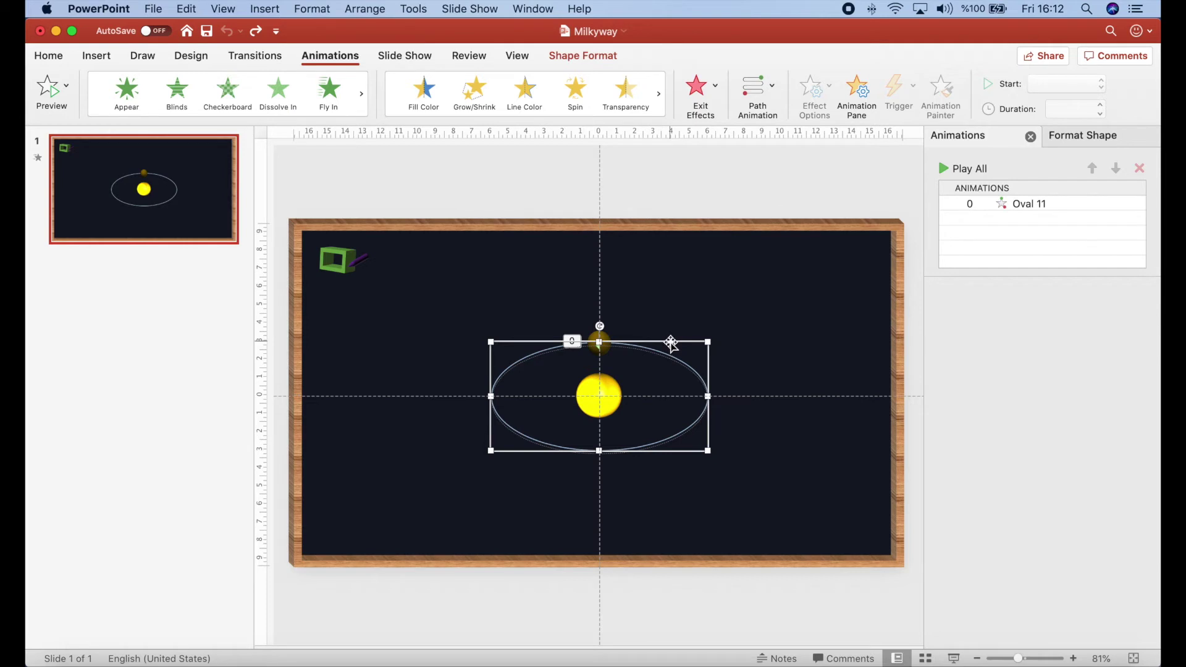
pyautogui.press('super+c')
pyautogui.press('super+v')
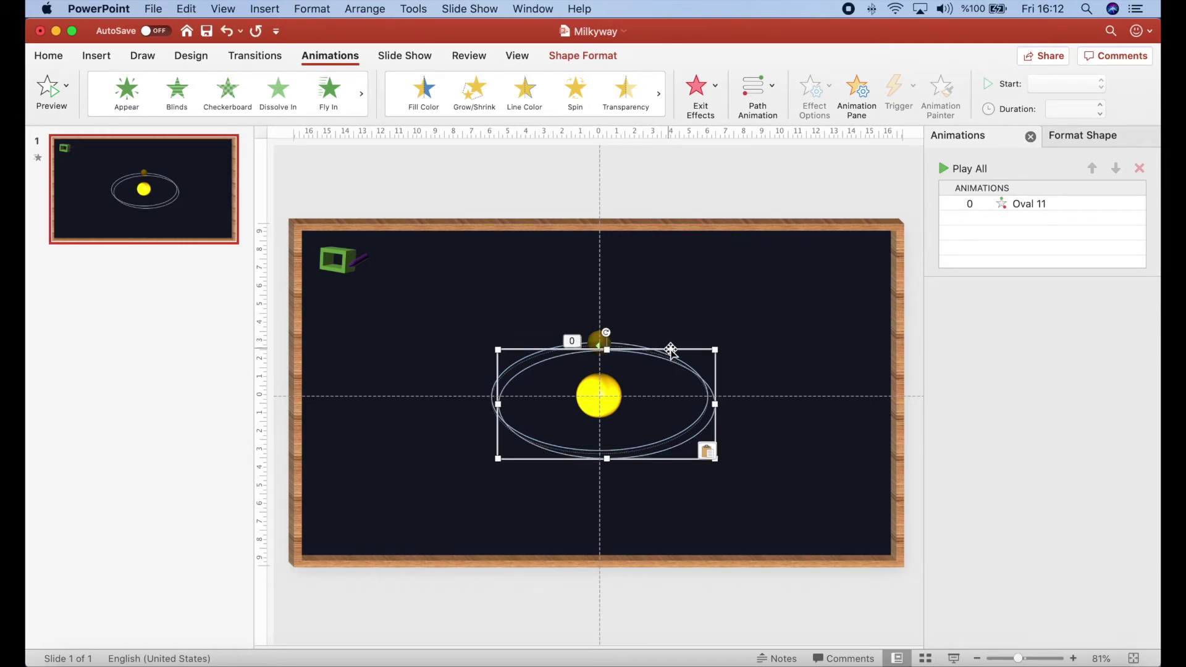
pyautogui.moveTo(670, 346); pyautogui.dragTo(664, 307)
pyautogui.moveTo(599, 419); pyautogui.dragTo(597, 479)
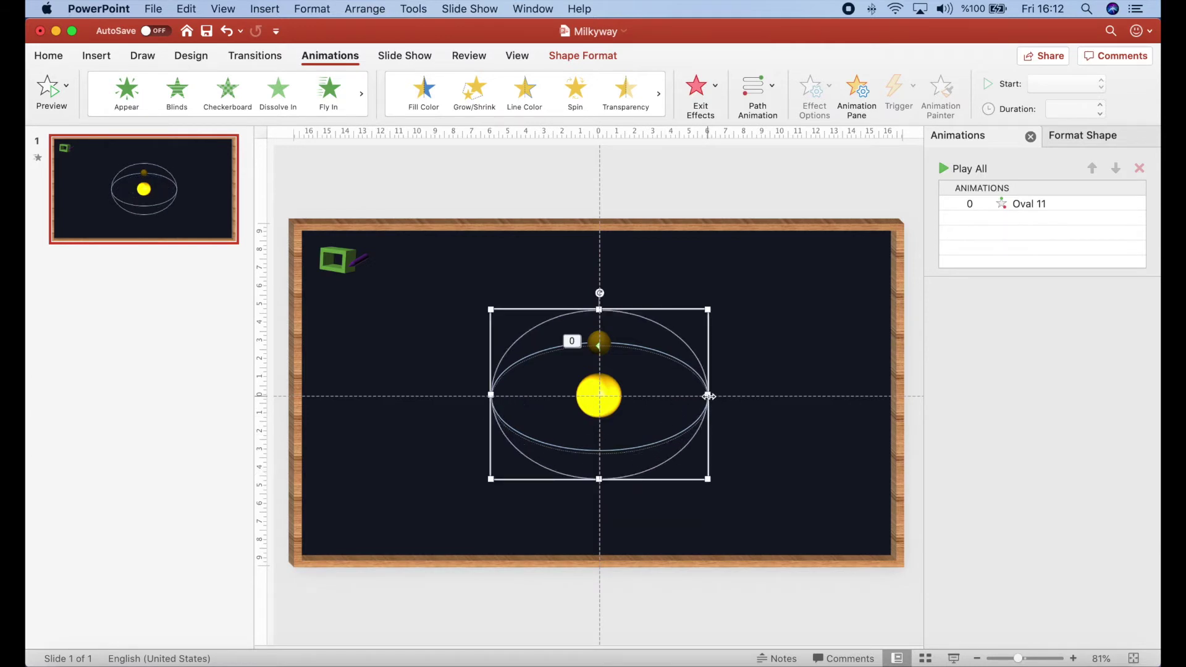
pyautogui.moveTo(712, 394); pyautogui.dragTo(685, 392)
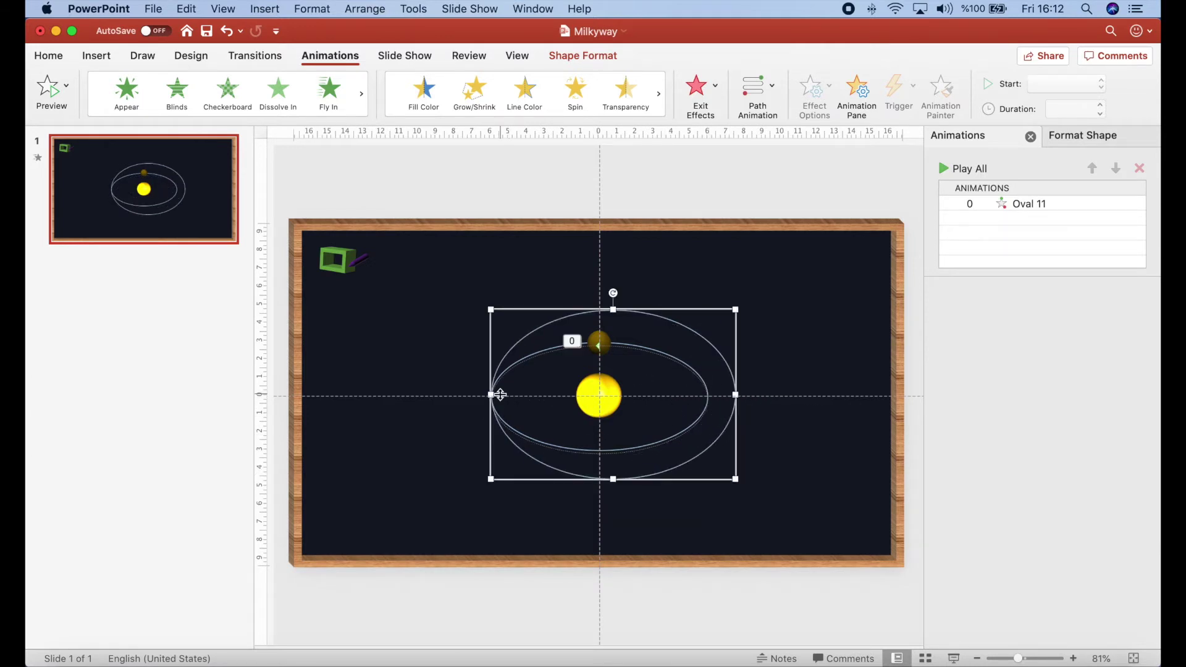
pyautogui.moveTo(500, 394); pyautogui.dragTo(464, 394)
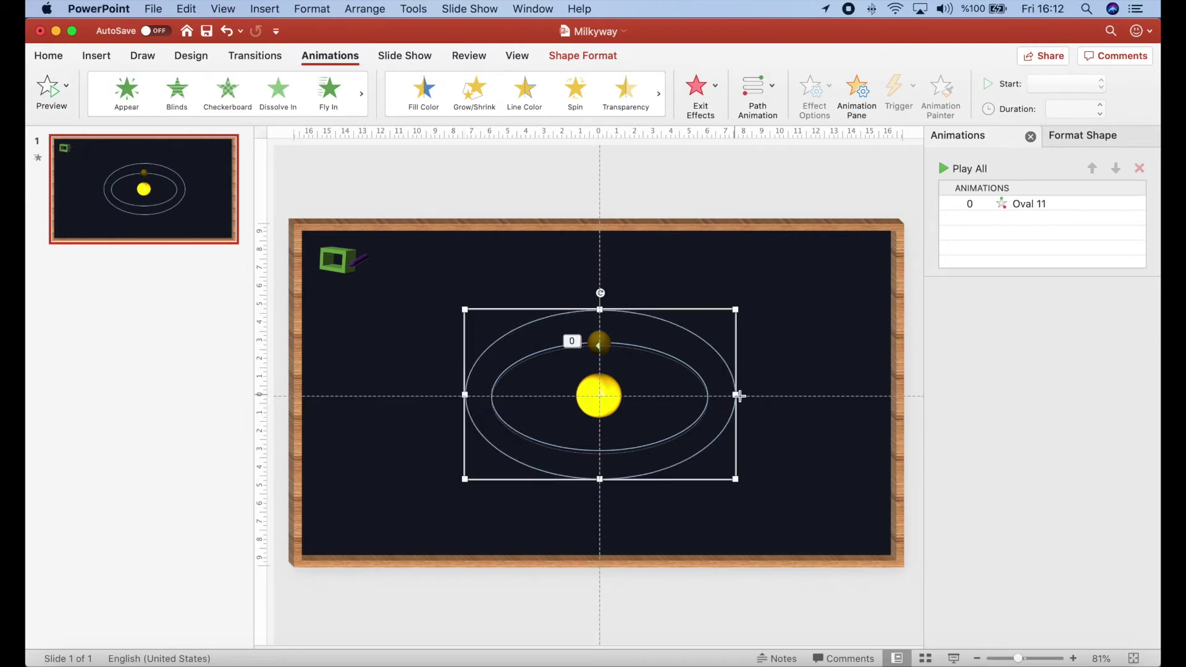
pyautogui.moveTo(739, 395); pyautogui.dragTo(739, 395)
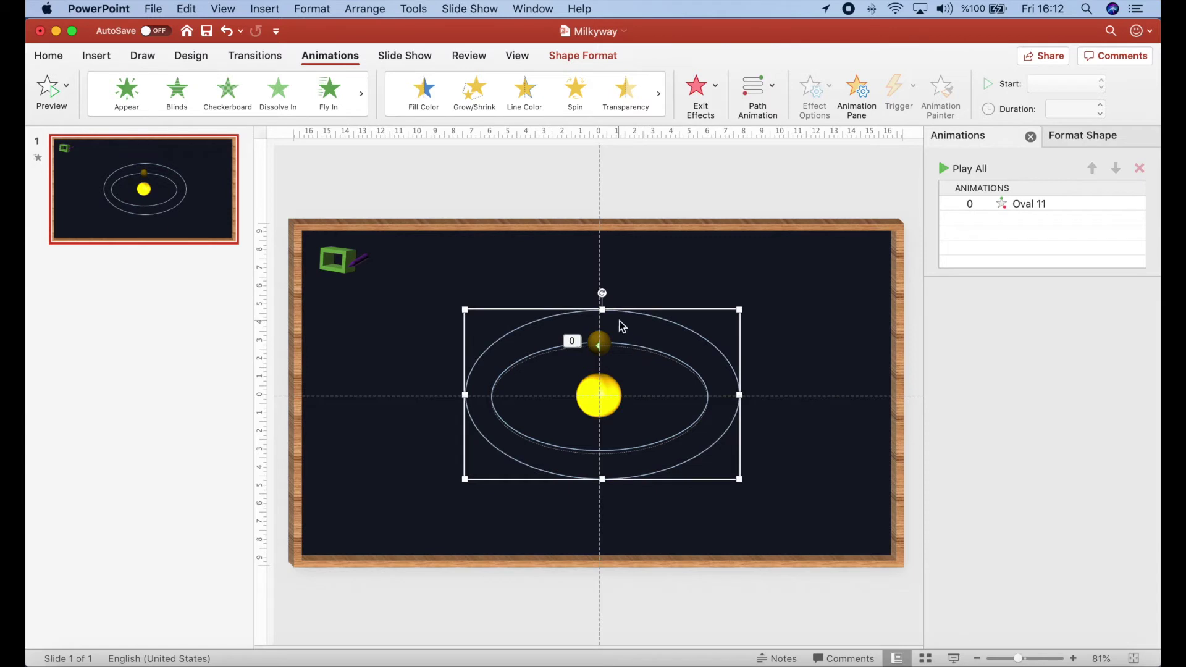
pyautogui.moveTo(602, 309); pyautogui.dragTo(601, 313)
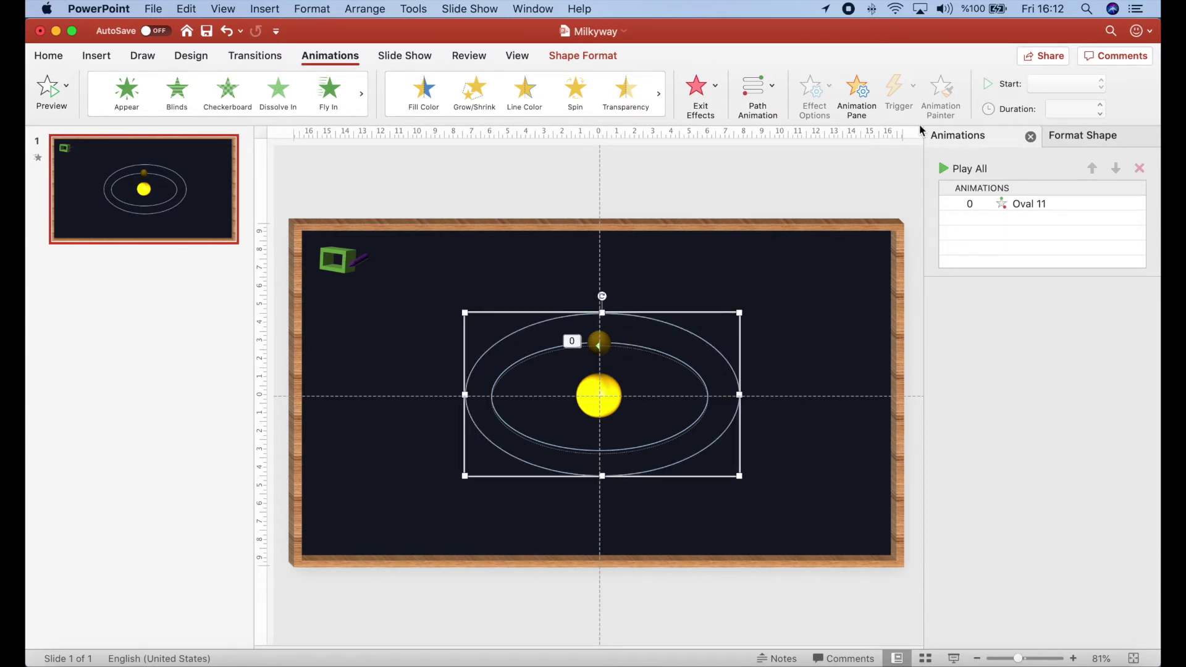
pyautogui.click(583, 56)
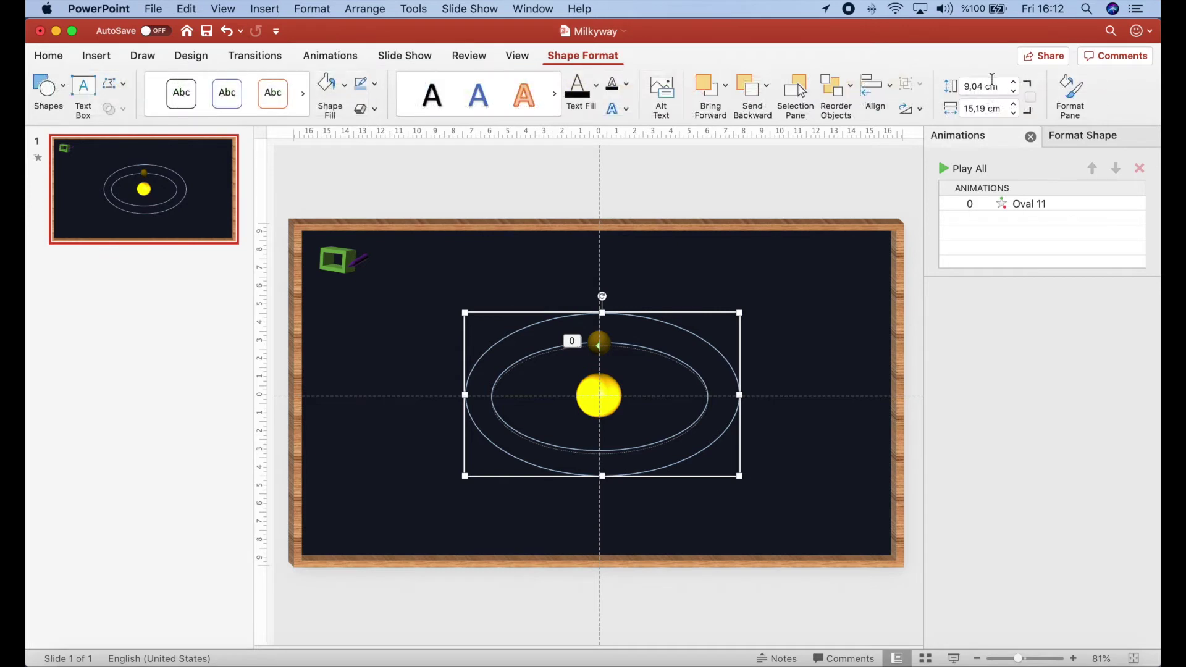
# Step: Resize the copied ellipse to 9 cm tall by 15 cm wide and centre it on the sun
pyautogui.click(993, 85)
pyautogui.write('9')
pyautogui.click(993, 108)
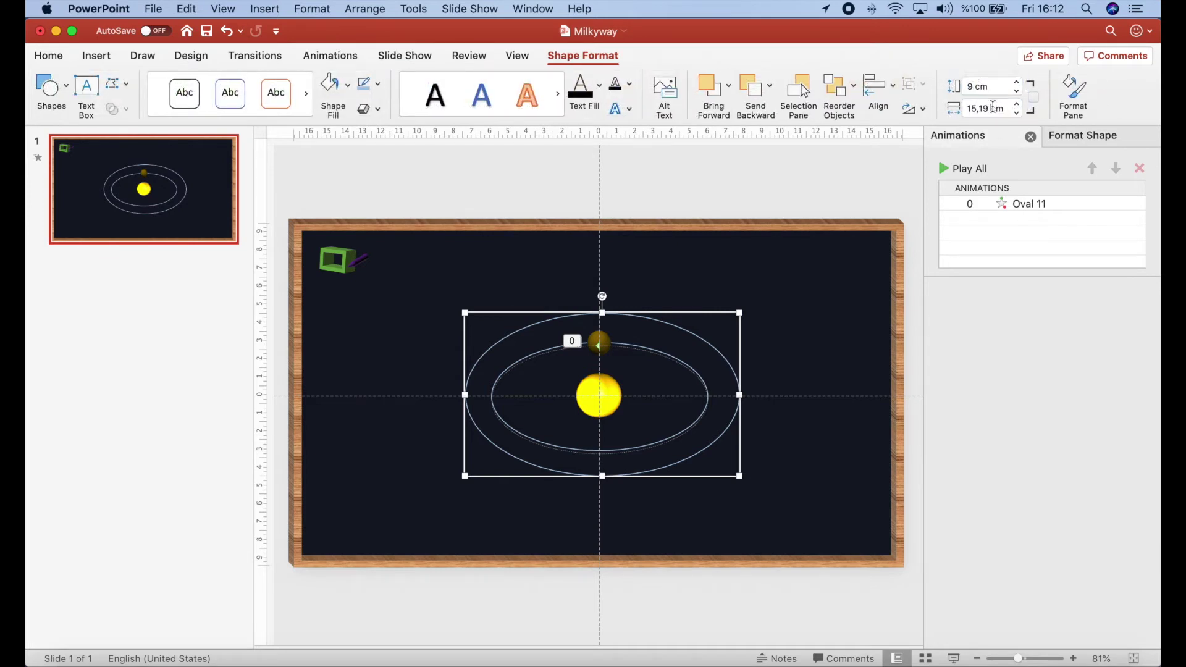
pyautogui.write('15')
pyautogui.press('Return')
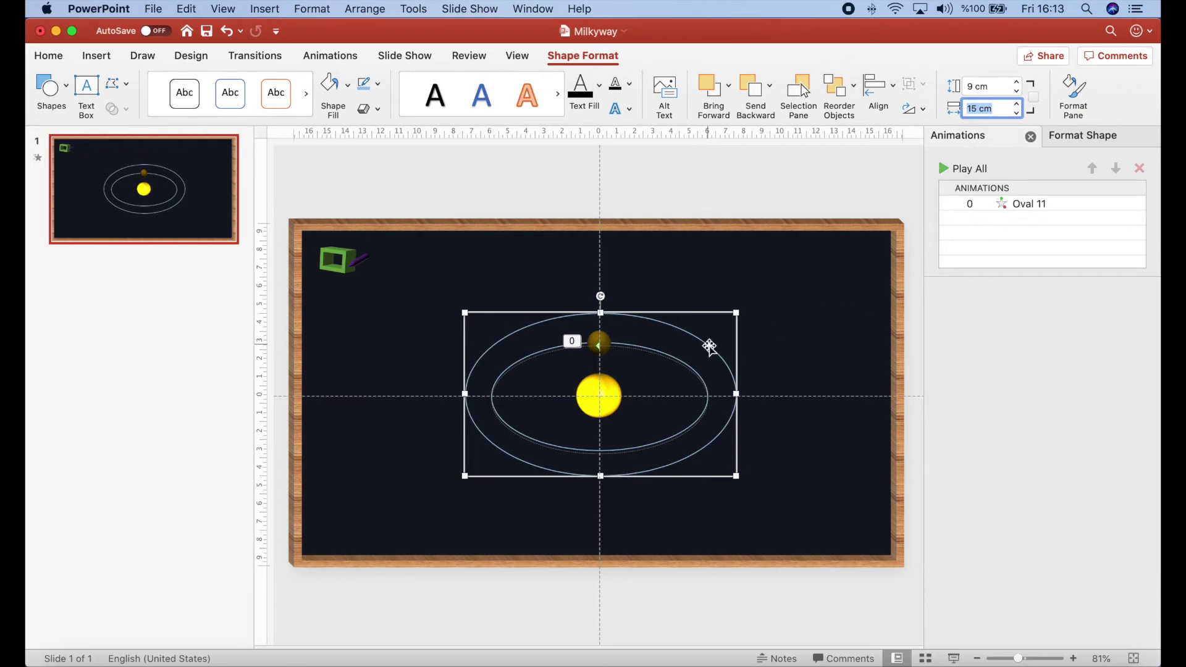
pyautogui.moveTo(707, 344)
pyautogui.mouseDown()
pyautogui.moveTo(720, 336)
pyautogui.moveTo(708, 351)
pyautogui.mouseUp()
# Step: Duplicate the ellipse into 12 × 18 cm and 18 × 24 cm rings centred on the sun
pyautogui.press('super+d')
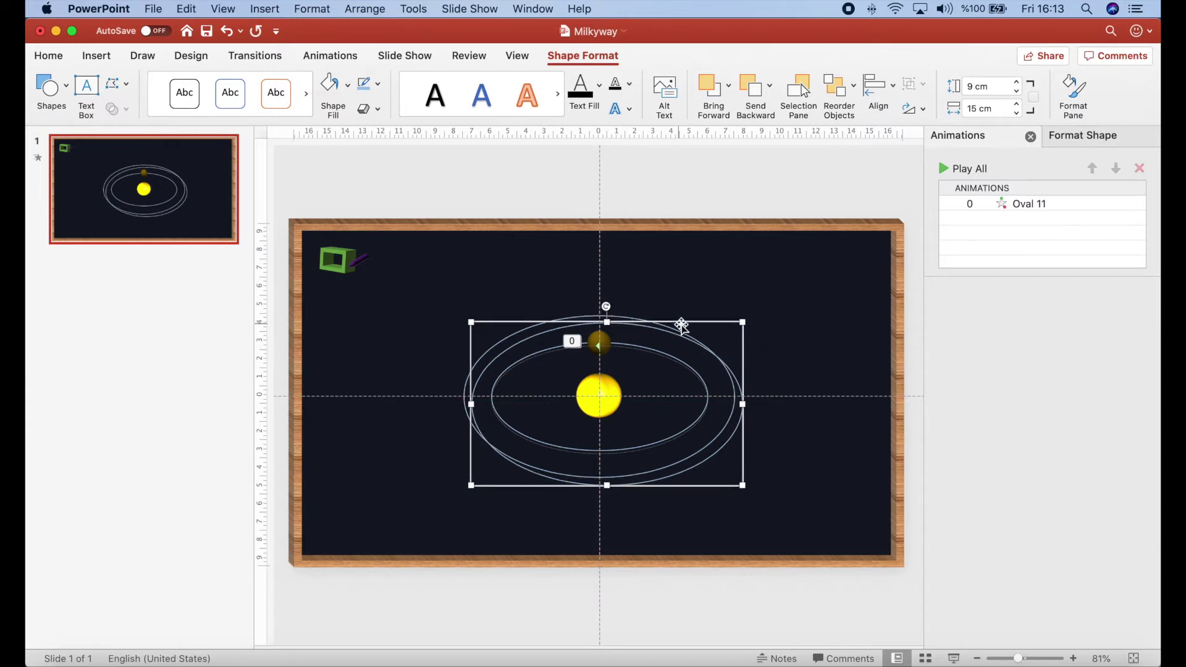
pyautogui.moveTo(471, 322); pyautogui.dragTo(430, 294)
pyautogui.click(625, 343)
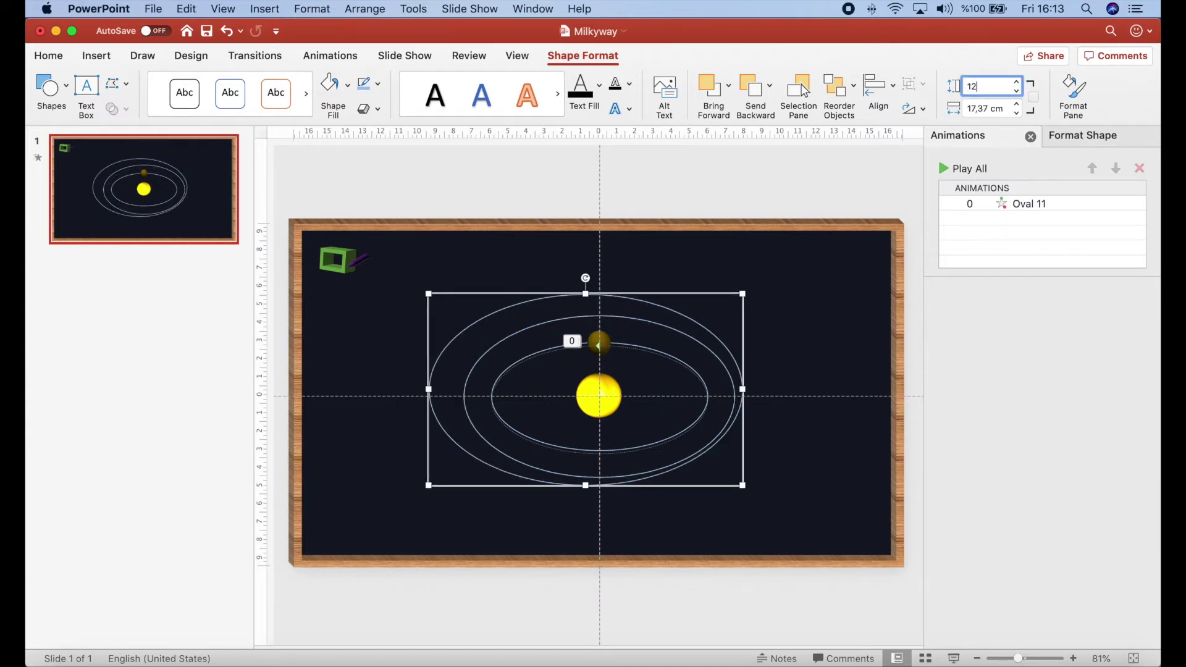
pyautogui.moveTo(725, 268); pyautogui.dragTo(719, 265)
pyautogui.moveTo(599, 488); pyautogui.dragTo(598, 530)
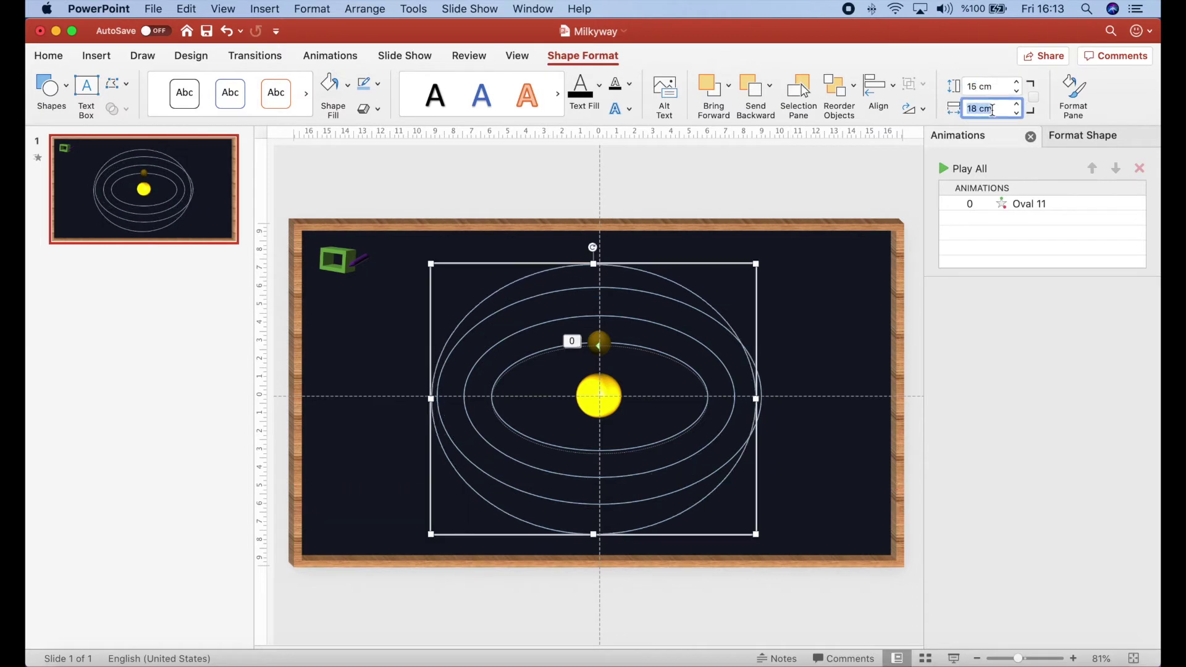
pyautogui.moveTo(432, 397); pyautogui.dragTo(378, 398)
pyautogui.moveTo(611, 265); pyautogui.dragTo(649, 261)
pyautogui.tripleClick(982, 86)
pyautogui.write('18')
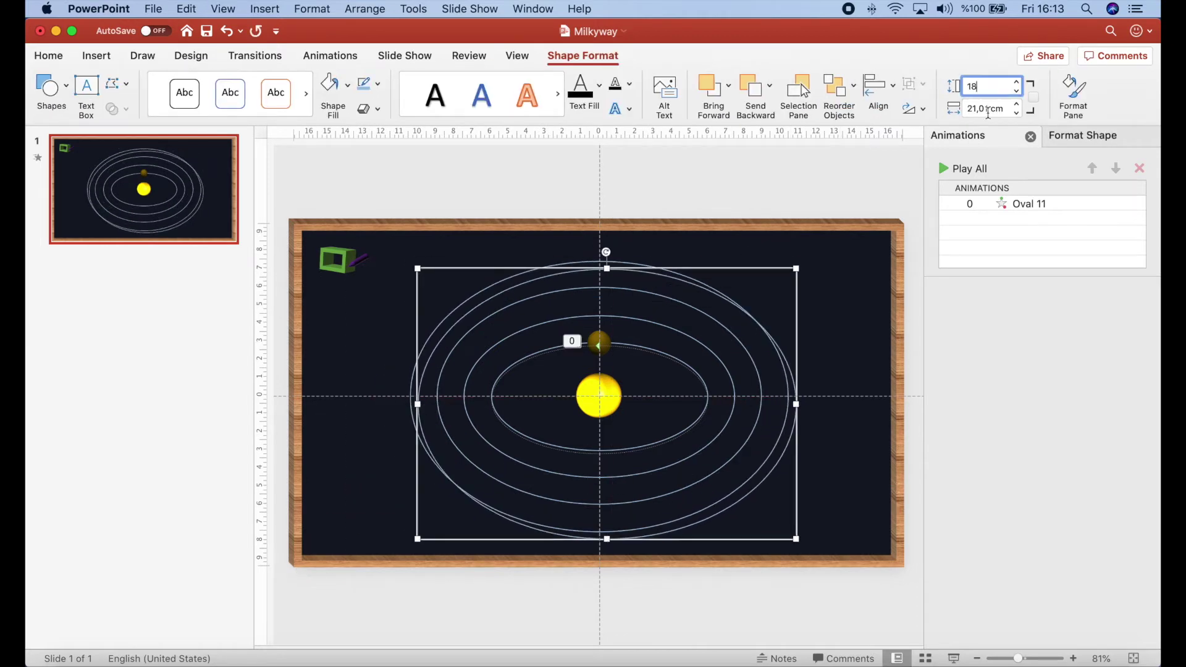
pyautogui.press('Tab')
pyautogui.write('24')
pyautogui.press('Return')
pyautogui.moveTo(733, 251); pyautogui.dragTo(617, 313)
# Step: Add outer rings sized 24 × 30, 27 × 33 and 30 × 36 cm
pyautogui.tripleClick(982, 86)
pyautogui.write('24')
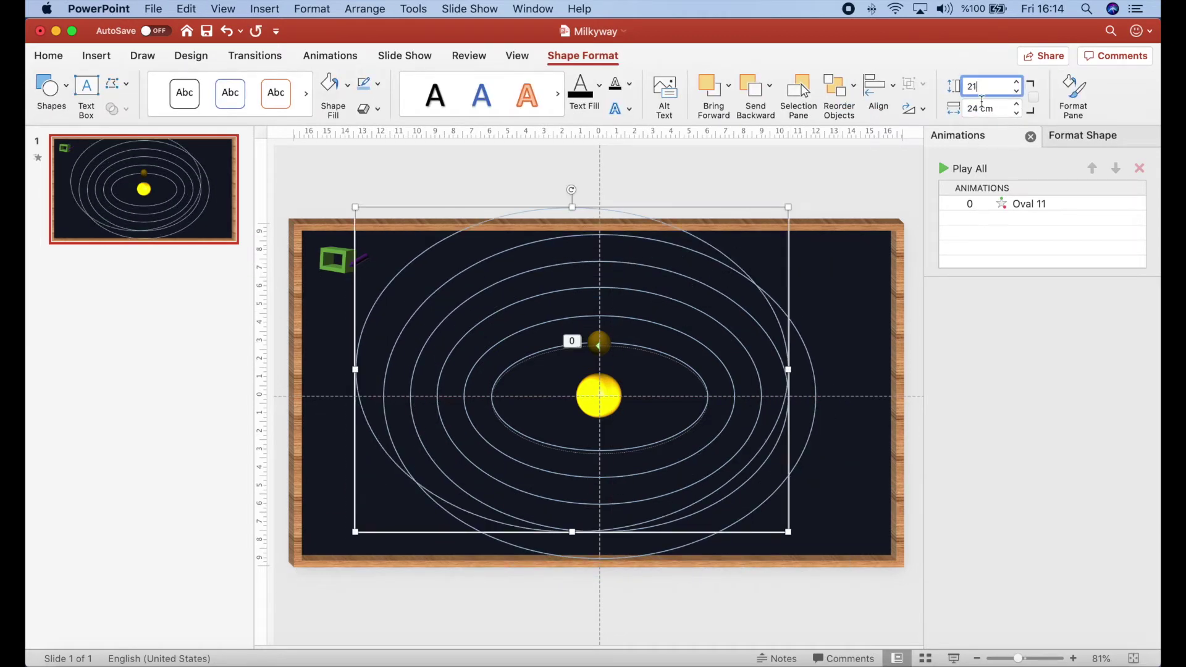
pyautogui.press('Tab')
pyautogui.write('30')
pyautogui.press('Return')
pyautogui.write('33')
pyautogui.press('Return')
pyautogui.hotkey('shift', 'Tab')
pyautogui.write('27')
pyautogui.press('Tab')
pyautogui.write('36')
pyautogui.press('Return')
pyautogui.hotkey('shift', 'Tab')
pyautogui.write('30')
pyautogui.press('Tab')
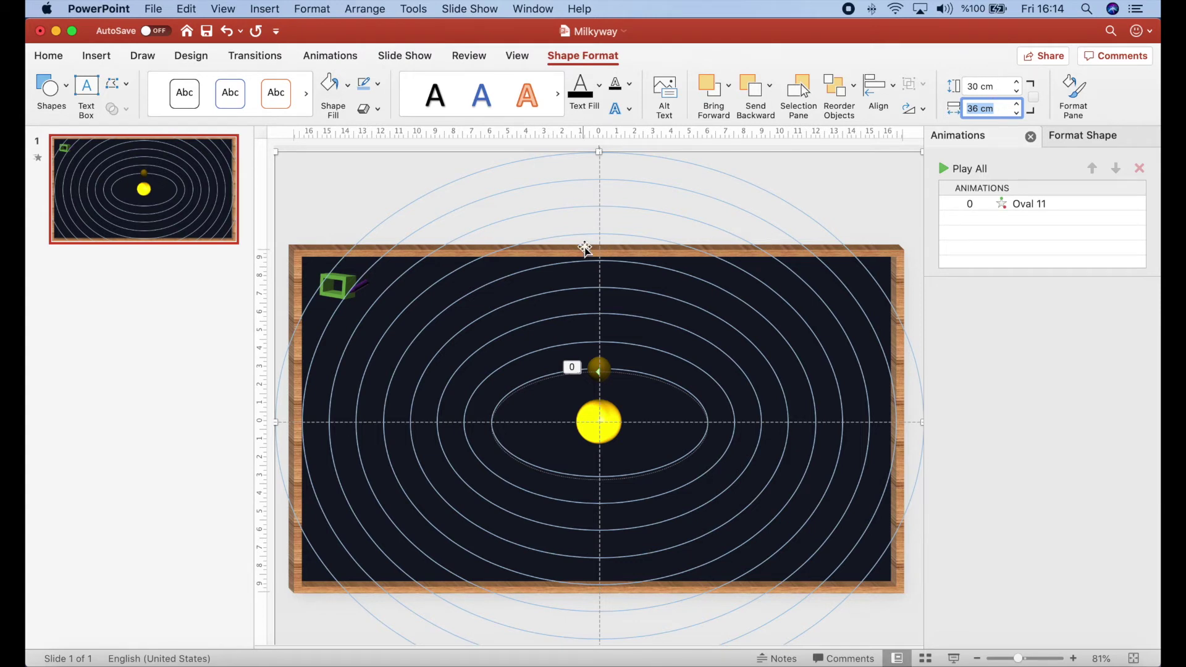
# Step: Duplicate the planet, move the copy up onto the second orbit, and select its orbit animation
pyautogui.click(605, 361)
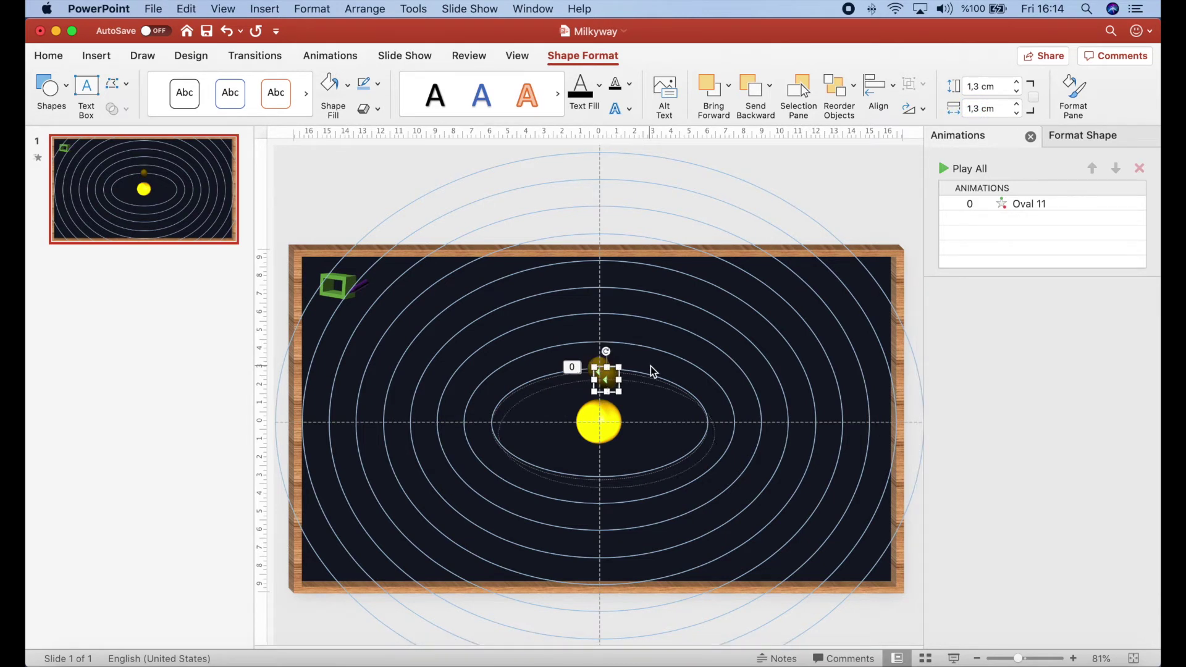
pyautogui.press('super+d')
pyautogui.moveTo(613, 378); pyautogui.dragTo(605, 343)
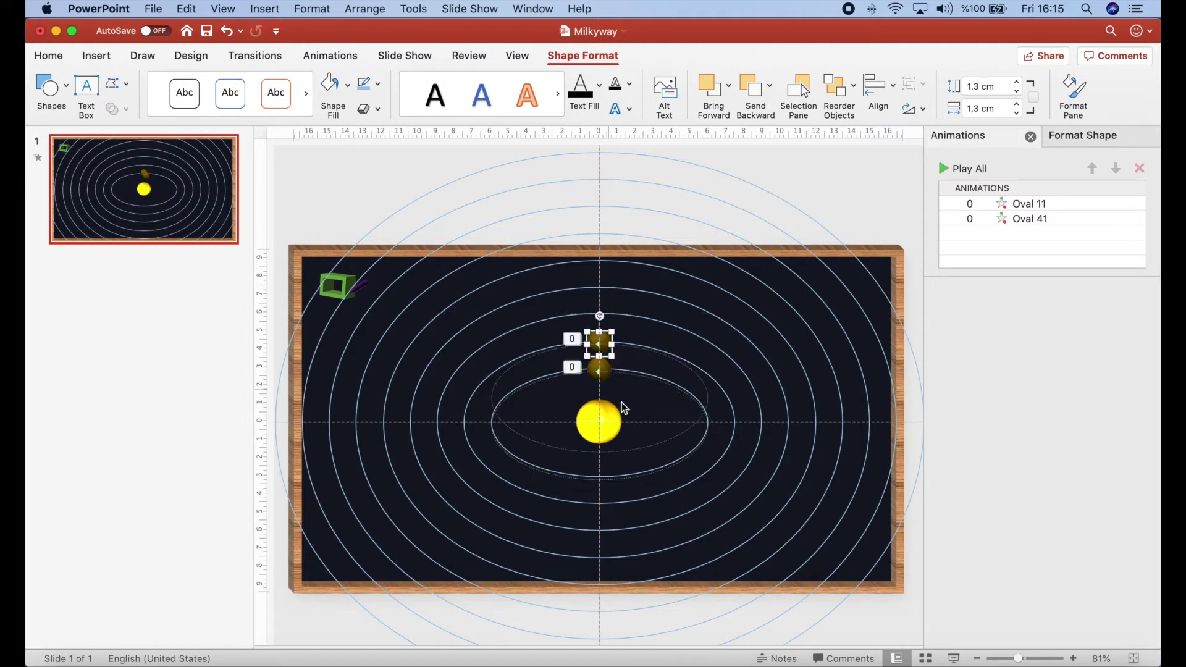
pyautogui.click(699, 375)
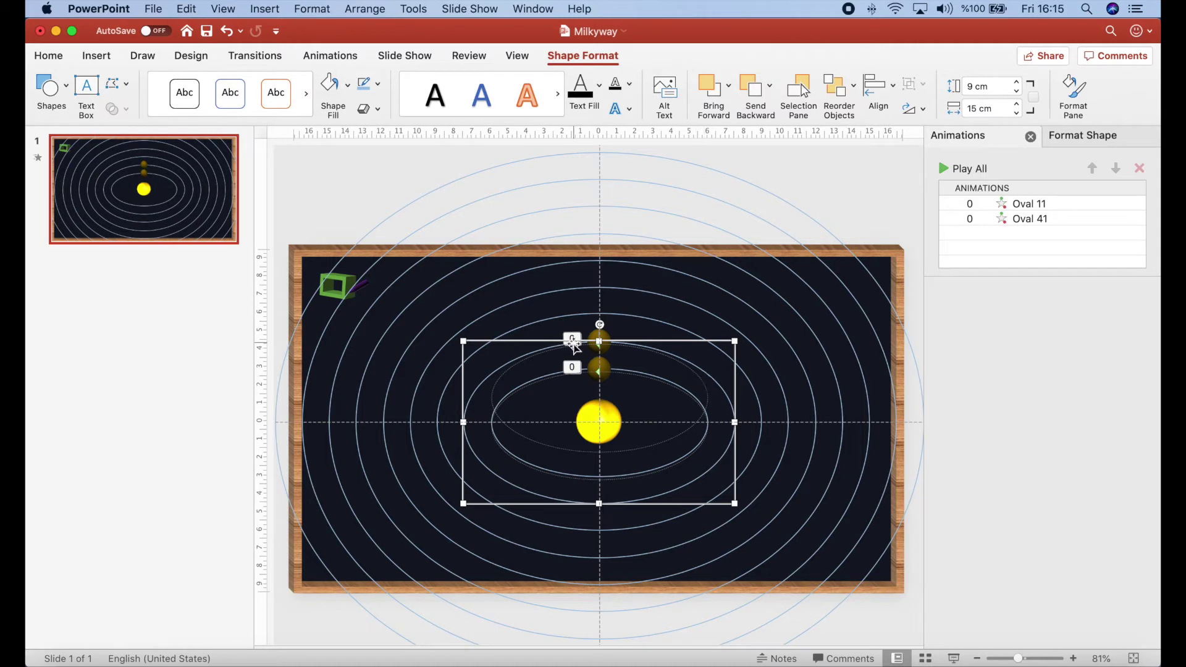
pyautogui.click(575, 337)
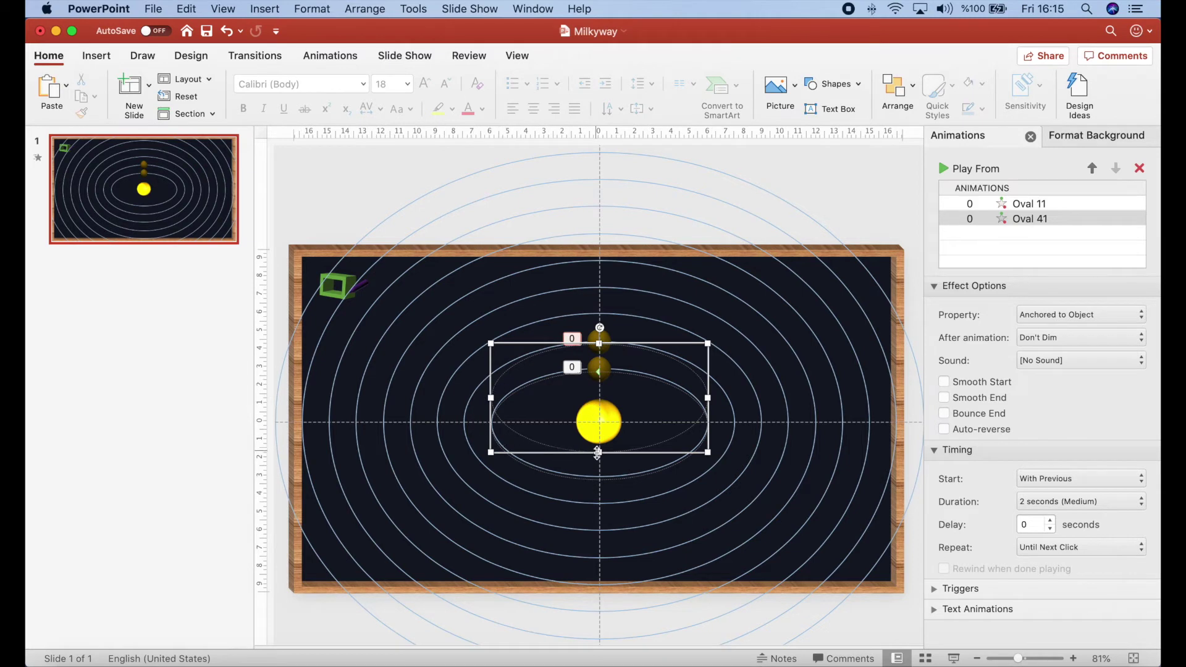
# Step: Stretch the current planet's orbit path taller and wider to fit the second ellipse
pyautogui.moveTo(598, 452); pyautogui.dragTo(710, 453)
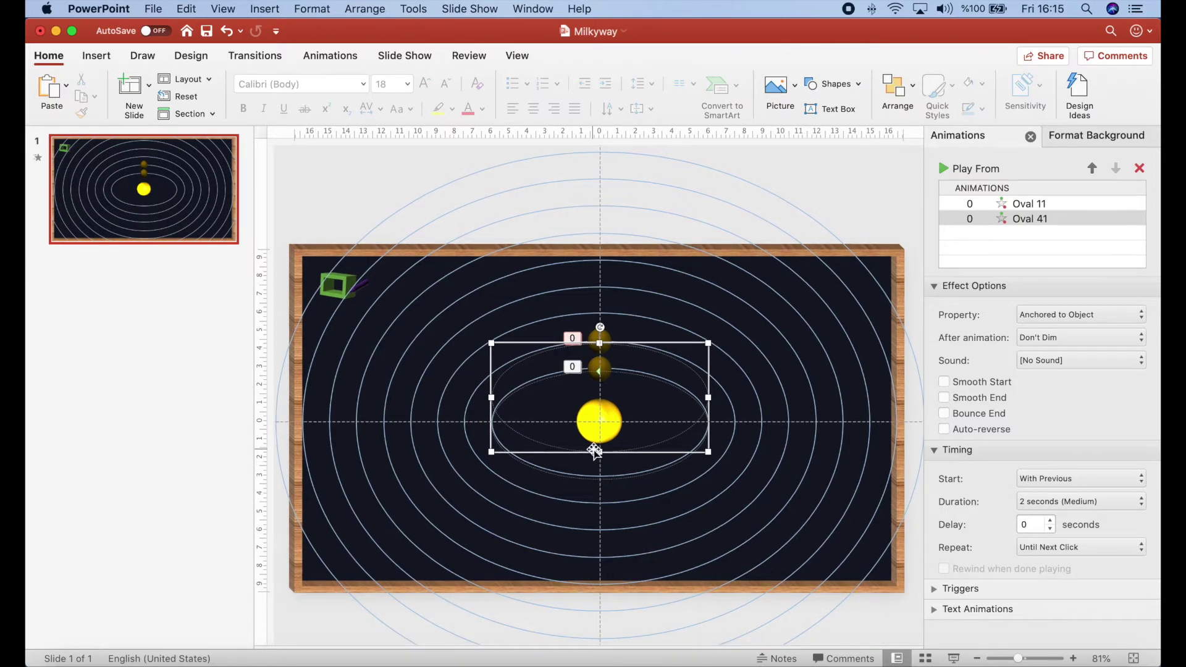
pyautogui.moveTo(595, 453); pyautogui.dragTo(600, 501)
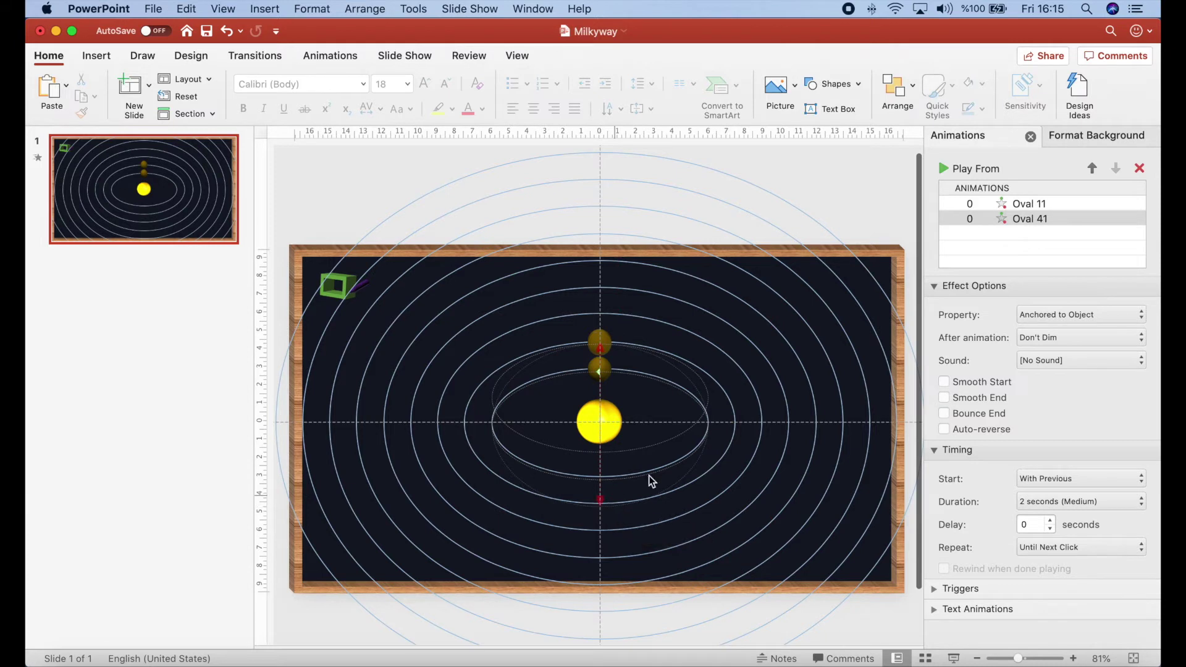
pyautogui.moveTo(712, 423); pyautogui.dragTo(736, 424)
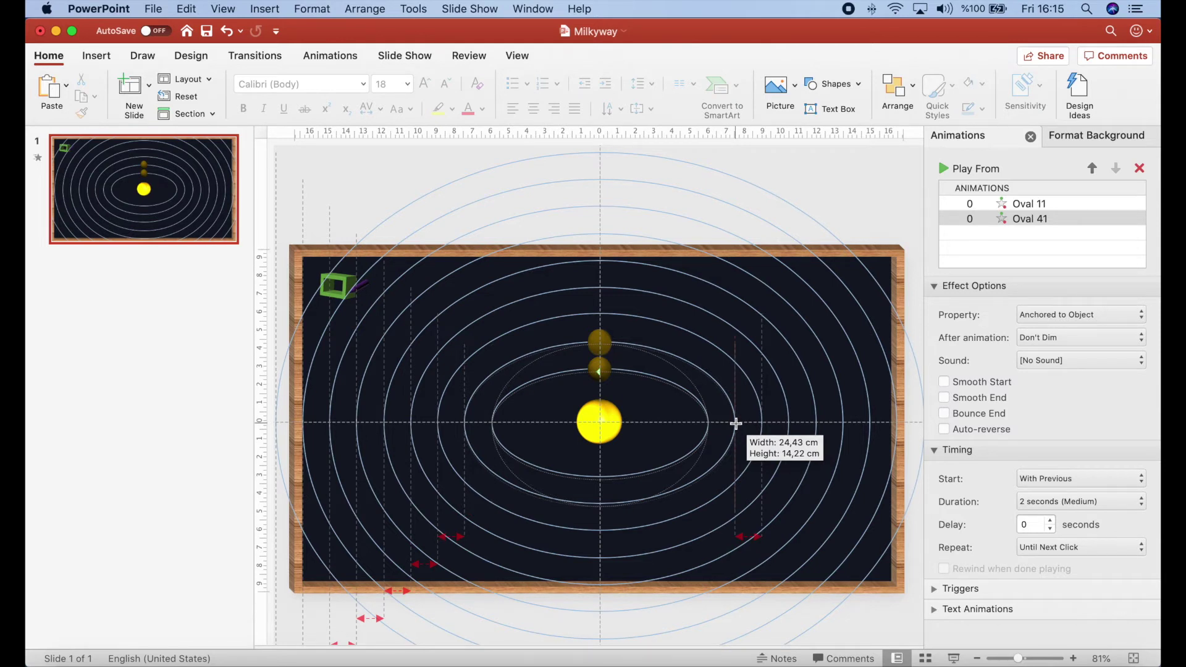
pyautogui.moveTo(736, 423); pyautogui.dragTo(735, 424)
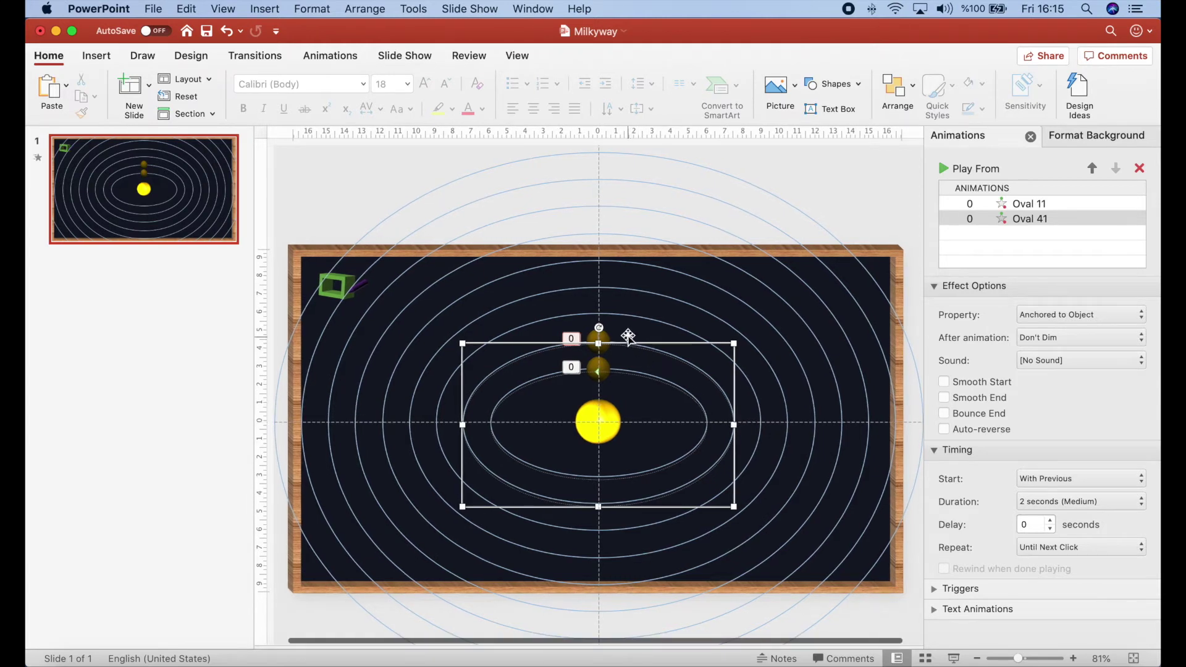
# Step: Duplicate the top planet, move the copy up one orbit, and widen its path to the next ellipse
pyautogui.click(606, 338)
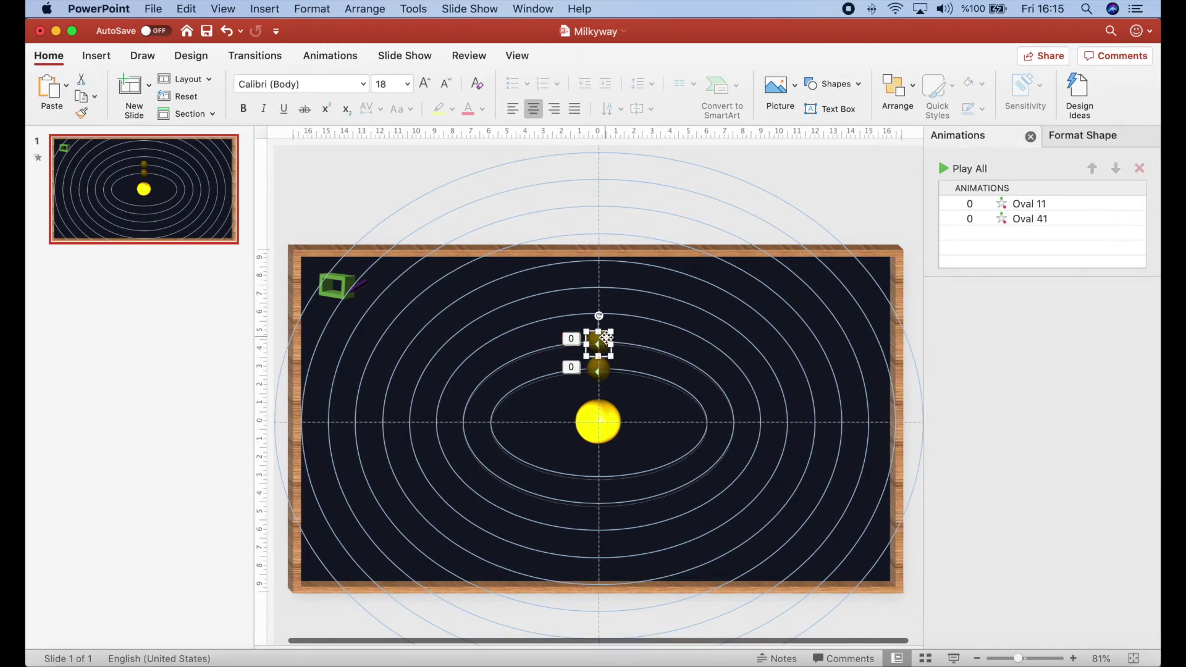
pyautogui.press('super+d')
pyautogui.moveTo(618, 351); pyautogui.dragTo(611, 312)
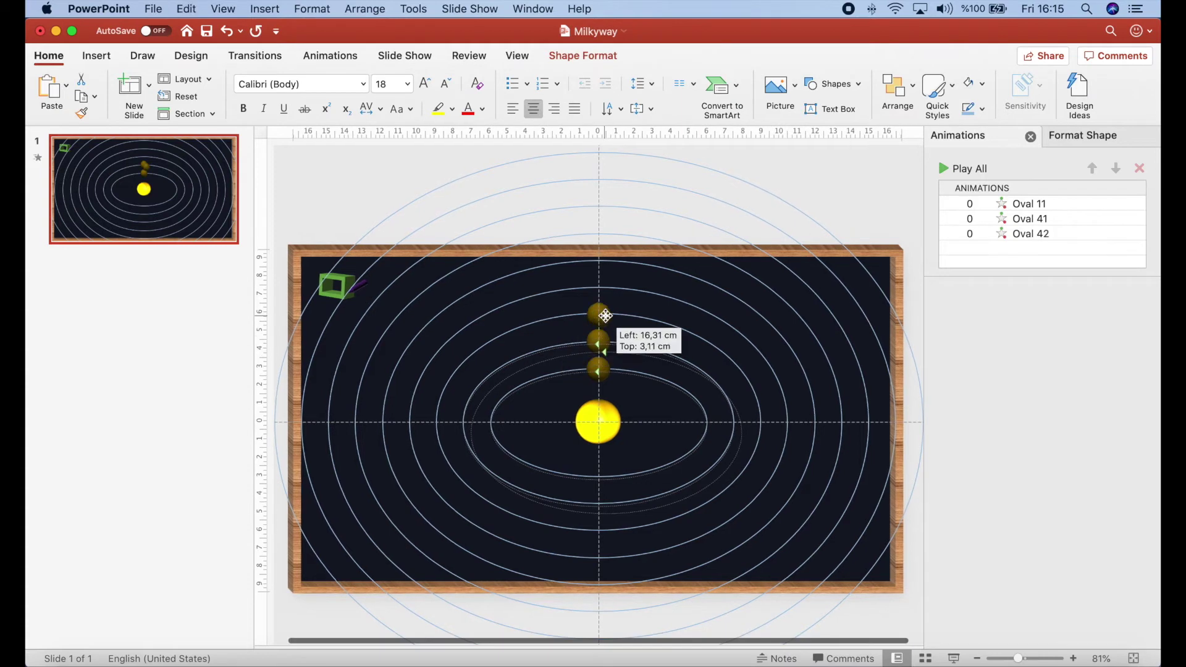
pyautogui.click(638, 488)
pyautogui.moveTo(635, 485); pyautogui.dragTo(710, 525)
pyautogui.press('super+z')
pyautogui.press('super+d')
pyautogui.moveTo(633, 316); pyautogui.dragTo(637, 313)
pyautogui.click(651, 492)
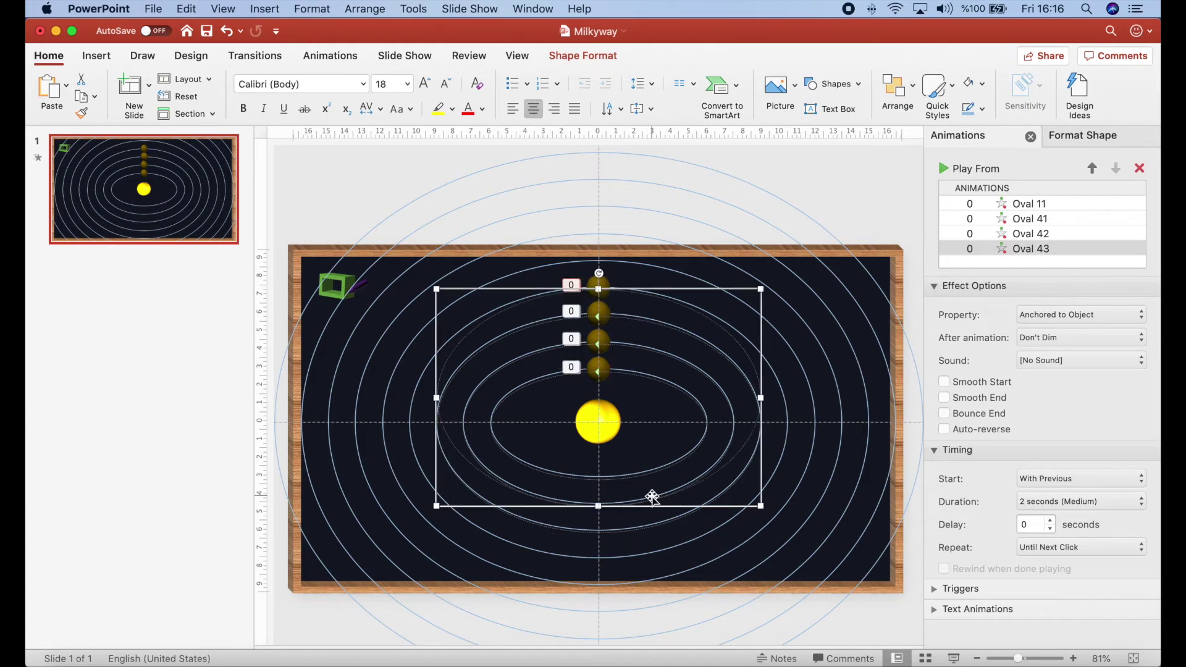
pyautogui.moveTo(599, 562); pyautogui.dragTo(599, 561)
pyautogui.moveTo(780, 423); pyautogui.dragTo(789, 421)
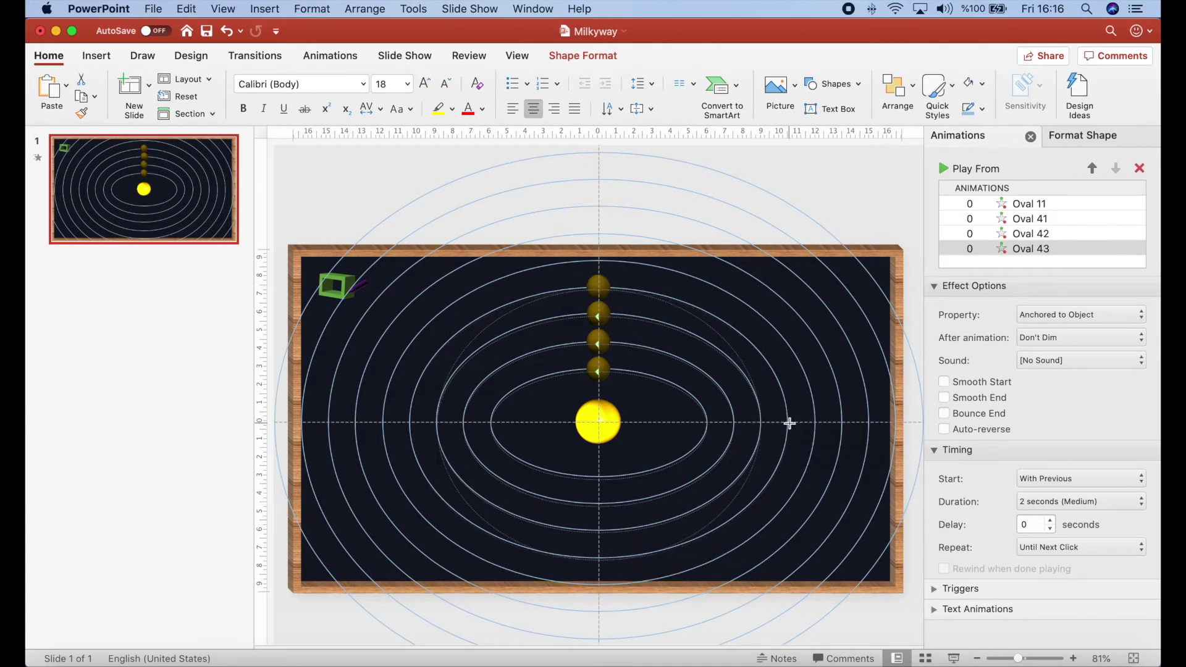
# Step: Stretch the newest planet's orbit path down and out to match its ellipse
pyautogui.click(598, 286)
pyautogui.press('super+d')
pyautogui.press('super+d')
pyautogui.press('super+z')
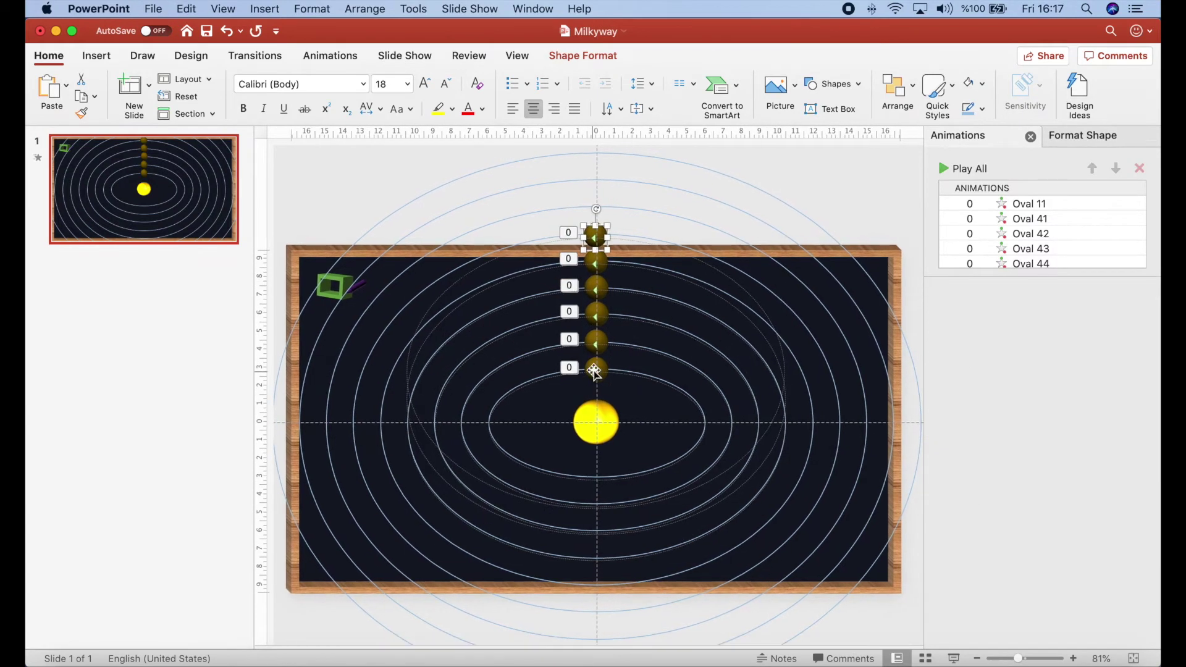
pyautogui.click(612, 261)
pyautogui.moveTo(596, 540); pyautogui.dragTo(596, 587)
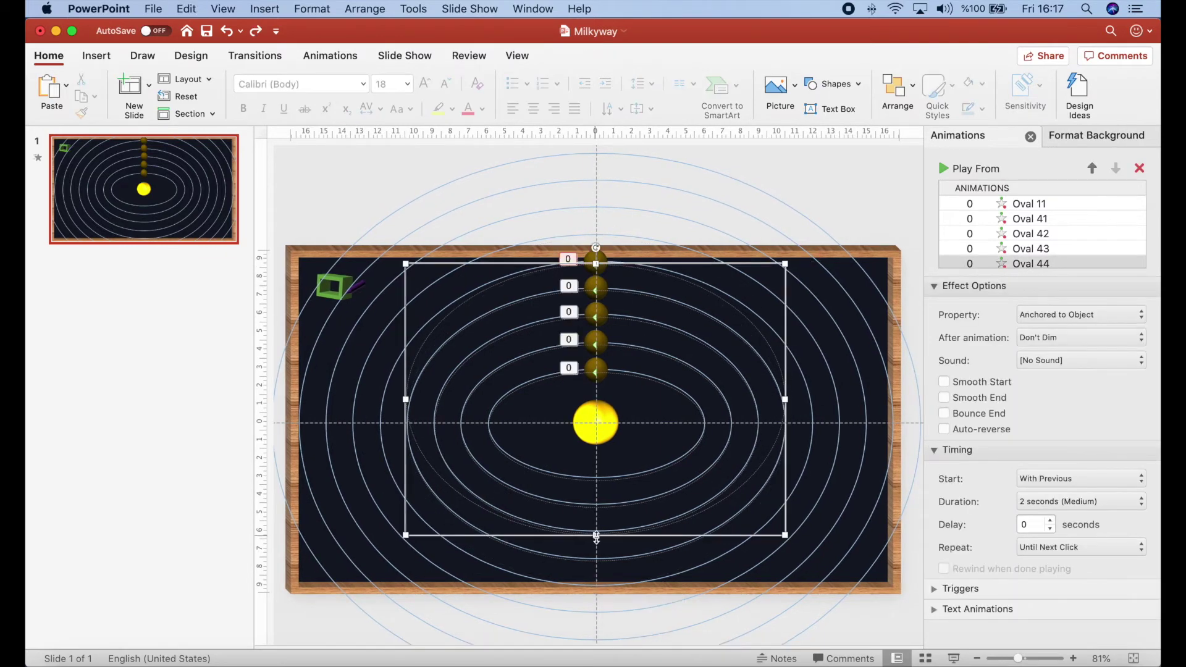
pyautogui.moveTo(787, 424); pyautogui.dragTo(812, 424)
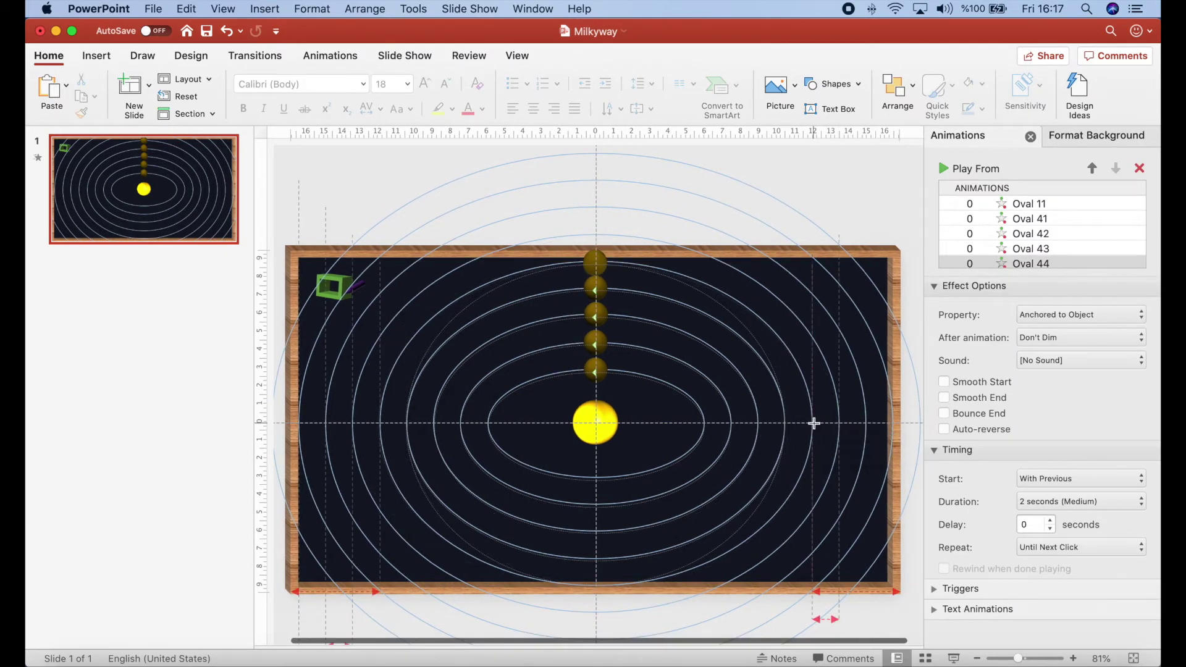
# Step: Add another planet copy and enlarge its orbit path to the next ellipse
pyautogui.click(630, 426)
pyautogui.click(596, 259)
pyautogui.press('super+d')
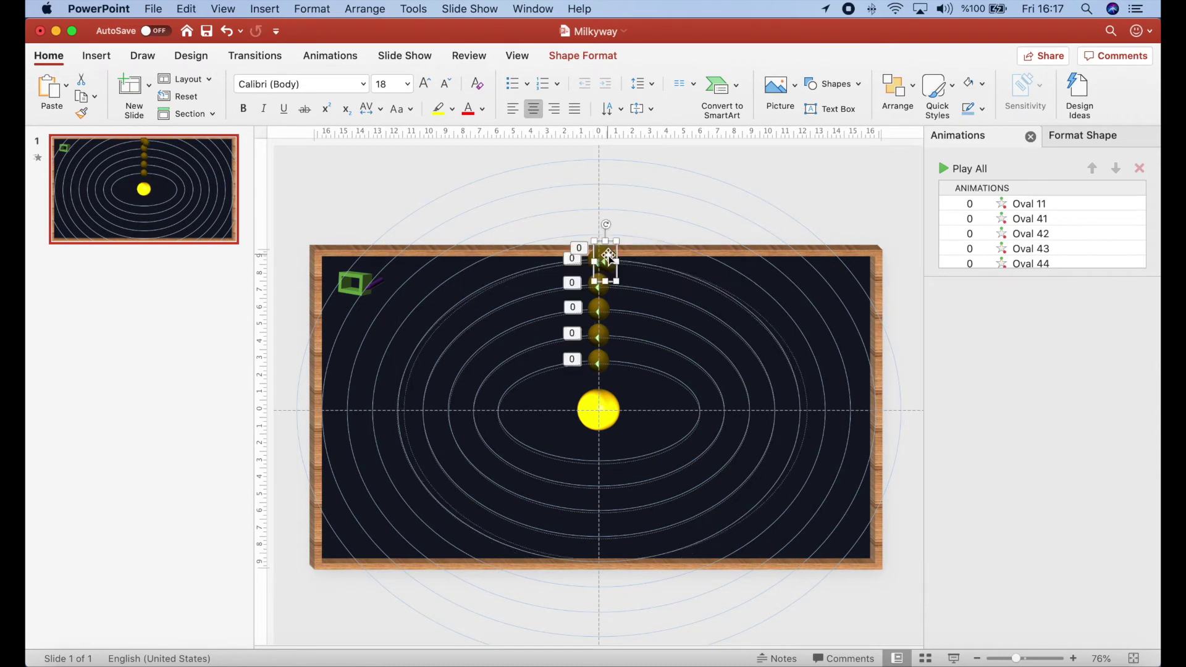
pyautogui.moveTo(606, 270); pyautogui.dragTo(602, 233)
pyautogui.press('super+z')
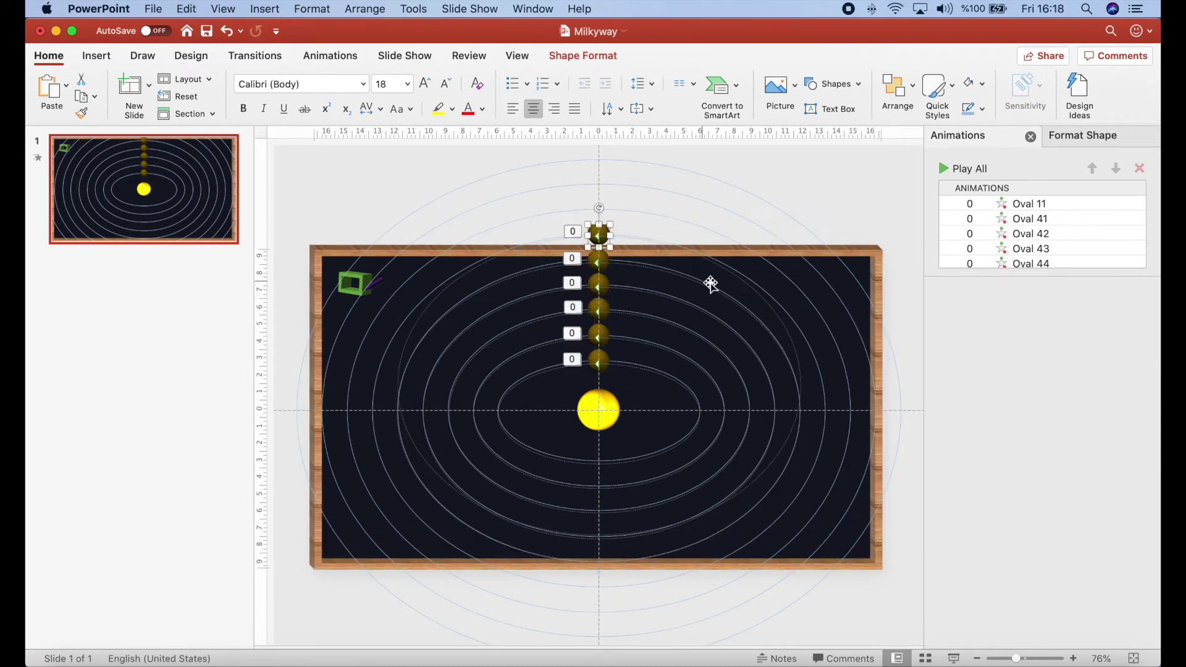
pyautogui.click(604, 538)
pyautogui.moveTo(603, 537); pyautogui.dragTo(598, 584)
pyautogui.moveTo(802, 410); pyautogui.dragTo(825, 409)
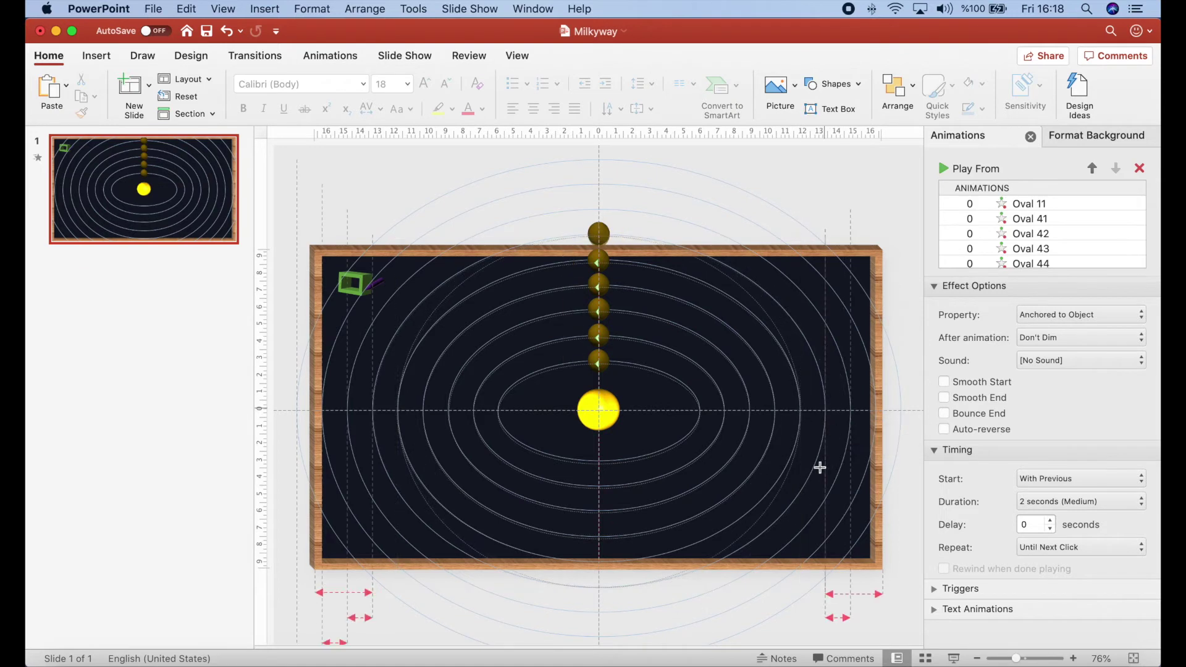
# Step: Copy the top planet up two more orbits and resize the newest orbit paths
pyautogui.click(608, 236)
pyautogui.moveTo(599, 236); pyautogui.dragTo(599, 209)
pyautogui.click(598, 614)
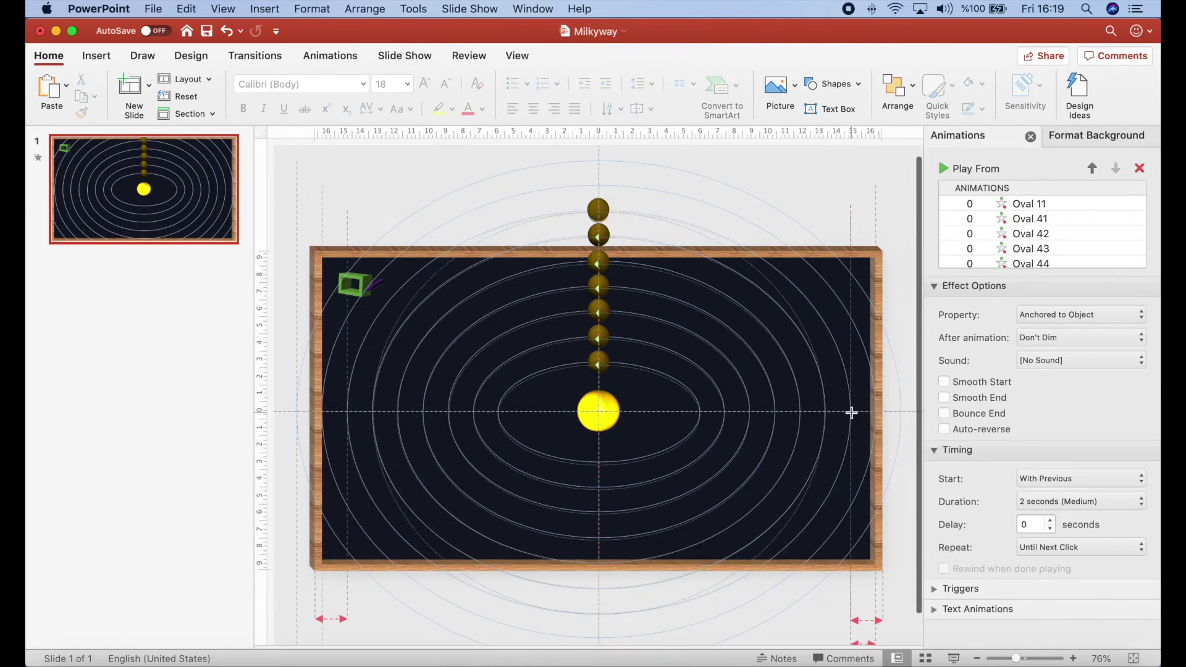
pyautogui.scroll(2, 662, 455)
pyautogui.click(595, 213)
pyautogui.moveTo(603, 213); pyautogui.dragTo(602, 184)
pyautogui.click(622, 602)
pyautogui.scroll(-1, 622, 602)
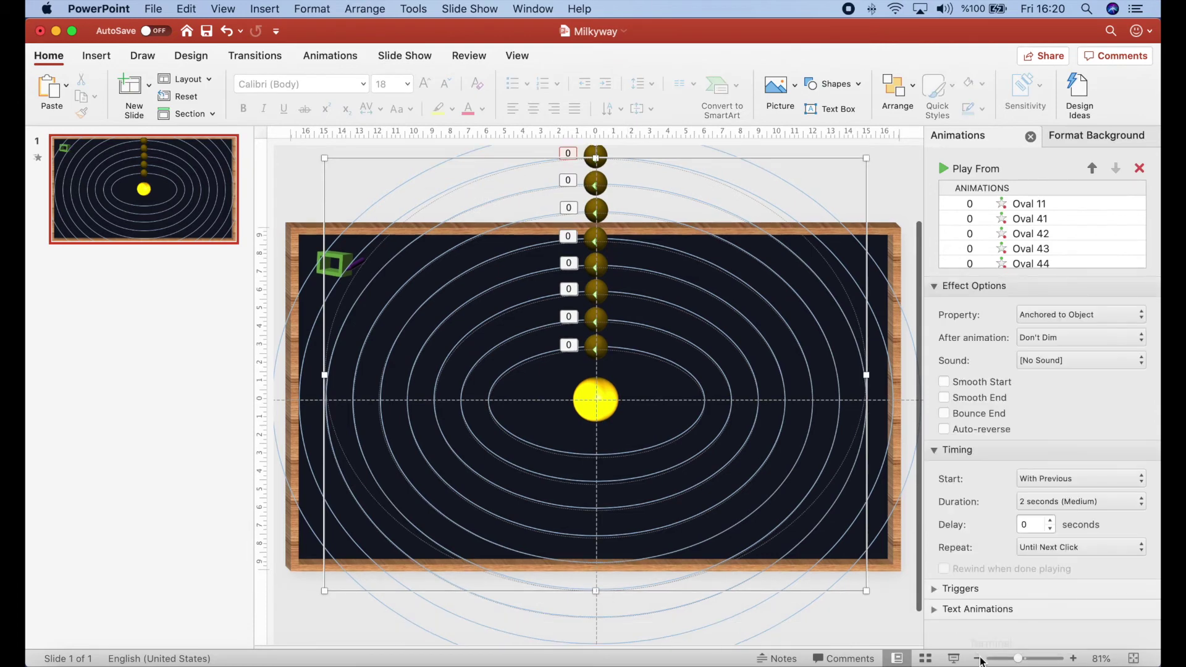
pyautogui.click(595, 582)
pyautogui.scroll(-1, 595, 583)
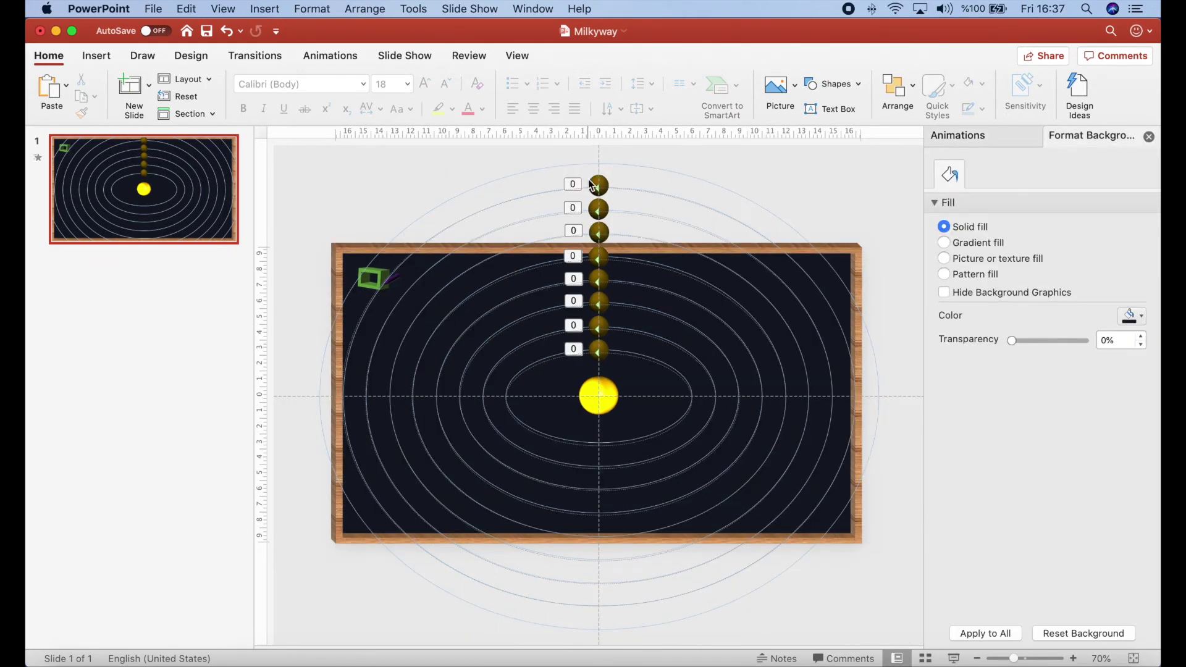
# Step: Paste a final planet above the stack and stretch the outermost orbit path to 30 cm tall
pyautogui.click(593, 179)
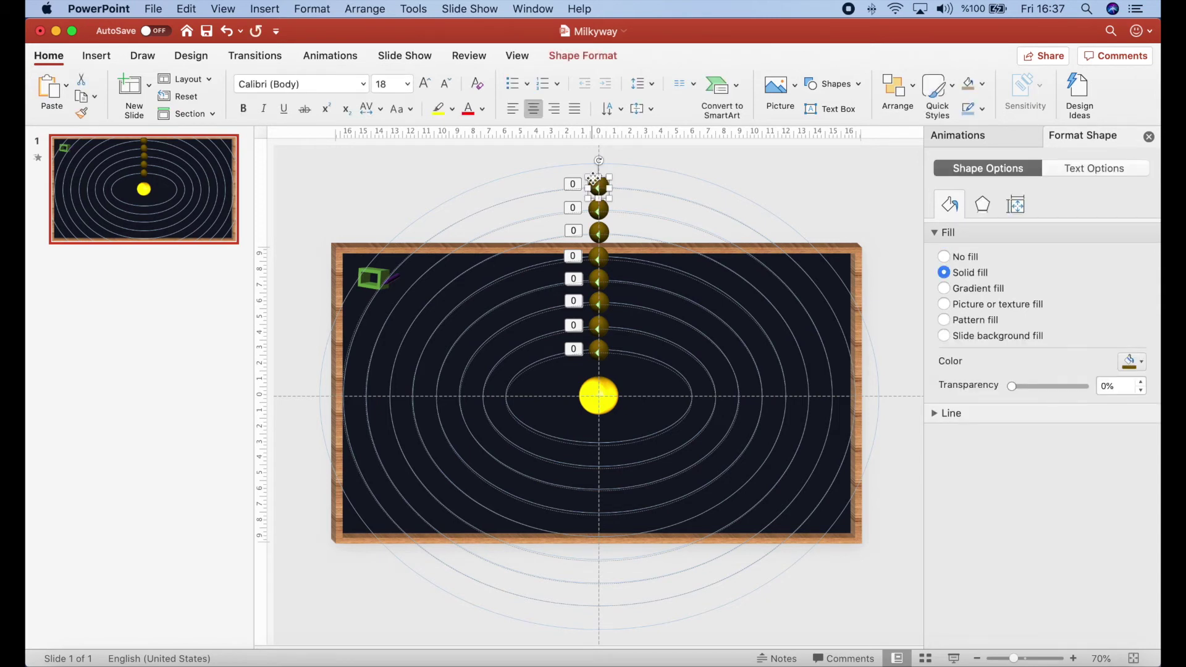
pyautogui.press('super+c')
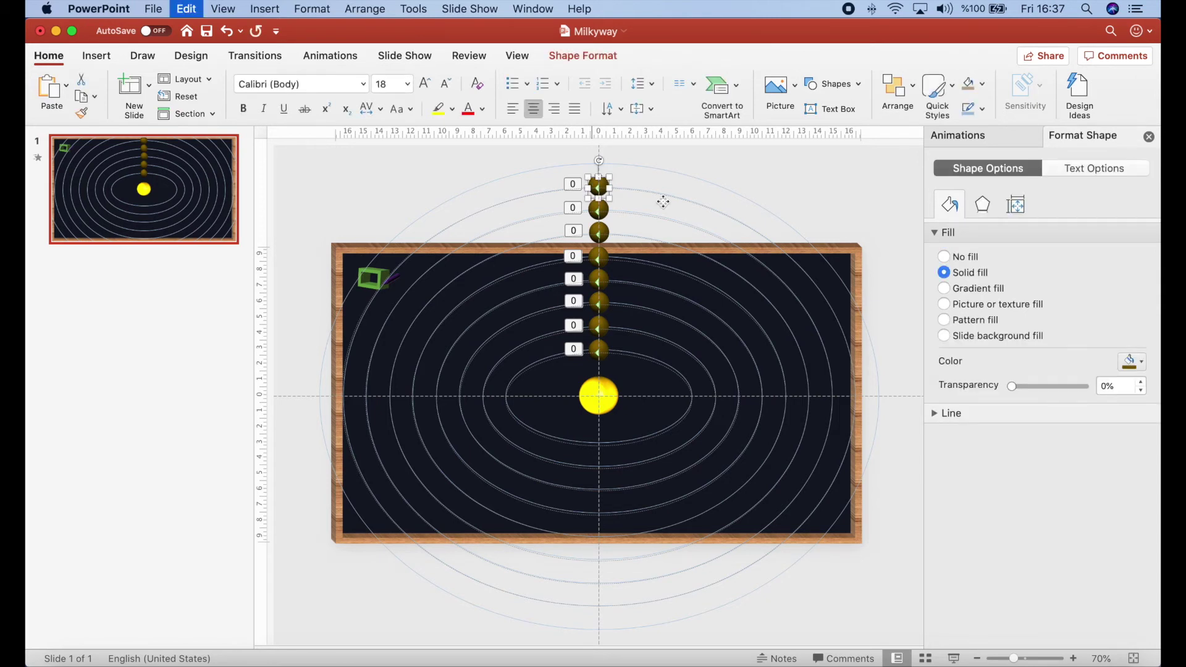
pyautogui.press('super+v')
pyautogui.press('Up')
pyautogui.press('Up')
pyautogui.press('Up')
pyautogui.press('Up')
pyautogui.press('Up')
pyautogui.press('Up')
pyautogui.press('Up')
pyautogui.press('Up')
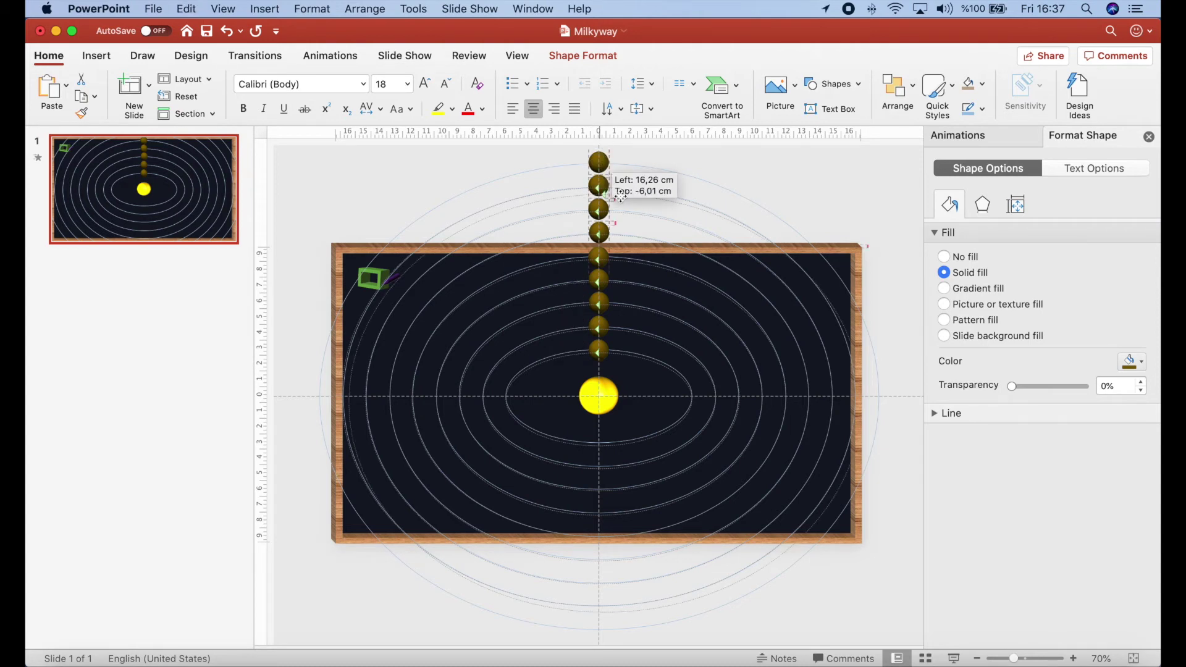
pyautogui.click(664, 533)
pyautogui.moveTo(598, 583); pyautogui.dragTo(598, 630)
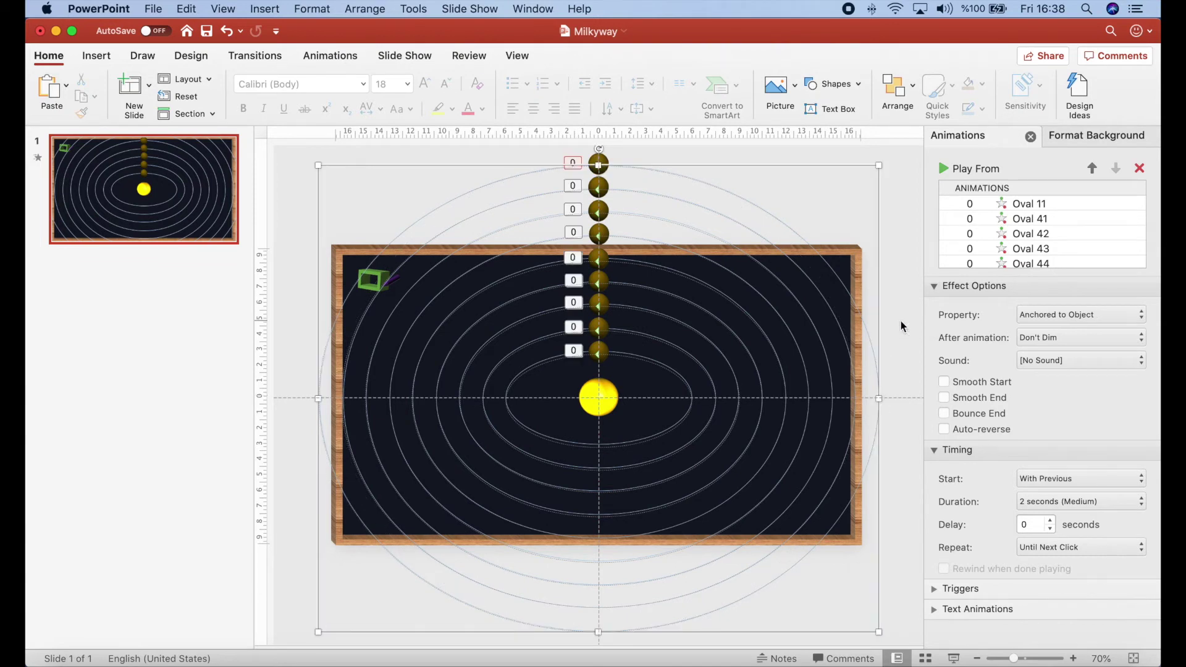
pyautogui.click(870, 329)
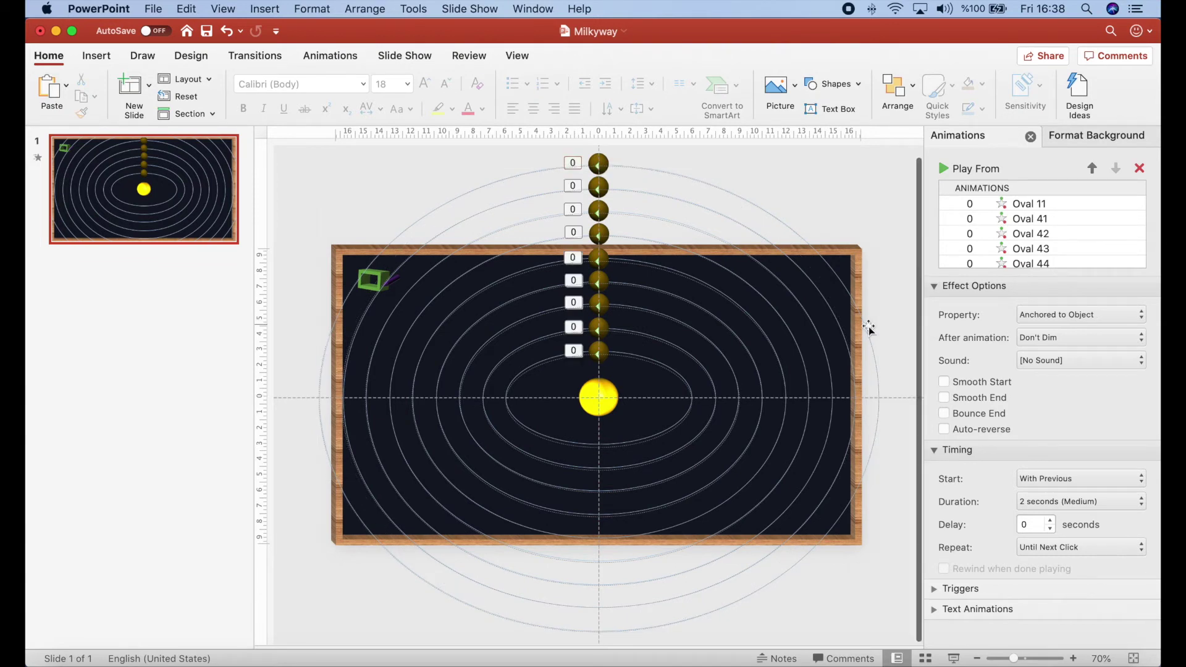
pyautogui.press('super+shift+Return')
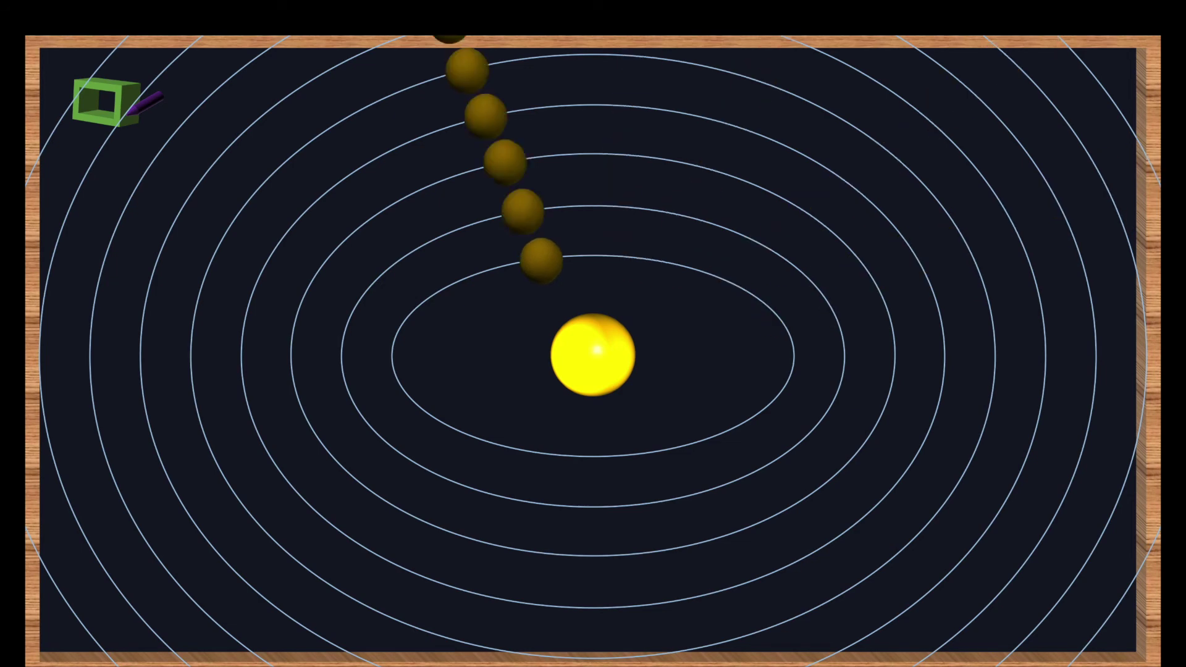
pyautogui.press('Escape')
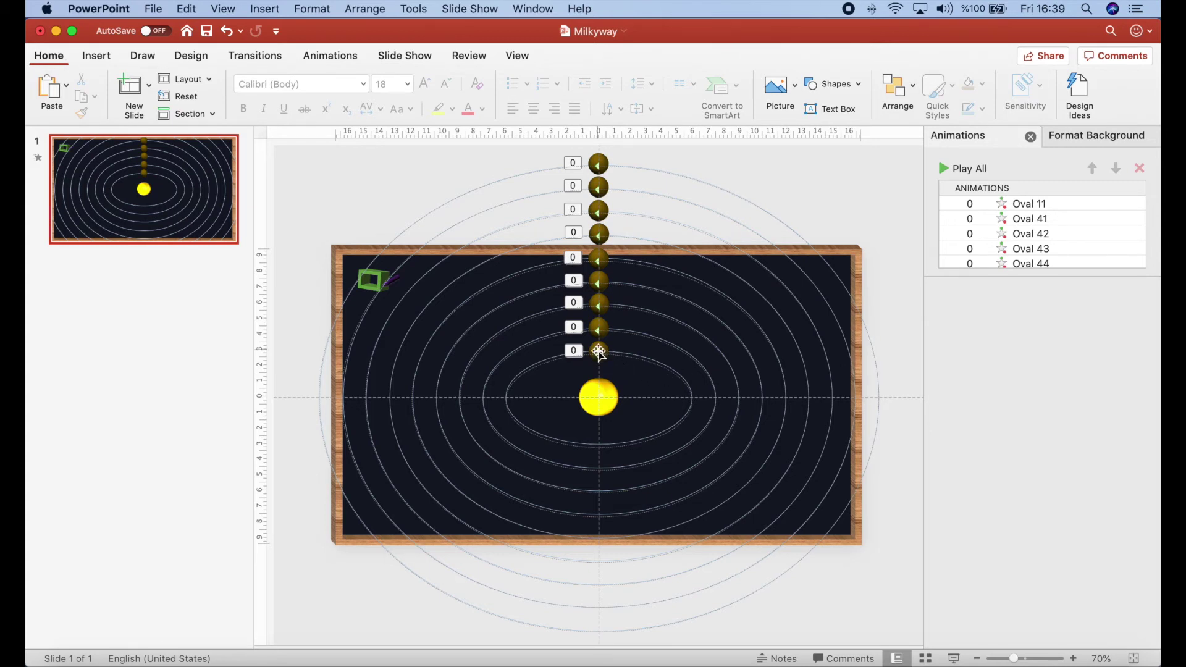
# Step: Fill the innermost planet gold, the second orange and the third blue-grey
pyautogui.click(599, 352)
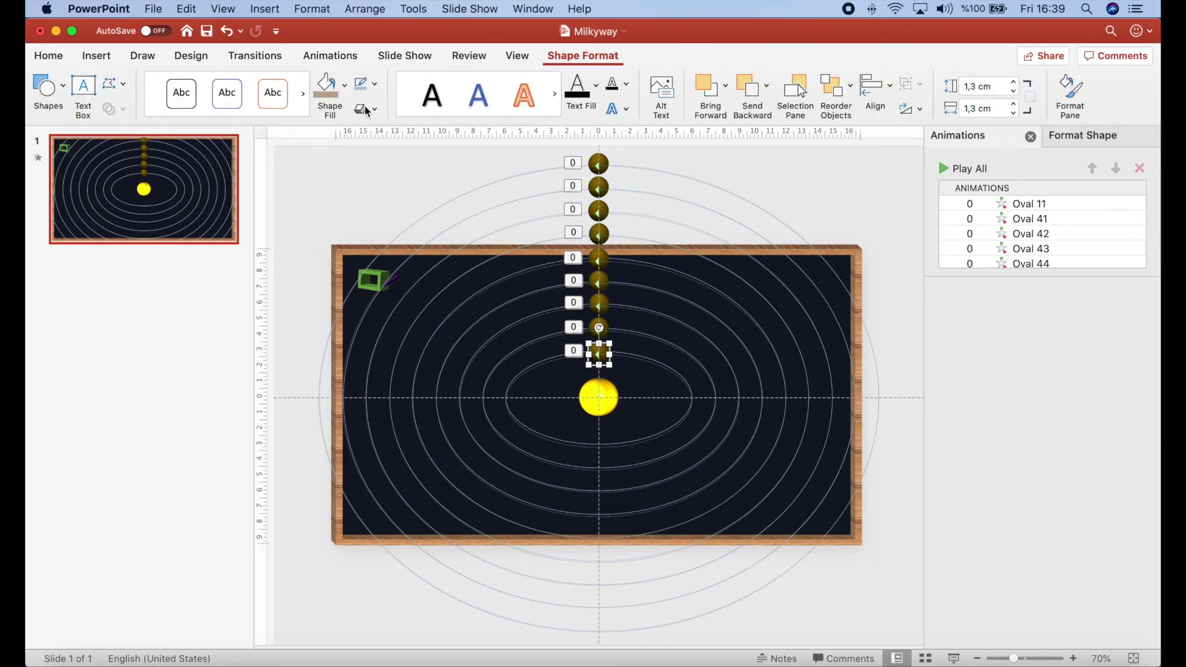
pyautogui.click(344, 86)
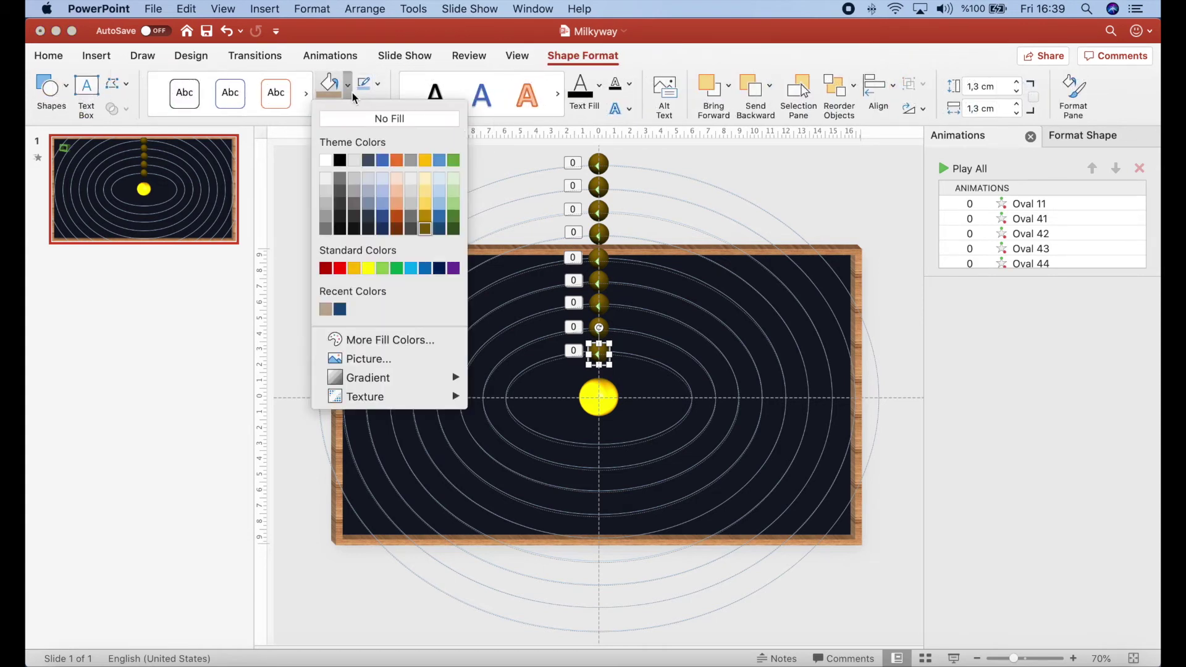
pyautogui.click(424, 161)
pyautogui.click(605, 331)
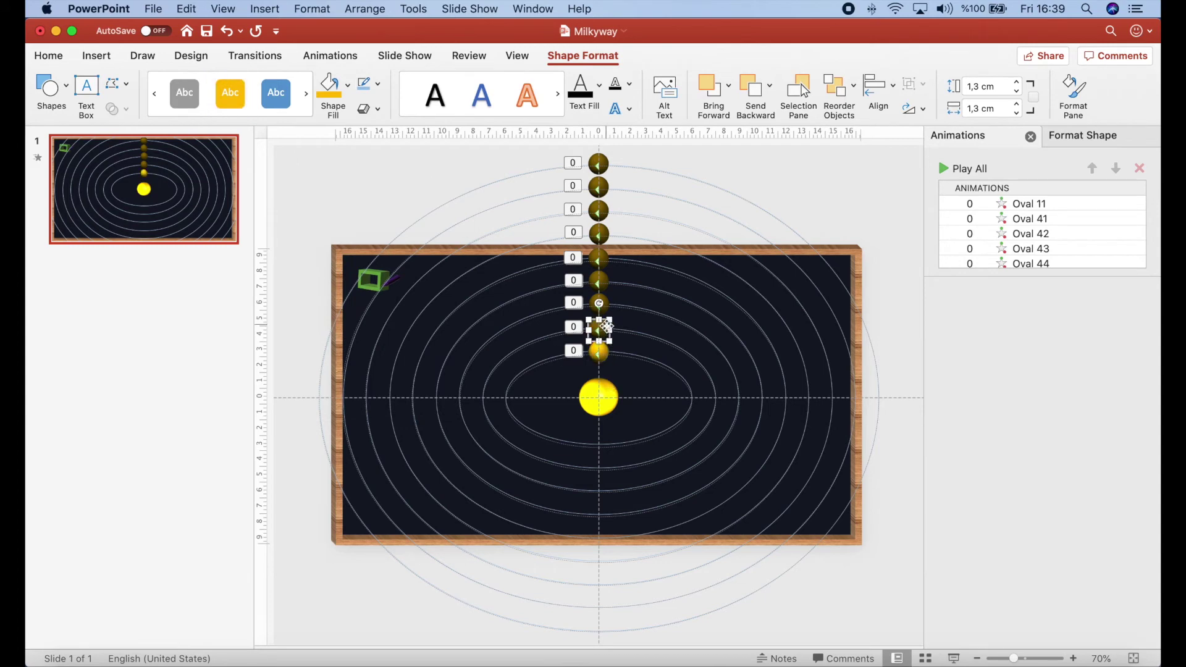
pyautogui.click(347, 86)
pyautogui.click(404, 224)
pyautogui.press('Escape')
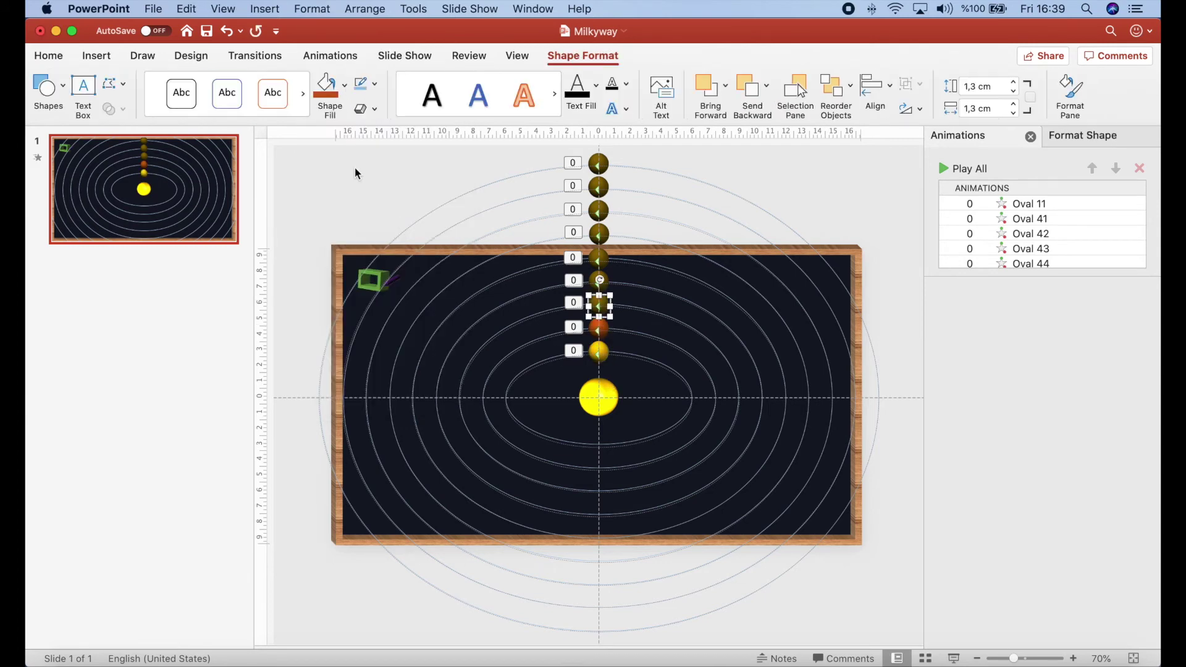
pyautogui.click(345, 86)
pyautogui.click(355, 162)
pyautogui.press('Escape')
# Step: Give the fourth, fifth and sixth planets from the sun tan fills
pyautogui.click(599, 282)
pyautogui.click(345, 87)
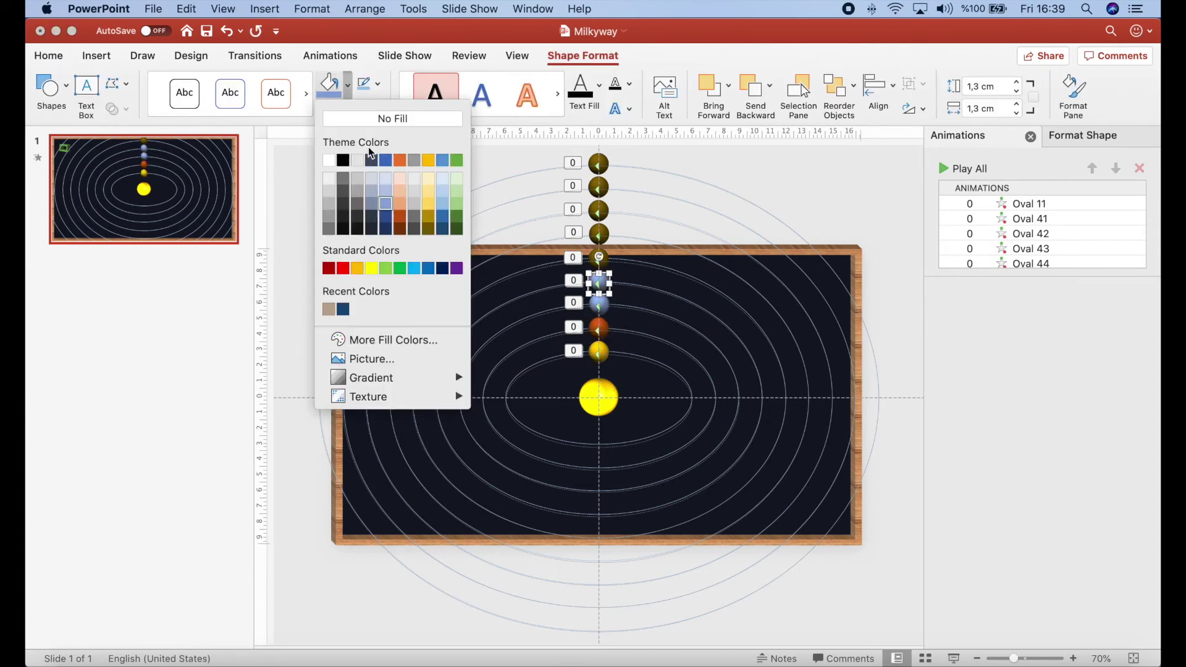
pyautogui.click(400, 216)
pyautogui.press('Escape')
pyautogui.click(613, 257)
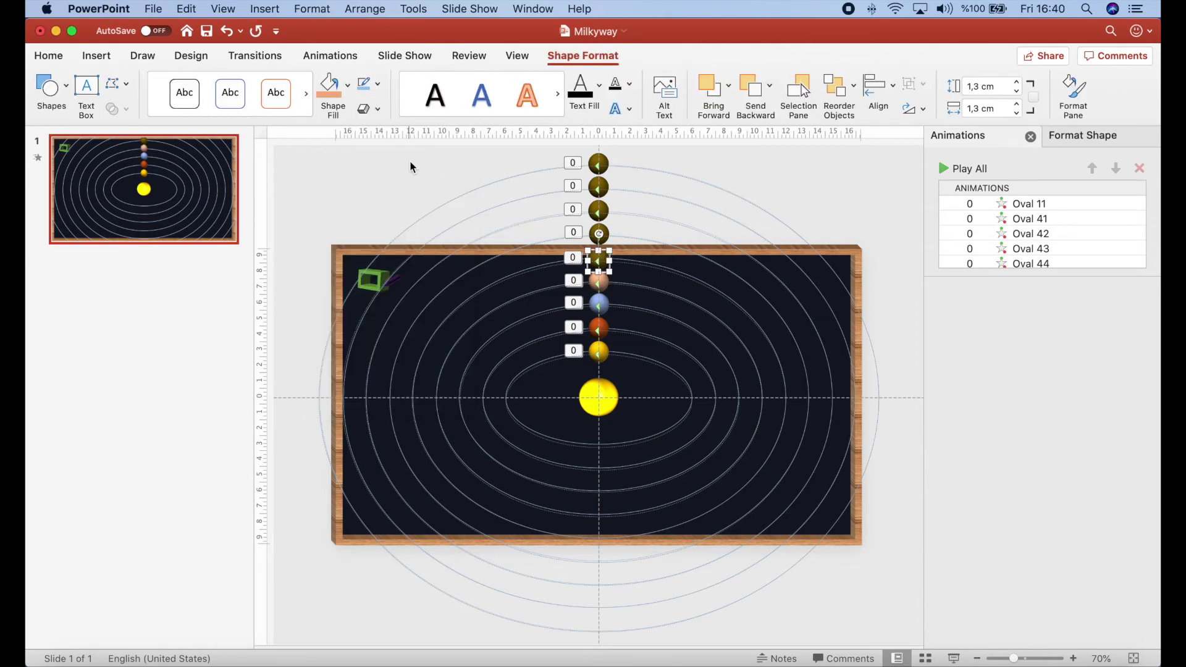
pyautogui.click(345, 87)
pyautogui.click(402, 192)
pyautogui.press('Escape')
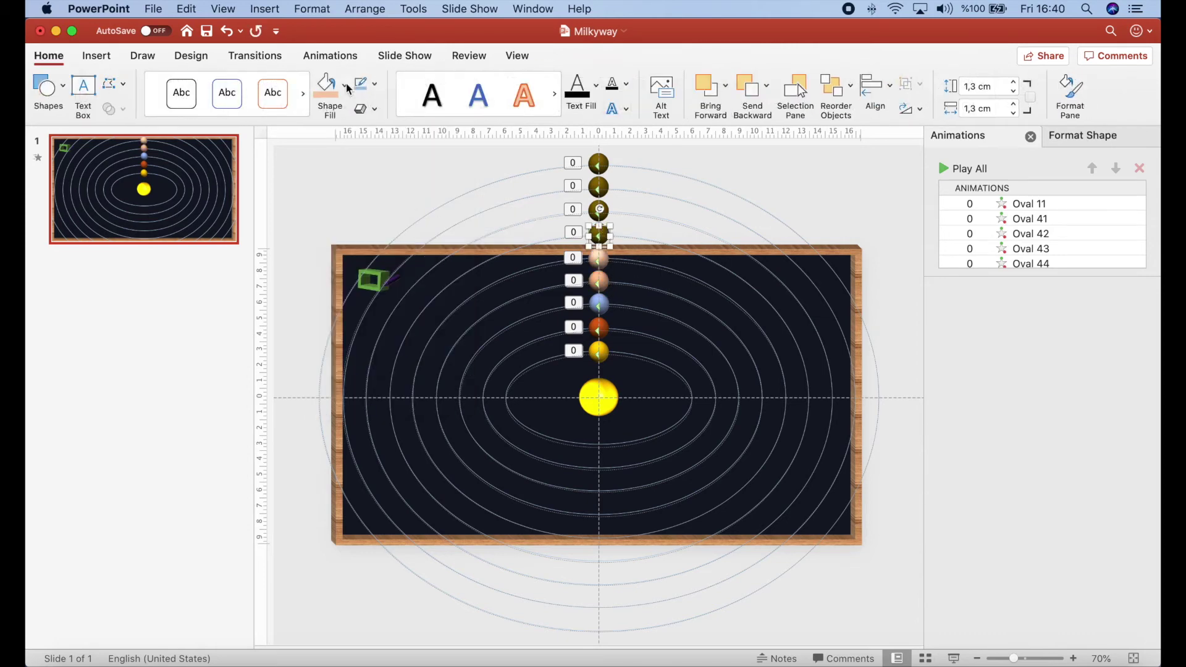
pyautogui.click(606, 232)
pyautogui.click(346, 87)
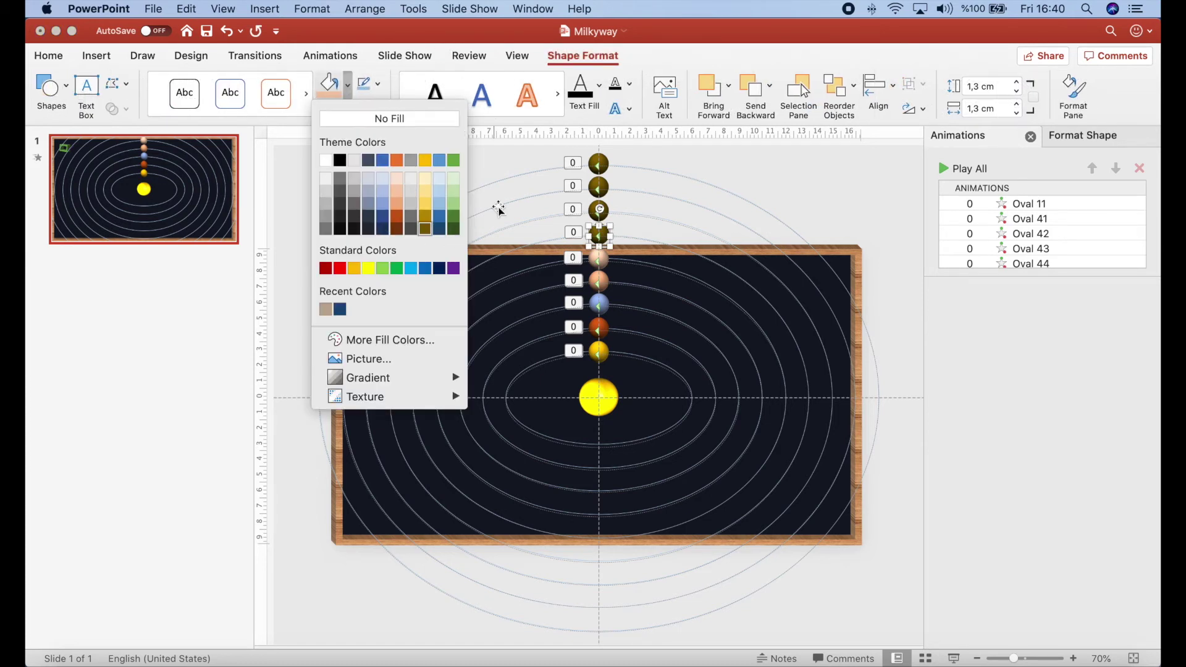
pyautogui.click(325, 310)
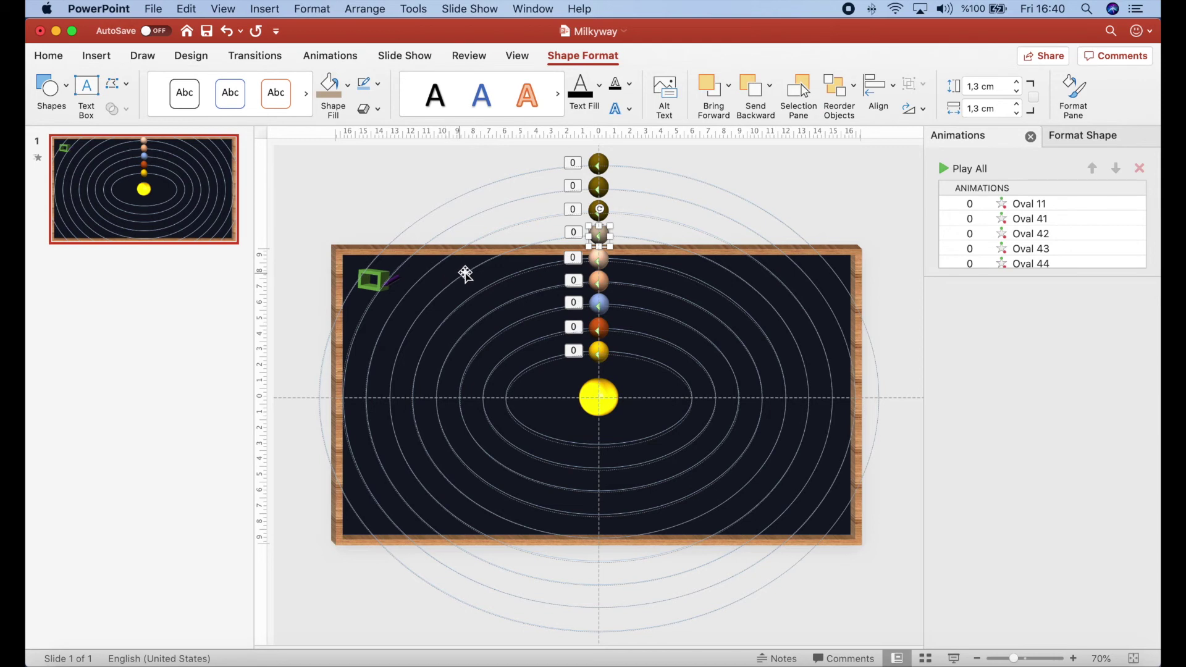
# Step: Fill the third planet from the top blue-grey, the second dark blue and the top dark gold
pyautogui.click(604, 208)
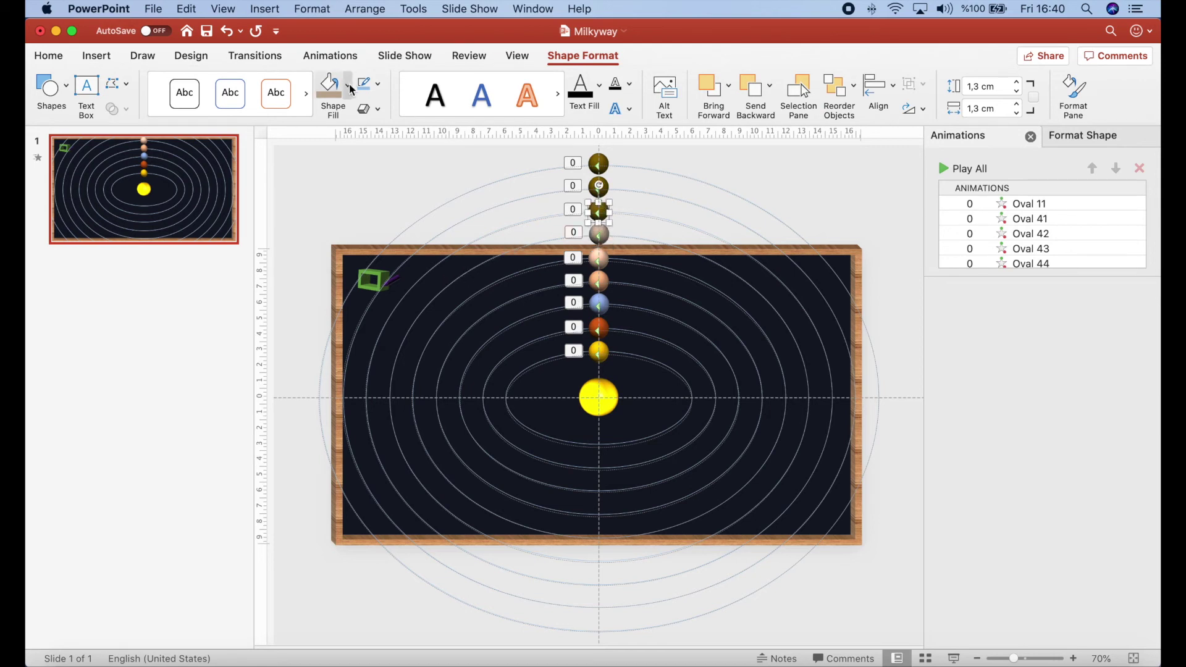
pyautogui.click(348, 85)
pyautogui.click(384, 205)
pyautogui.hotkey('shift', 'Tab')
pyautogui.click(348, 84)
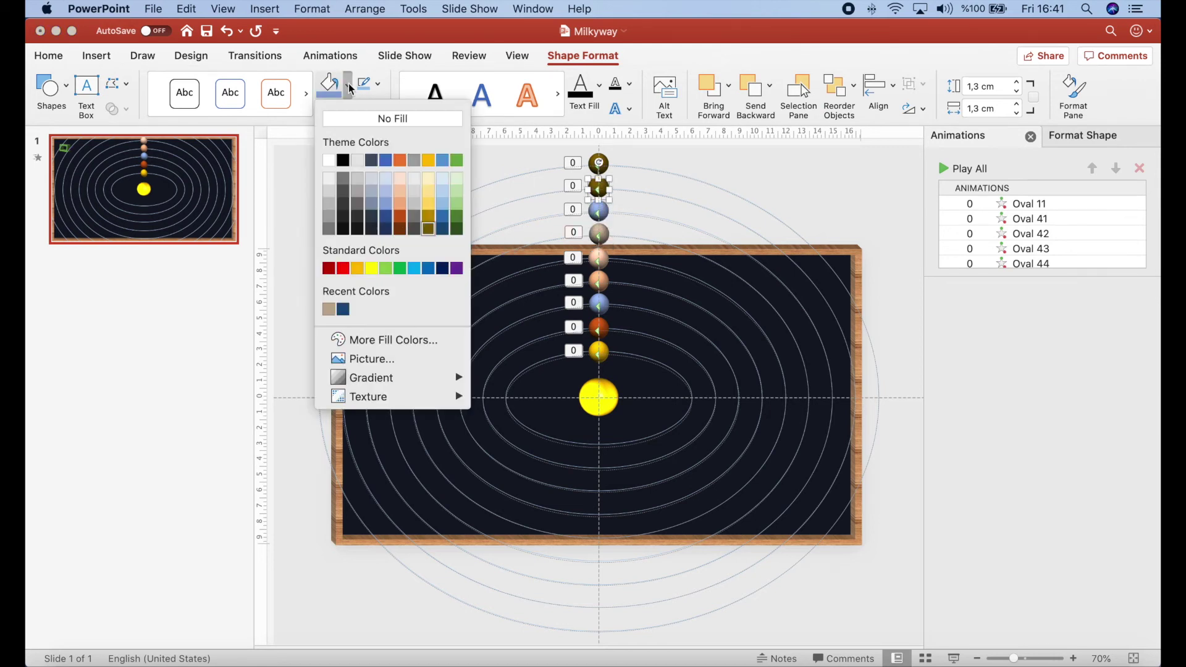
pyautogui.click(385, 221)
pyautogui.click(602, 164)
pyautogui.click(348, 85)
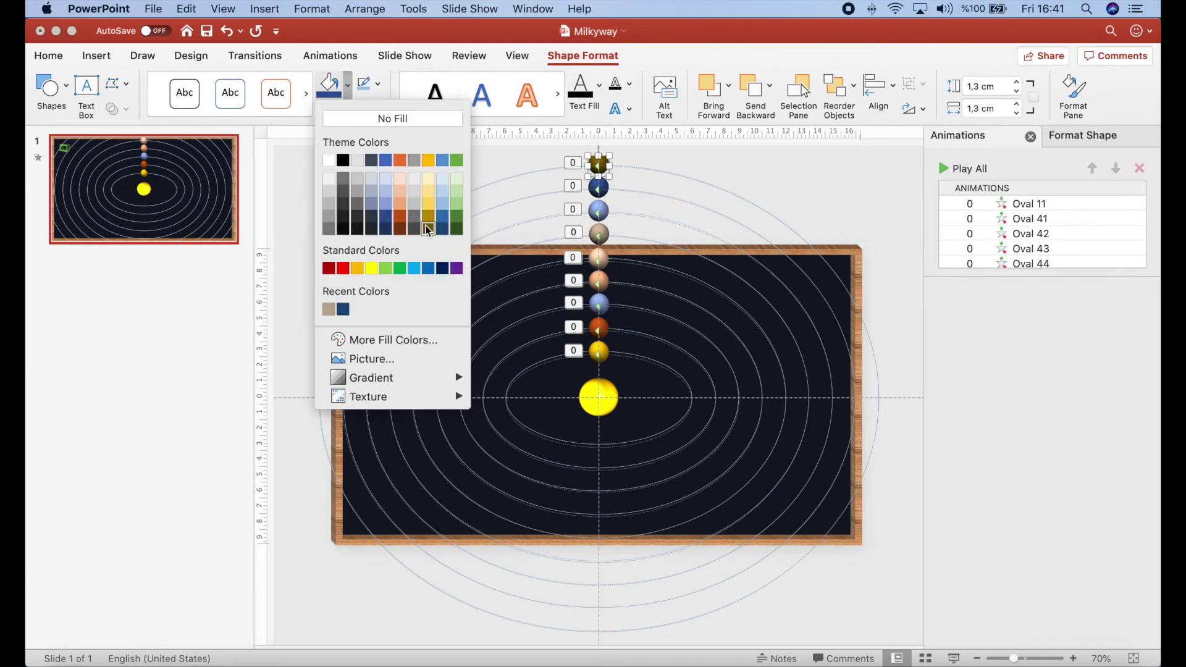
pyautogui.click(432, 230)
pyautogui.click(831, 194)
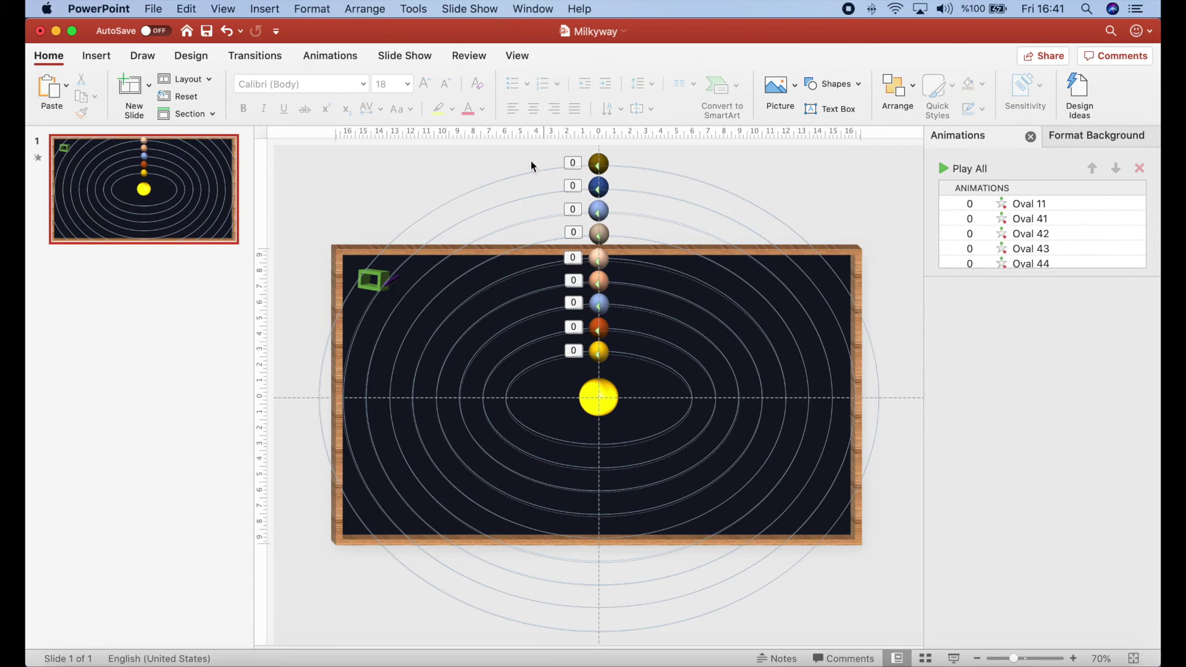
pyautogui.click(600, 350)
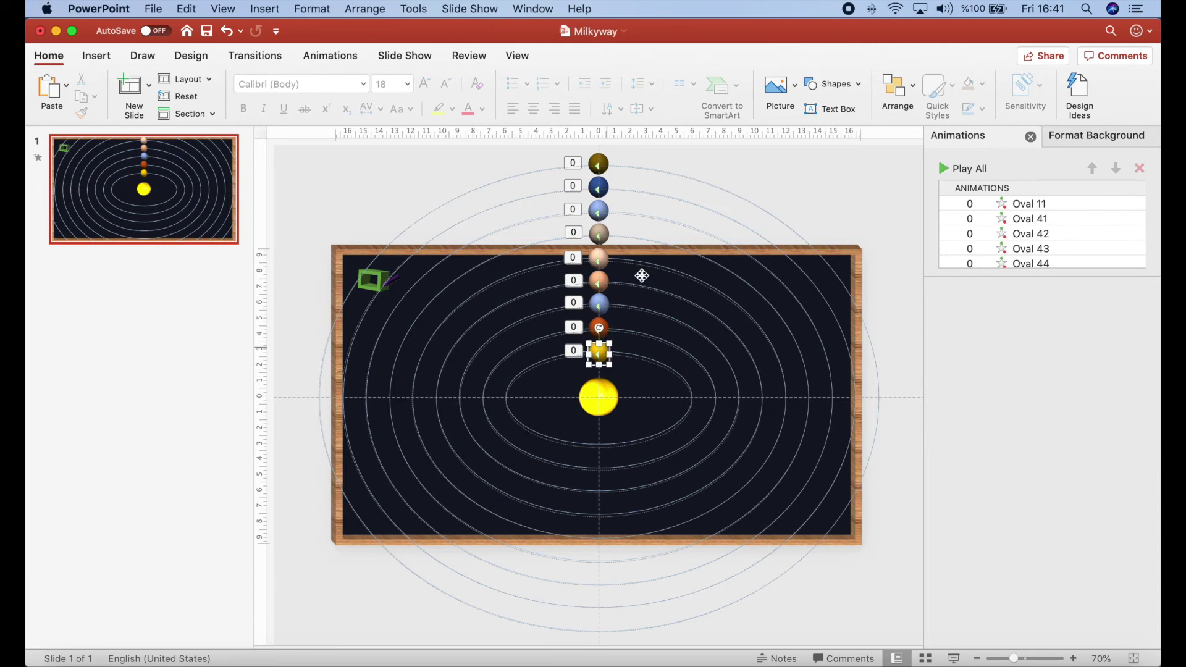
# Step: Inspect a planet's 3-D format settings in the Format Shape pane, then undo
pyautogui.click(590, 58)
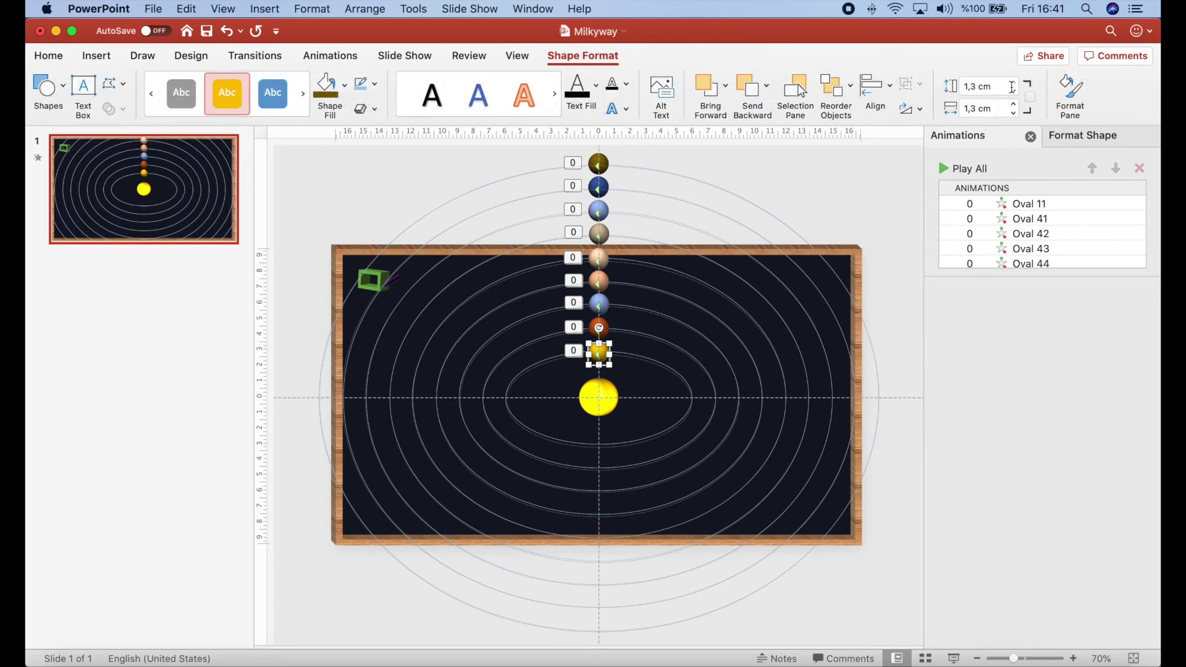
pyautogui.click(1079, 136)
pyautogui.click(982, 204)
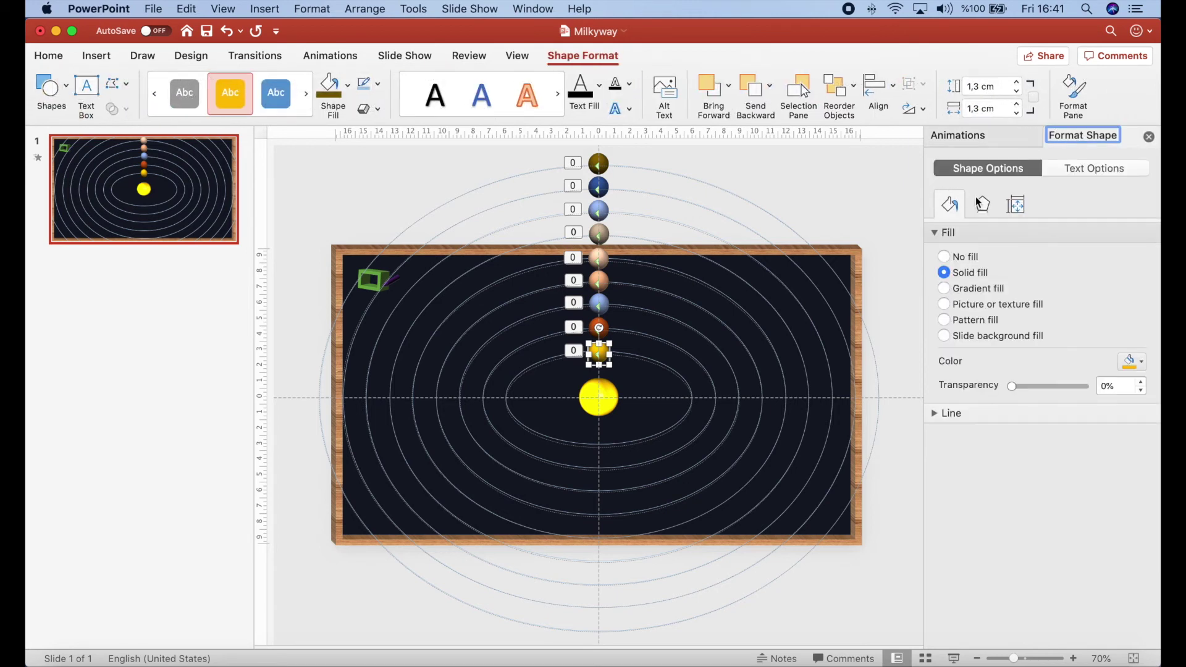
pyautogui.scroll(5, 987, 374)
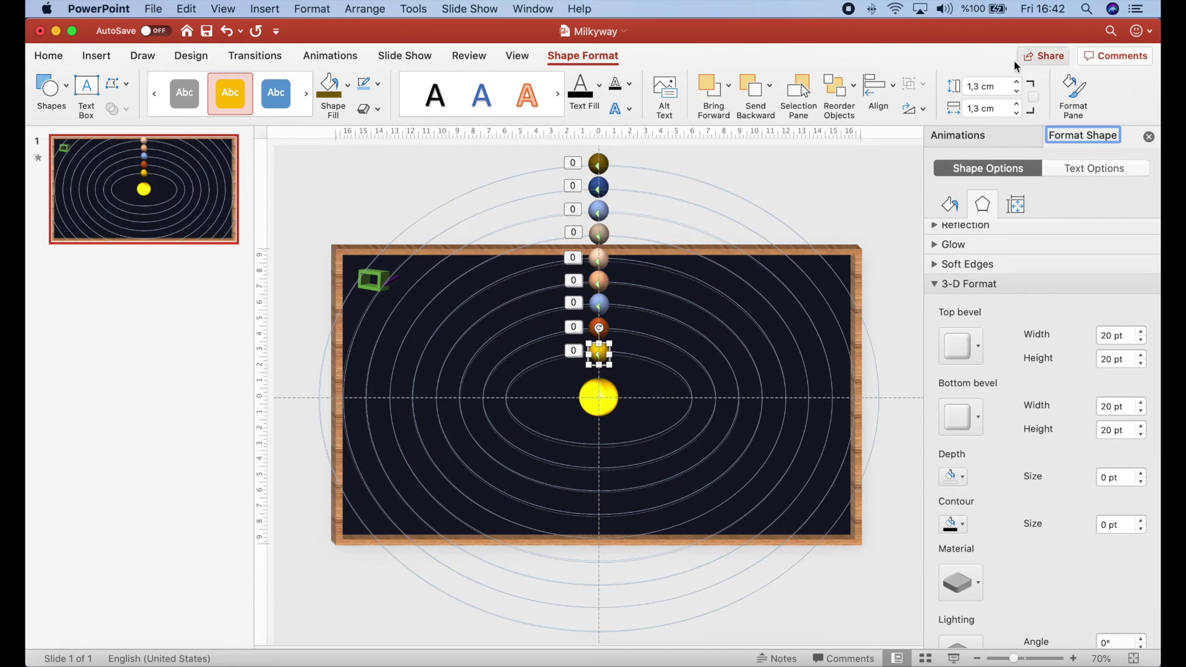
pyautogui.click(822, 166)
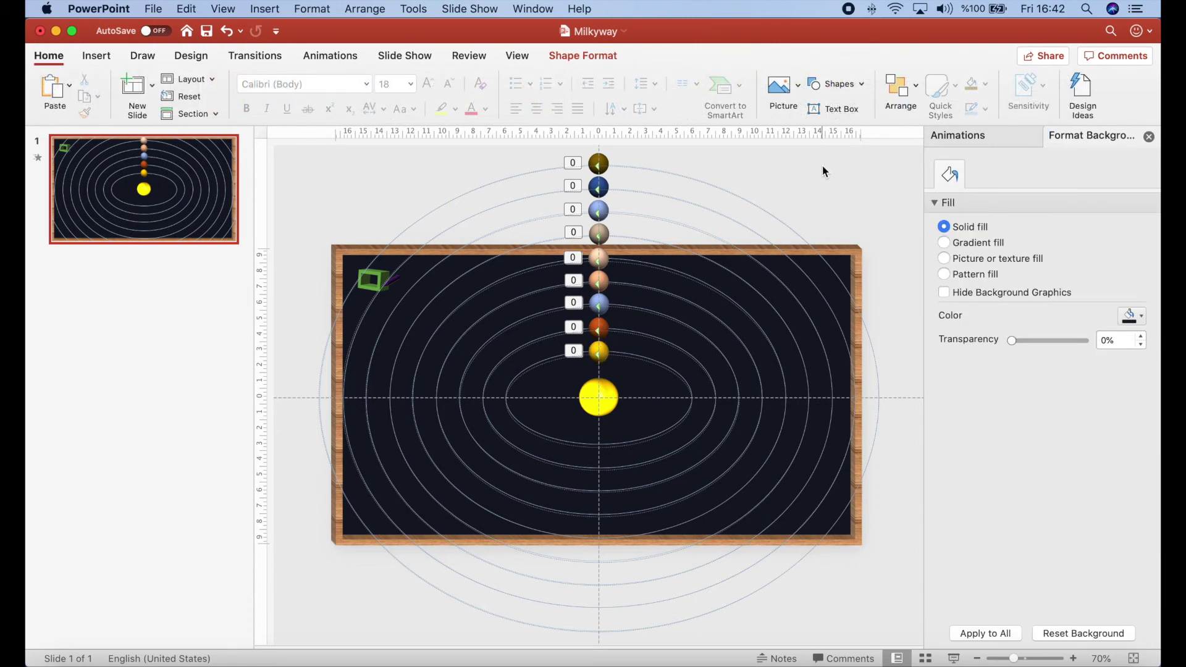
pyautogui.press('super+z')
pyautogui.press('super+z')
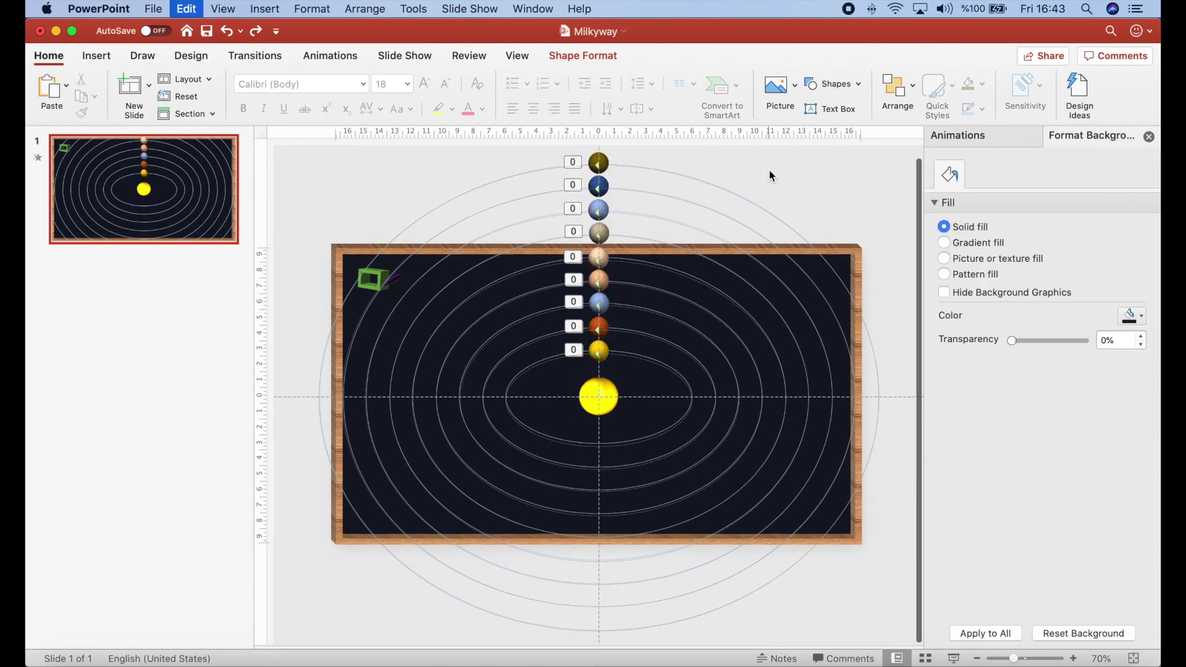
# Step: Select all and move the sun, planets and orbits down and to the right
pyautogui.press('super+a')
pyautogui.moveTo(635, 348); pyautogui.dragTo(679, 450)
pyautogui.click(736, 220)
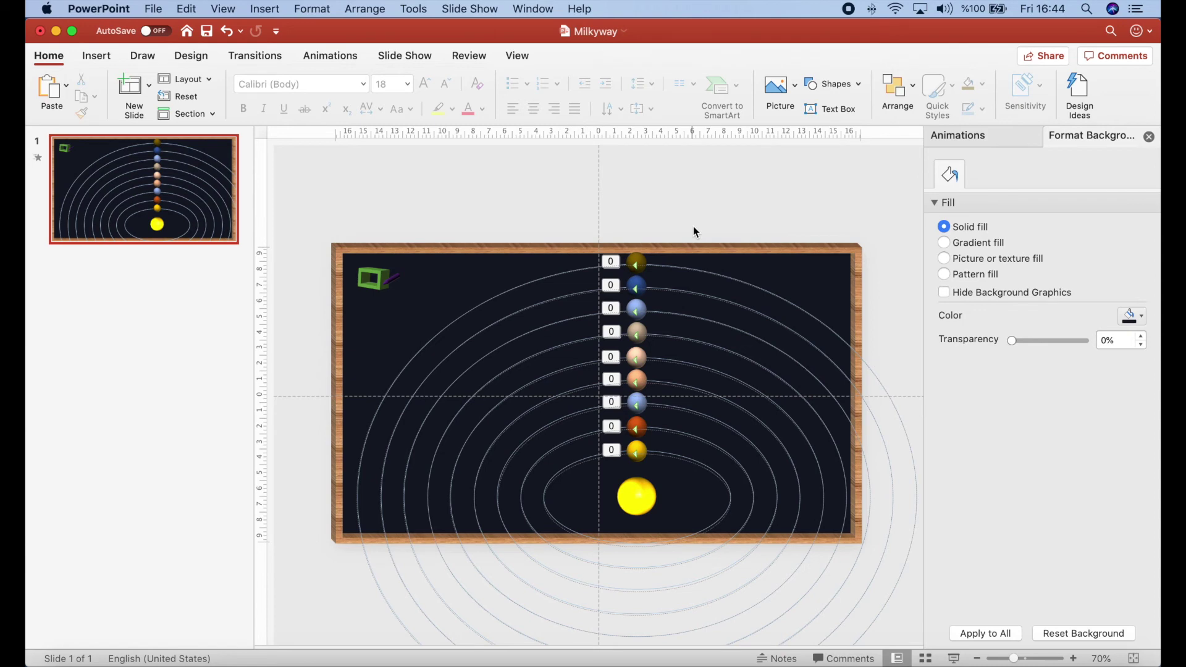
pyautogui.hotkey('ctrl', 'Right')
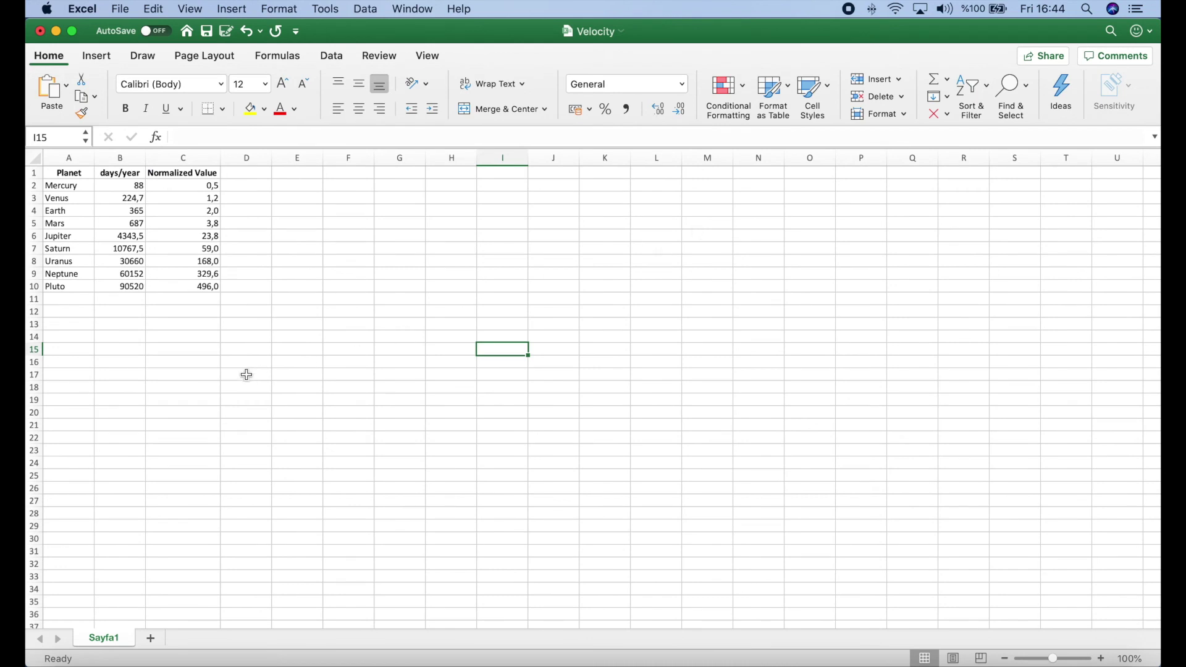
pyautogui.moveTo(71, 186); pyautogui.dragTo(66, 287)
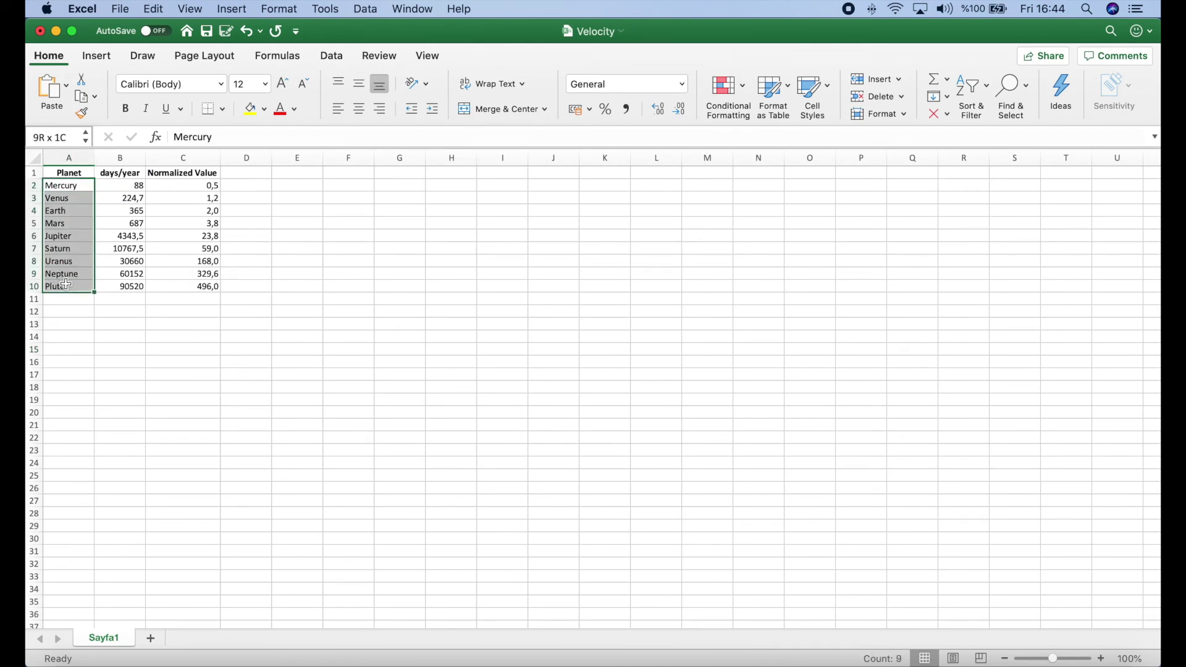
pyautogui.moveTo(135, 186); pyautogui.dragTo(127, 288)
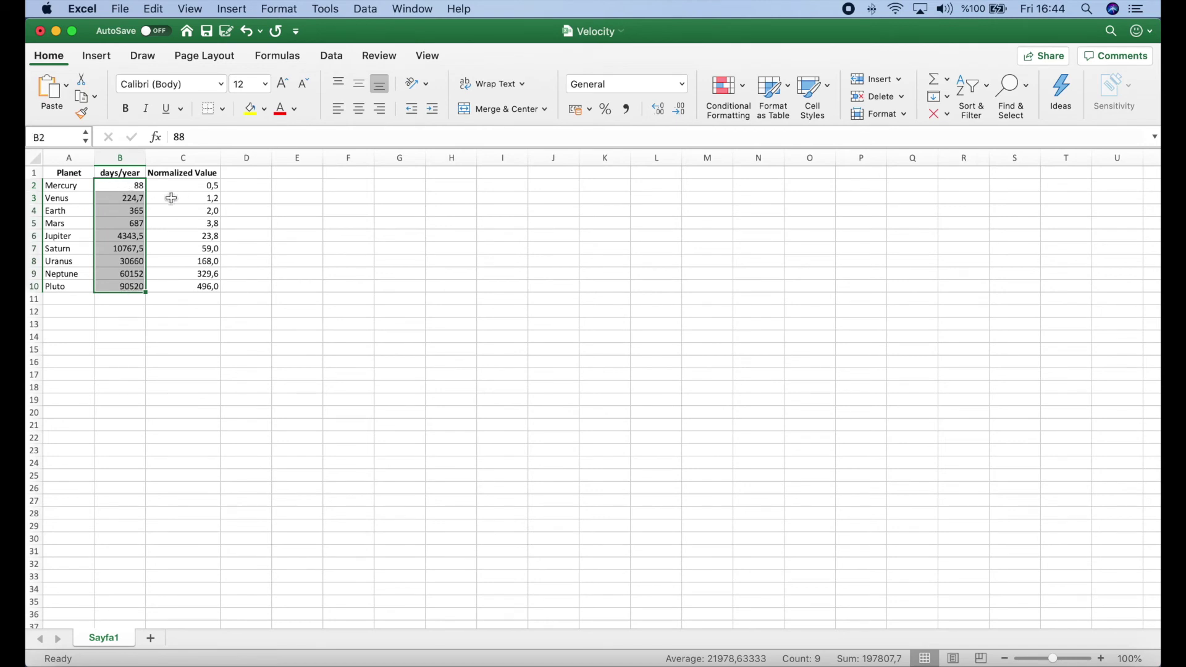
pyautogui.moveTo(175, 186); pyautogui.dragTo(180, 286)
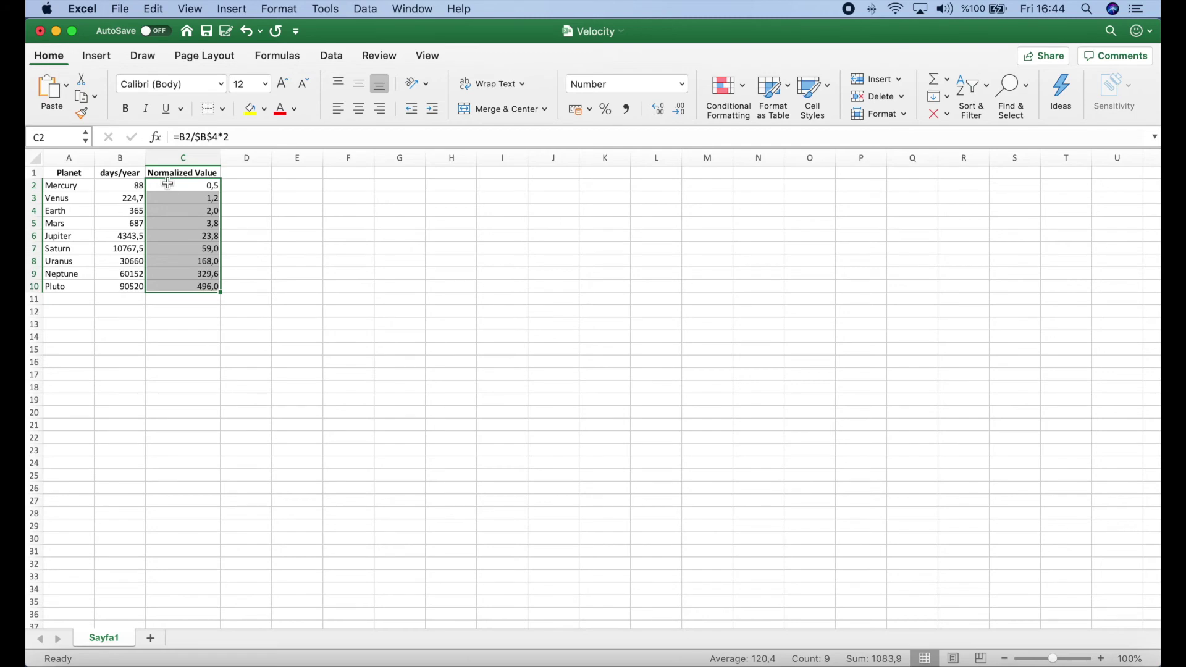
pyautogui.hotkey('ctrl', 'Left')
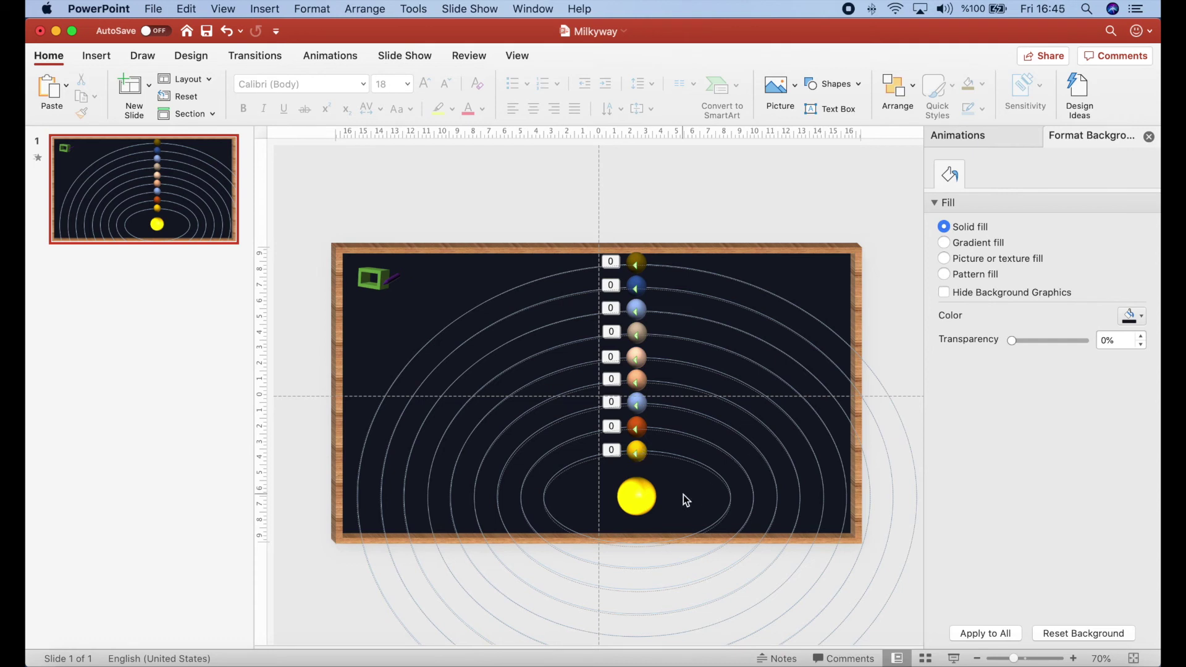
# Step: Set the outermost planet's orbit animation (Oval 51) duration to 496 seconds in Effect Options
pyautogui.click(637, 263)
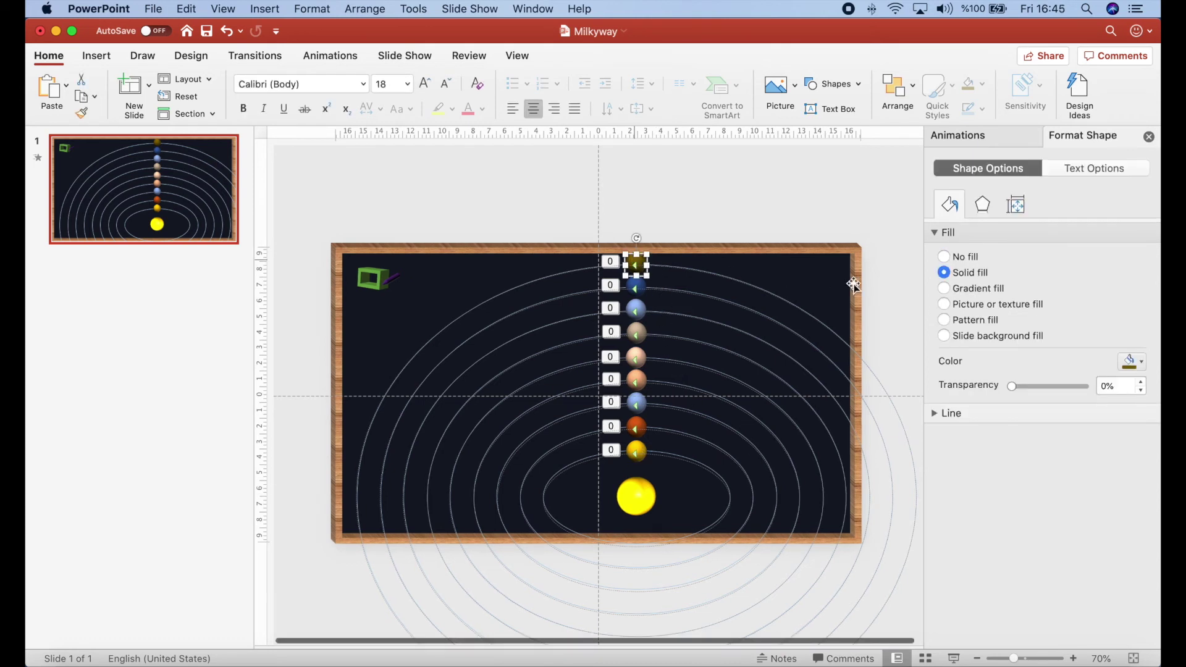
pyautogui.click(978, 136)
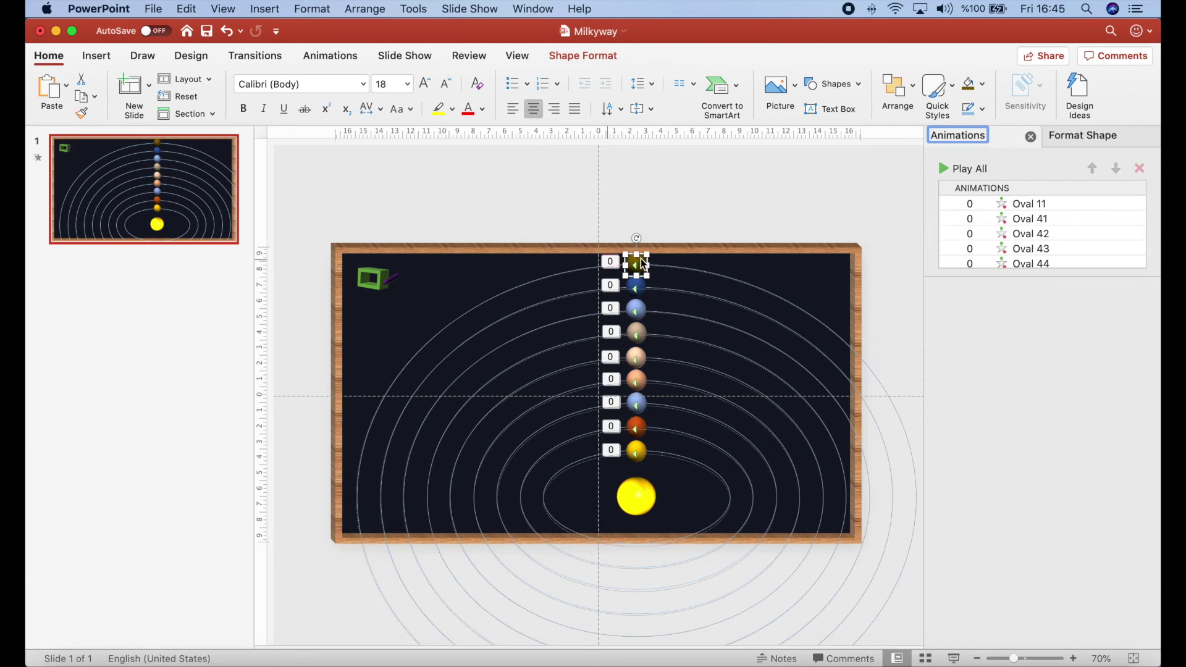
pyautogui.click(611, 264)
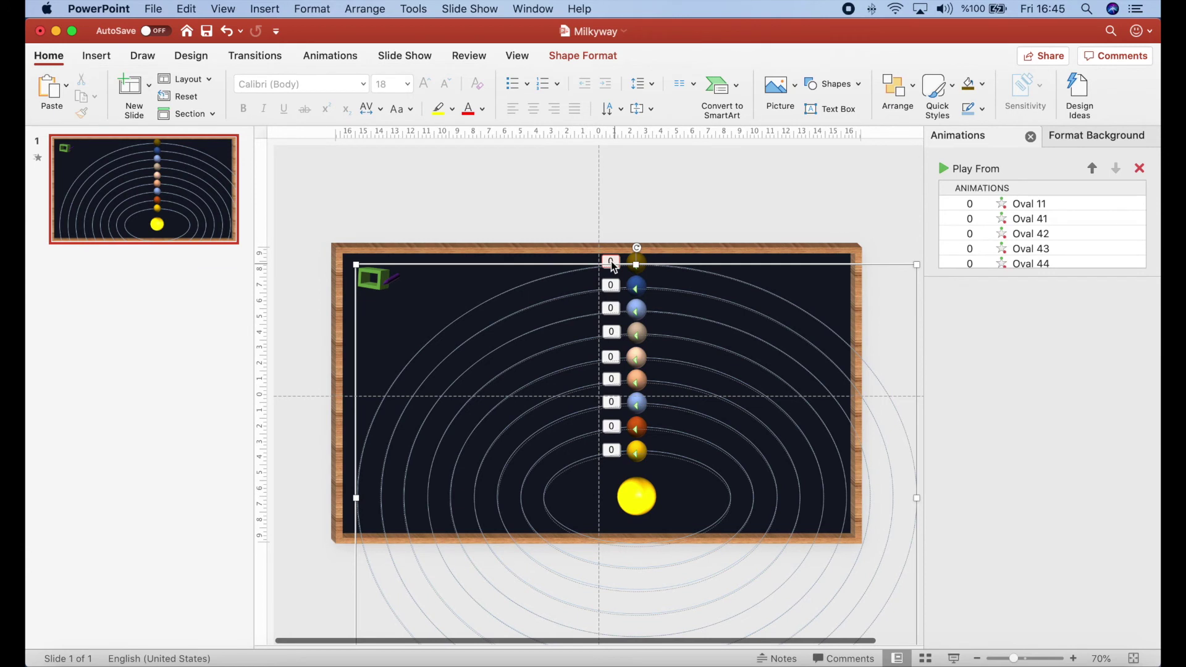
pyautogui.click(968, 214)
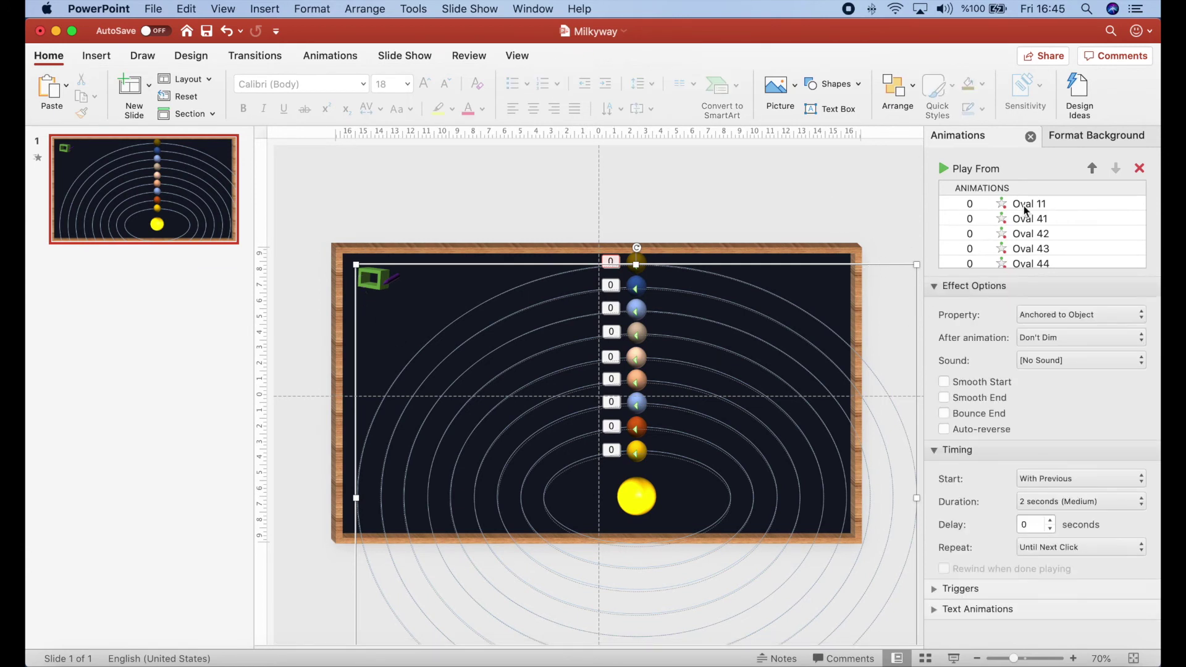
pyautogui.scroll(-3, 1044, 231)
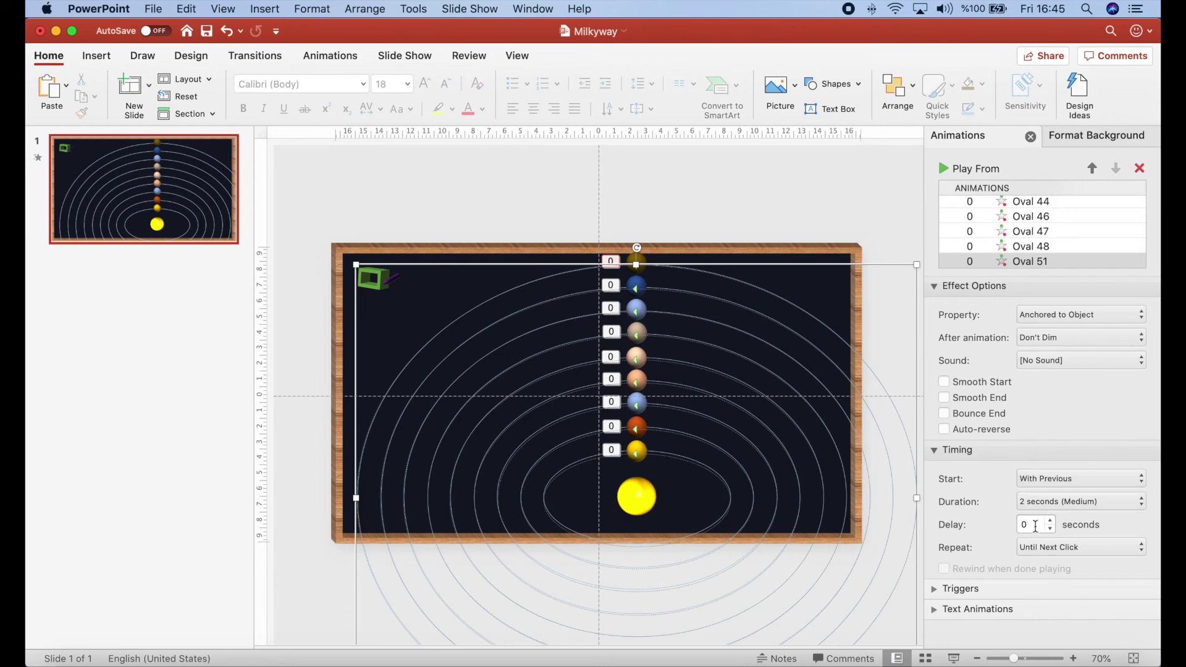
pyautogui.click(1038, 501)
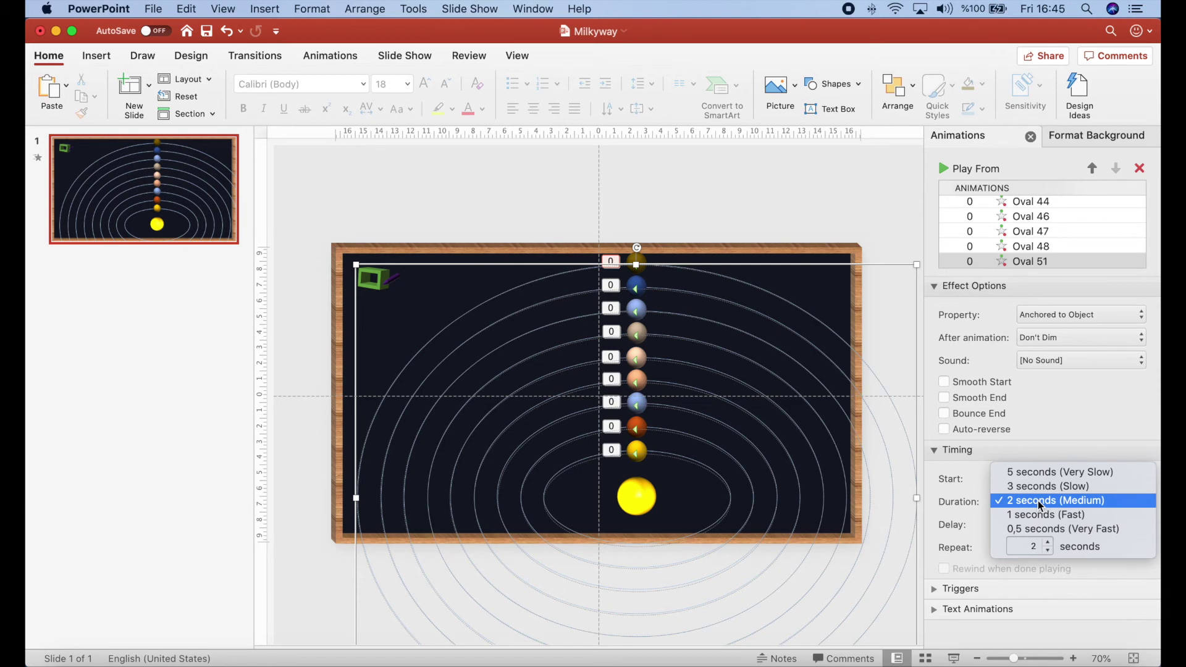
pyautogui.doubleClick(1026, 545)
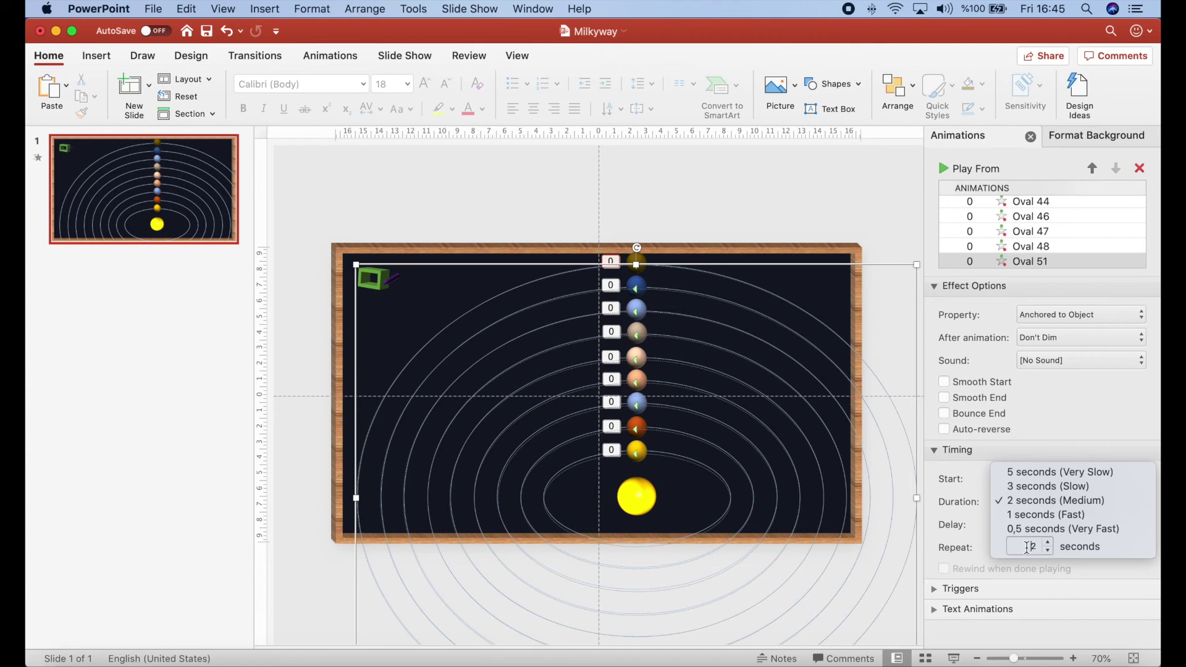
pyautogui.write('496')
pyautogui.press('Return')
# Step: Set orbit durations of 329, 168 and 59 seconds for the next three planets inward
pyautogui.click(635, 286)
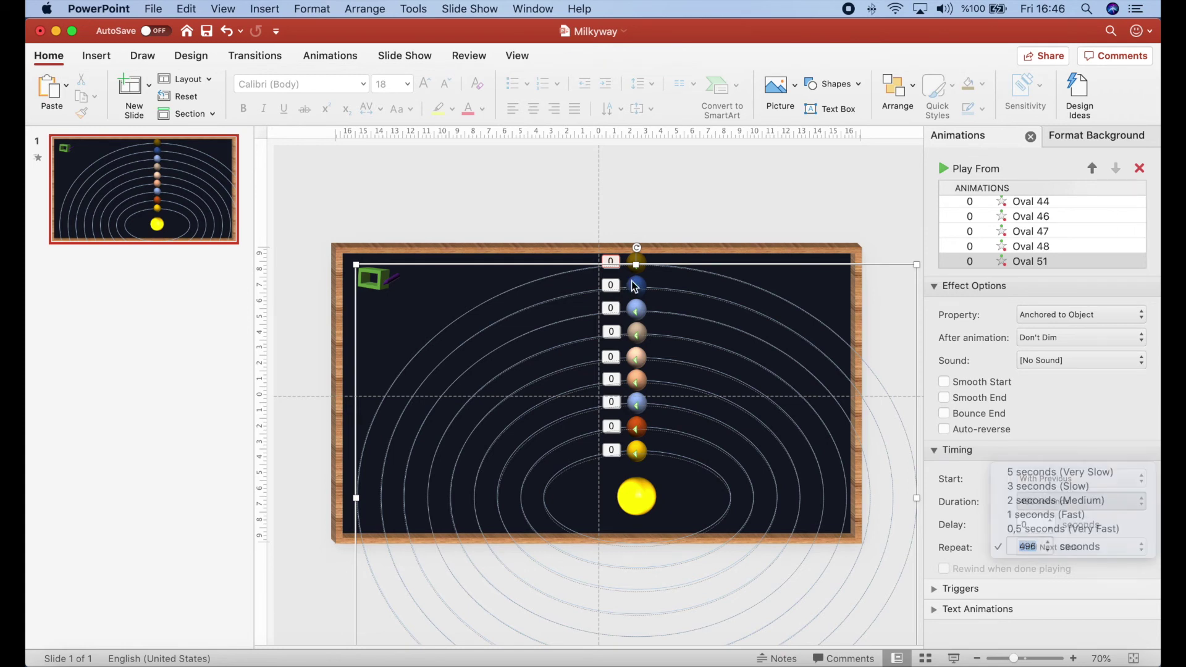
pyautogui.click(635, 286)
pyautogui.click(1141, 501)
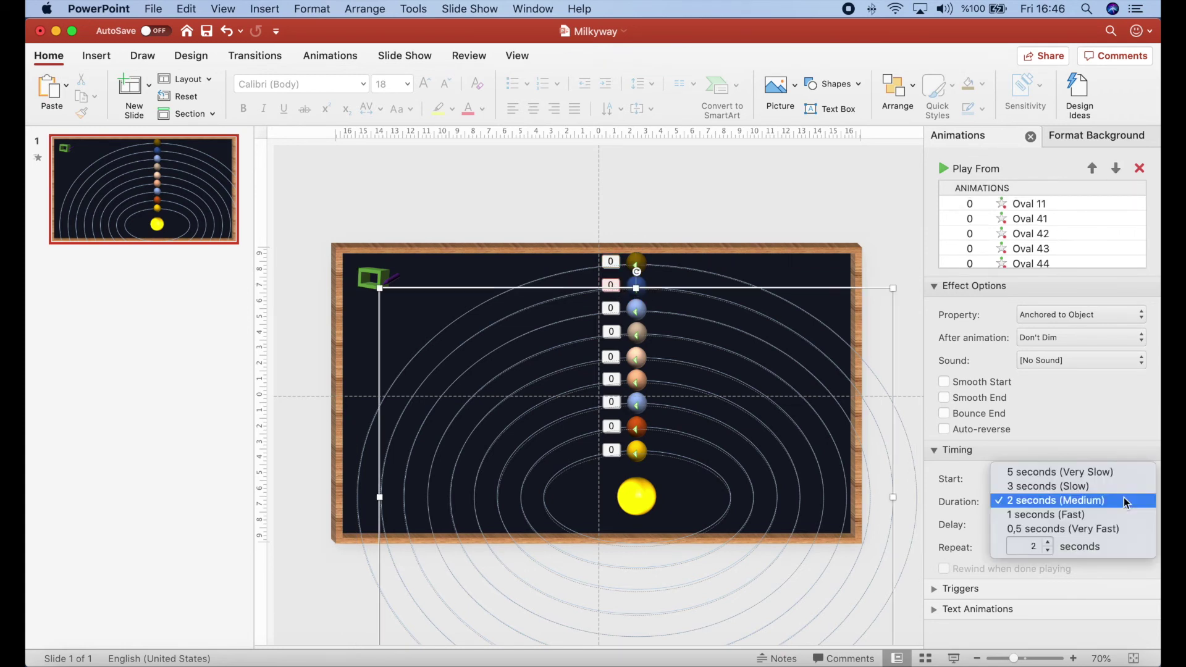
pyautogui.write('329')
pyautogui.press('Return')
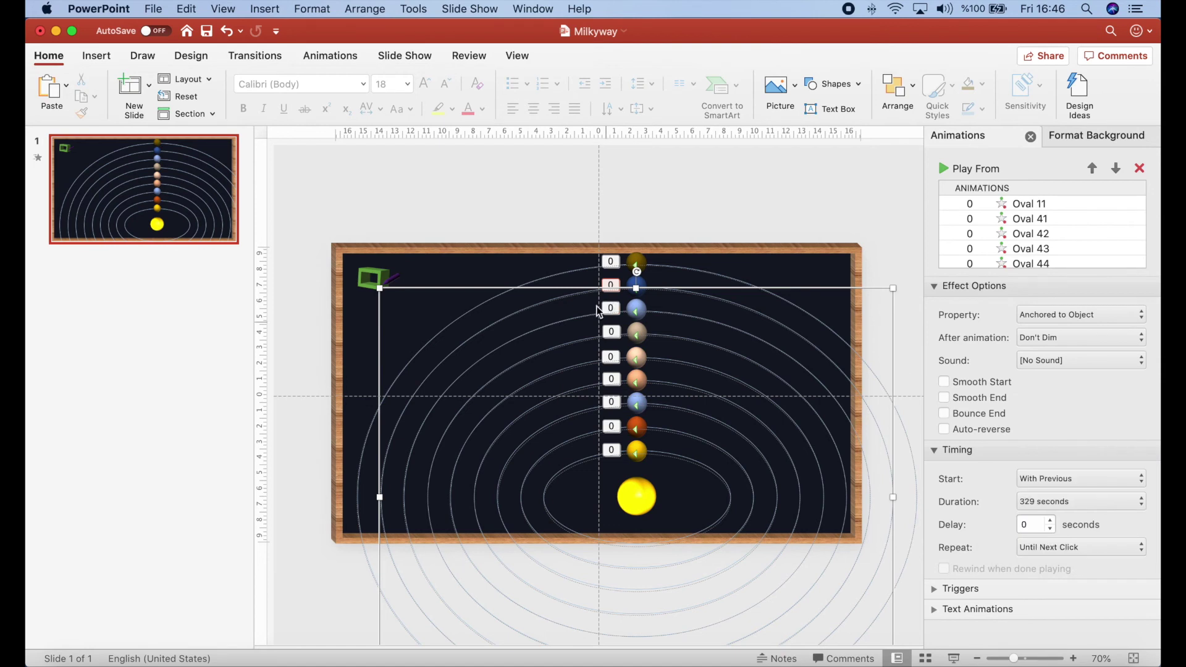
pyautogui.click(614, 312)
pyautogui.click(1141, 501)
pyautogui.write('168')
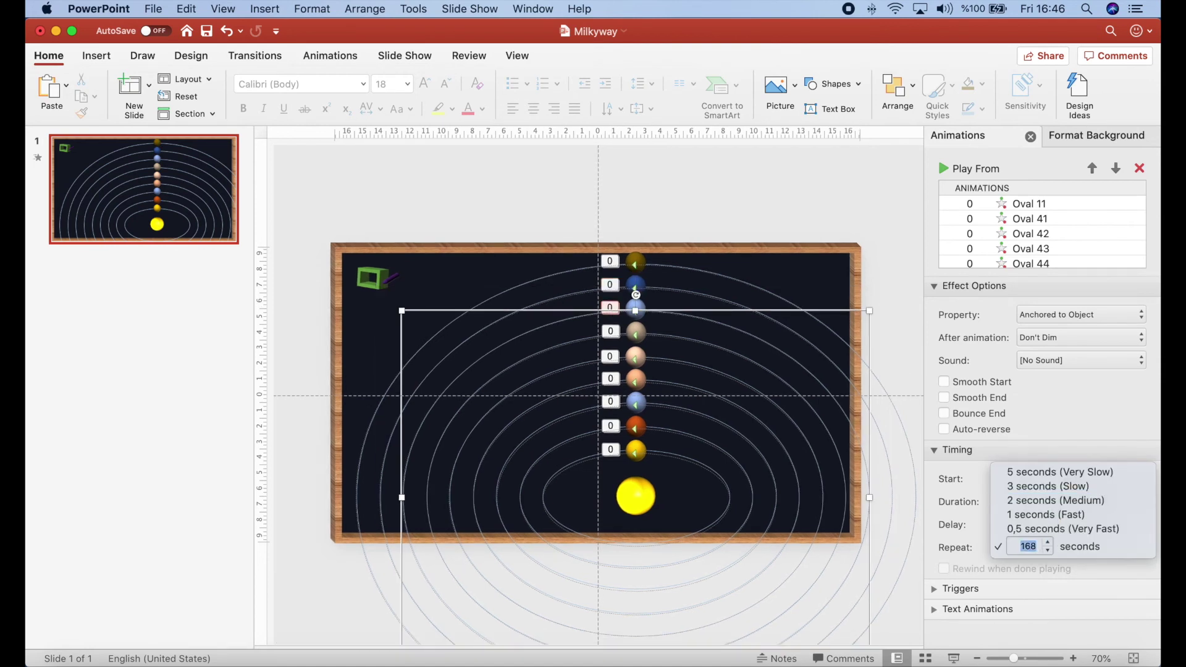
pyautogui.press('Tab')
pyautogui.click(611, 334)
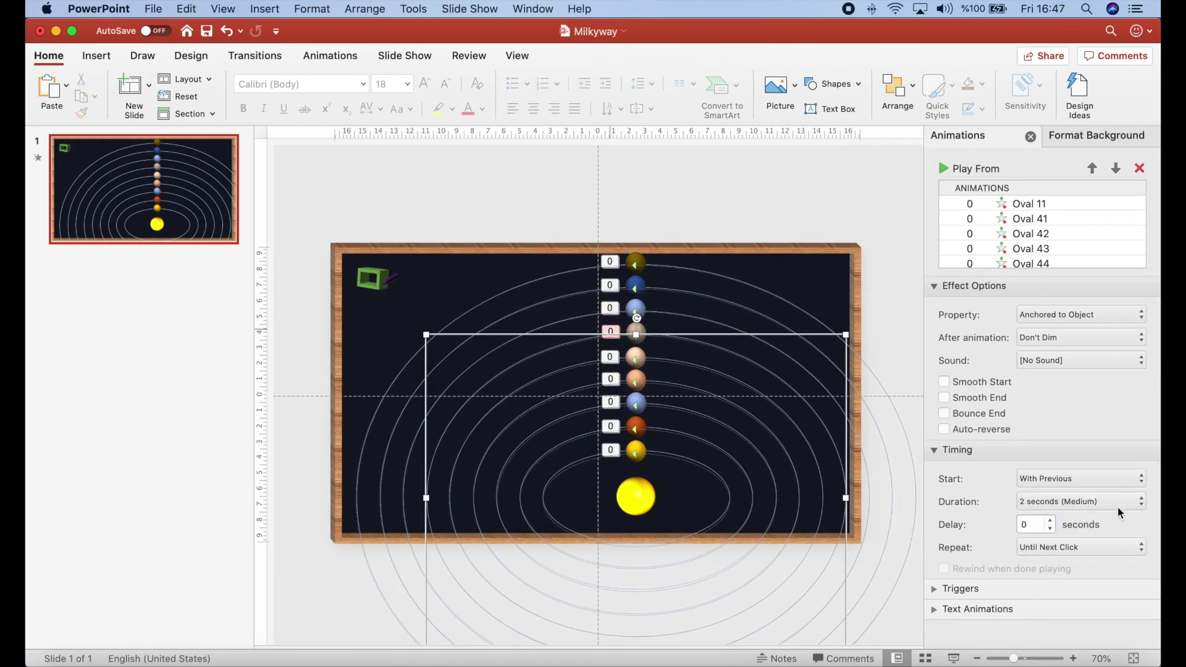
pyautogui.write('59')
pyautogui.press('Return')
# Step: Set the fifth and sixth planets' orbit durations, starting with 33,8 seconds
pyautogui.click(611, 357)
pyautogui.click(1141, 501)
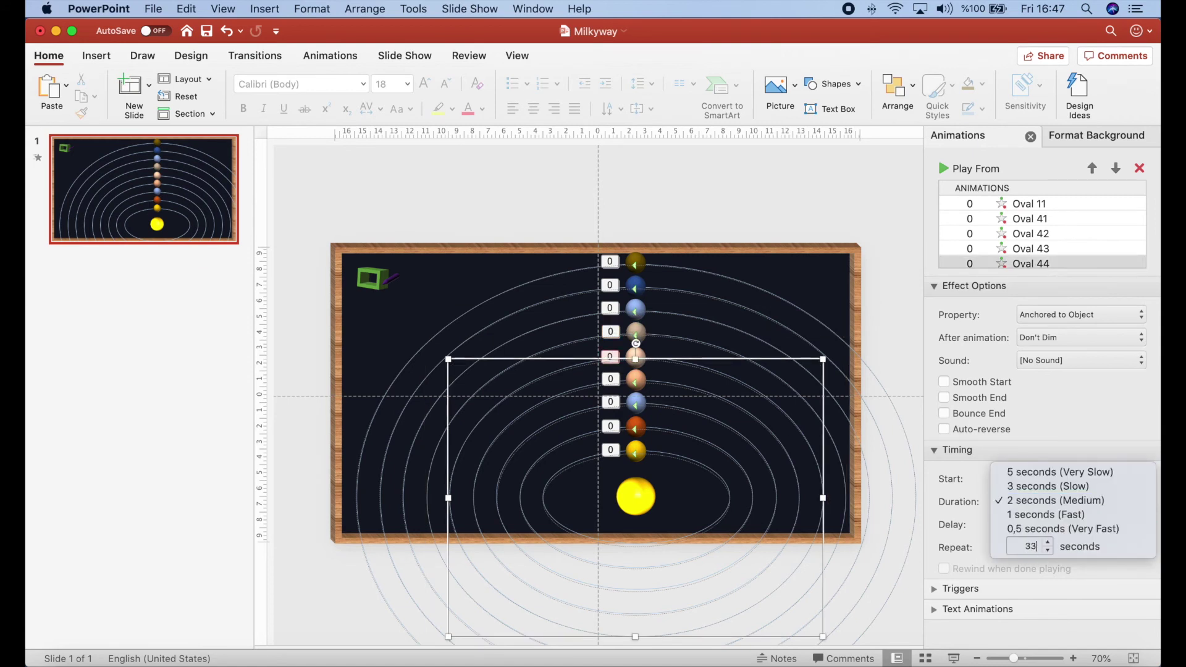
pyautogui.press('Return')
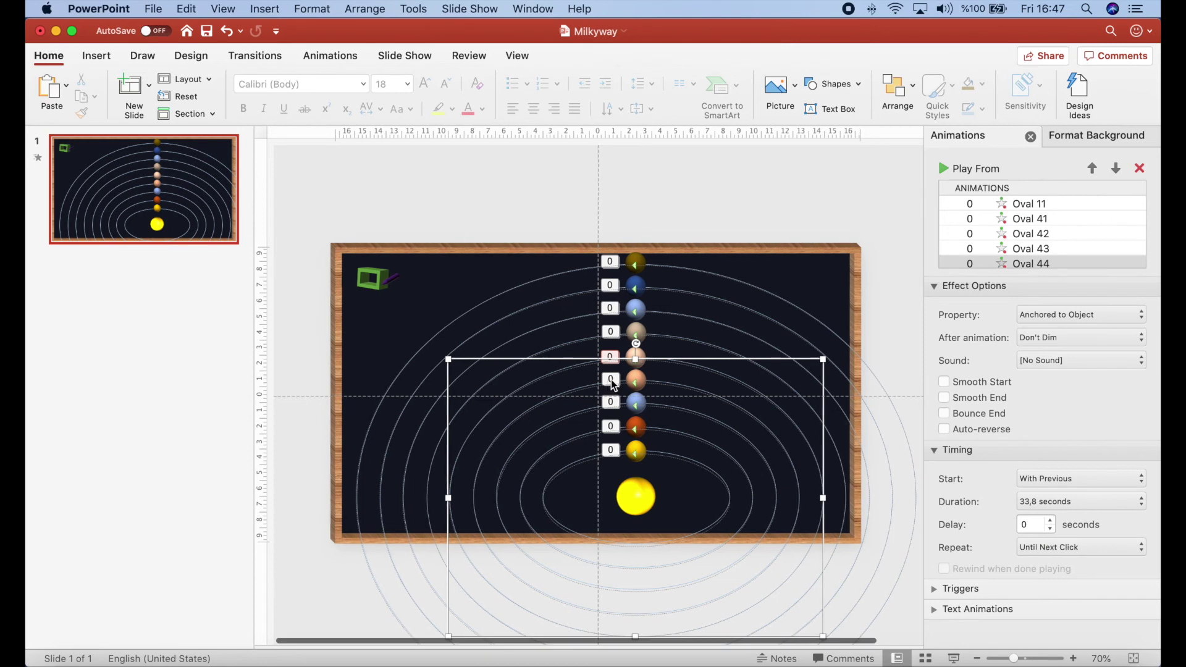
pyautogui.click(1141, 501)
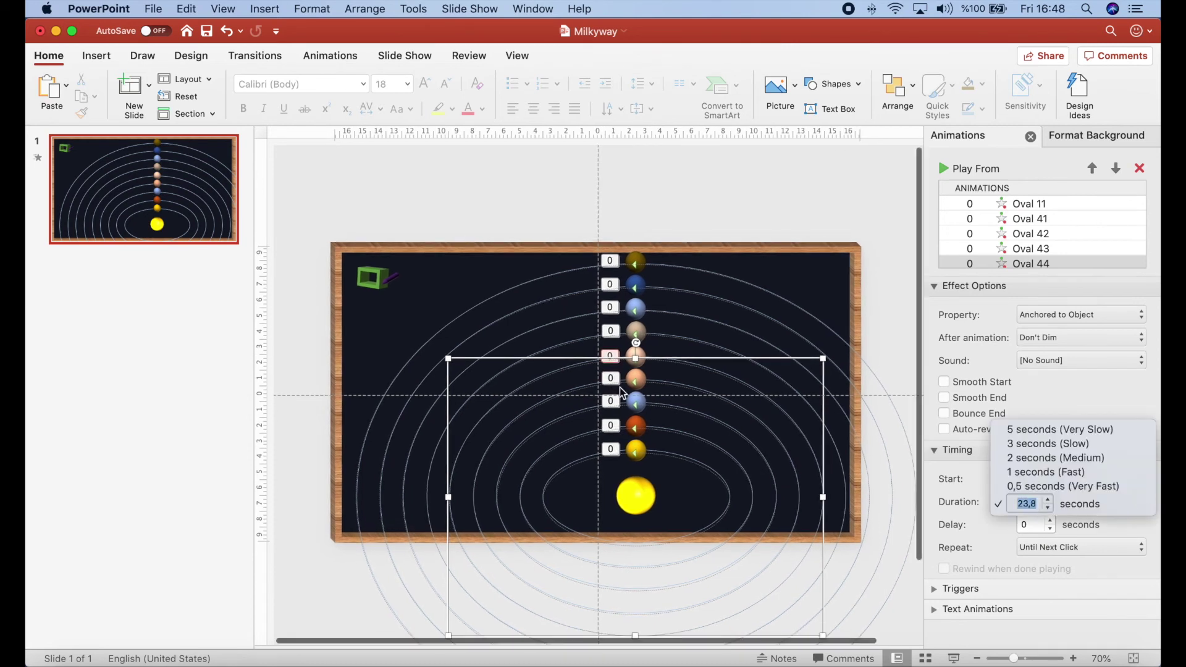
pyautogui.press('Return')
pyautogui.click(613, 379)
pyautogui.click(1096, 502)
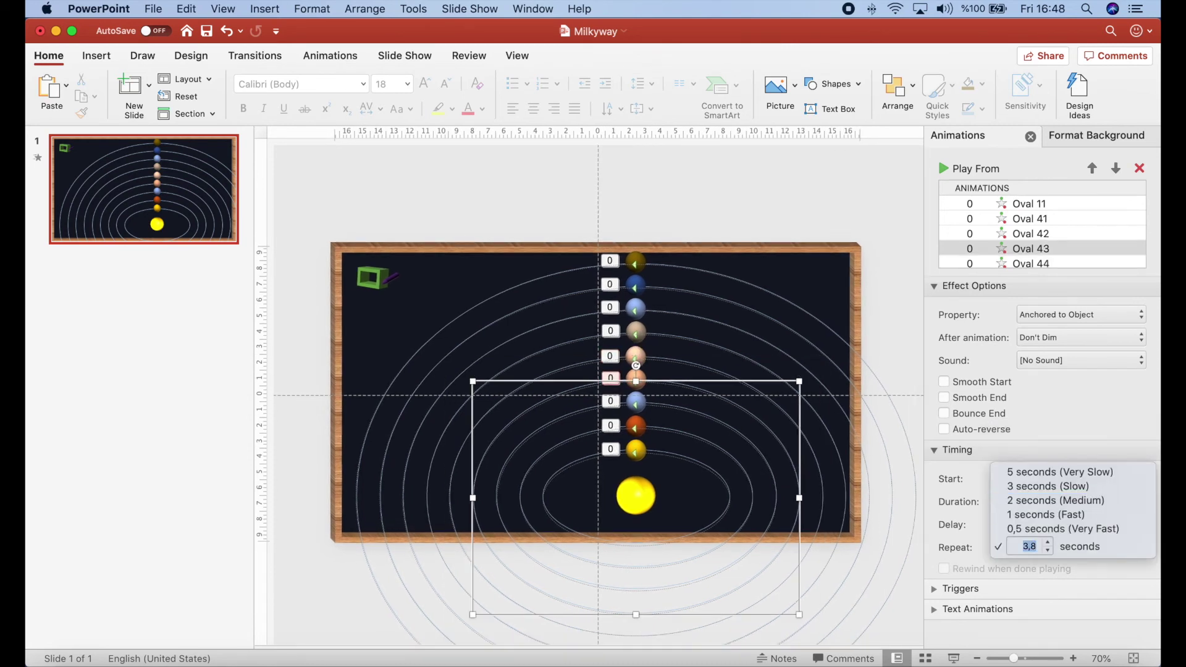
pyautogui.press('Return')
# Step: Set the seventh and eighth planets' orbit durations, down to 0,5 seconds for the fastest
pyautogui.click(610, 400)
pyautogui.click(1019, 507)
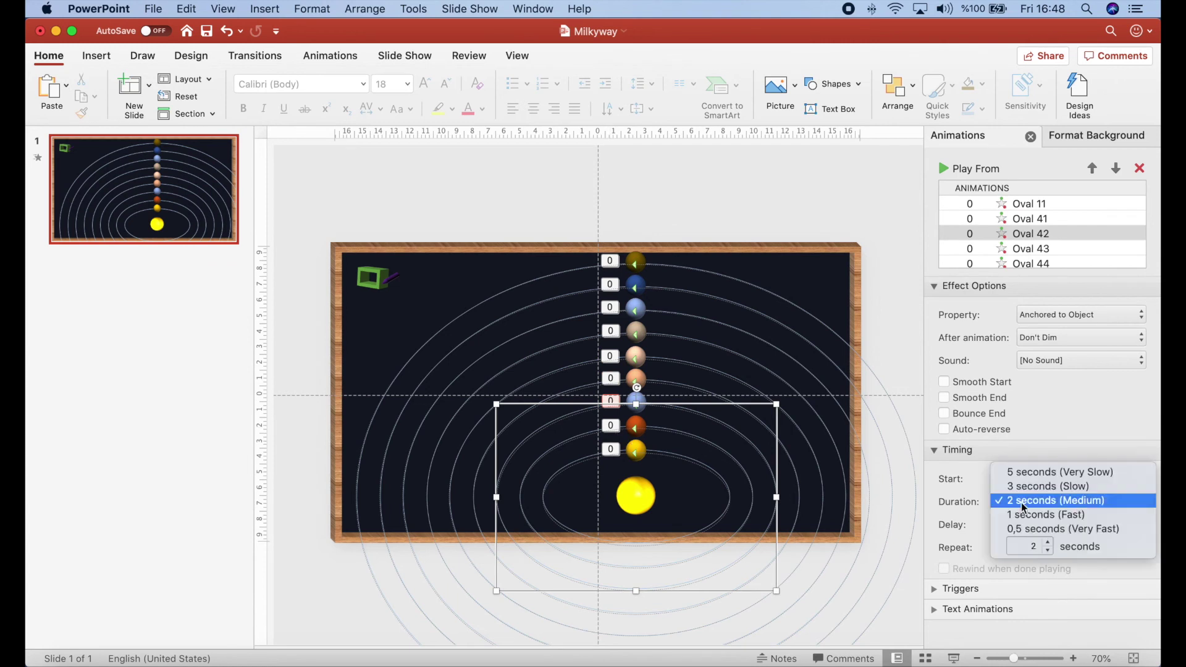
pyautogui.press('Return')
pyautogui.click(610, 425)
pyautogui.click(1081, 502)
pyautogui.press('Return')
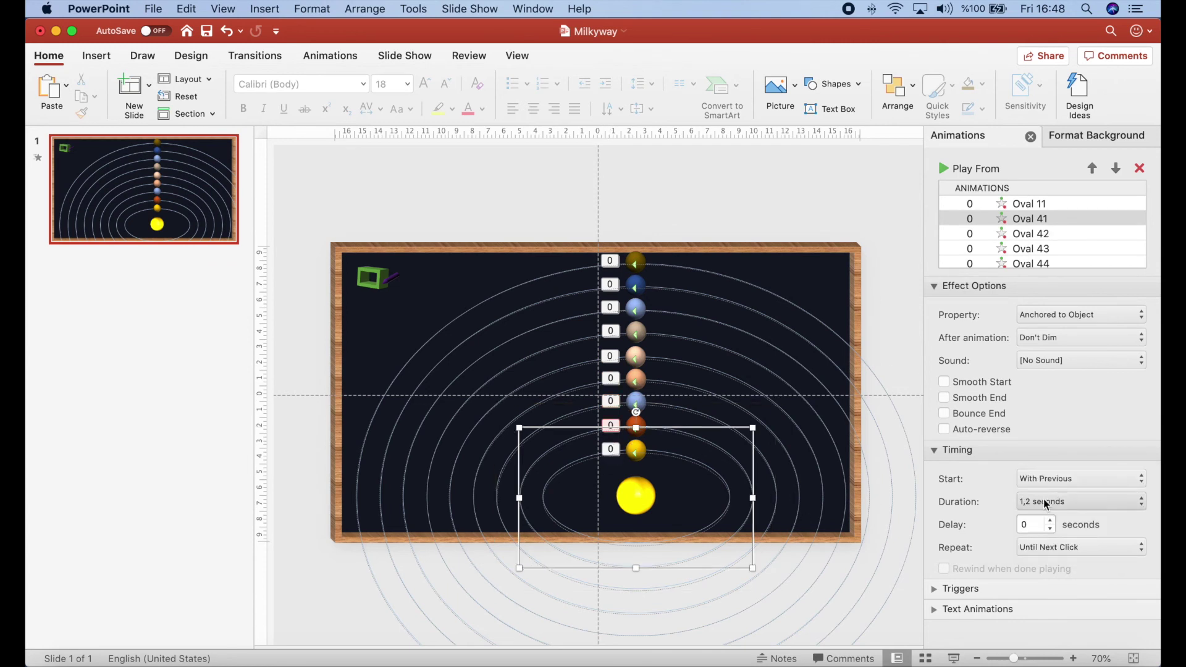
pyautogui.click(1081, 502)
pyautogui.click(1062, 529)
pyautogui.click(872, 267)
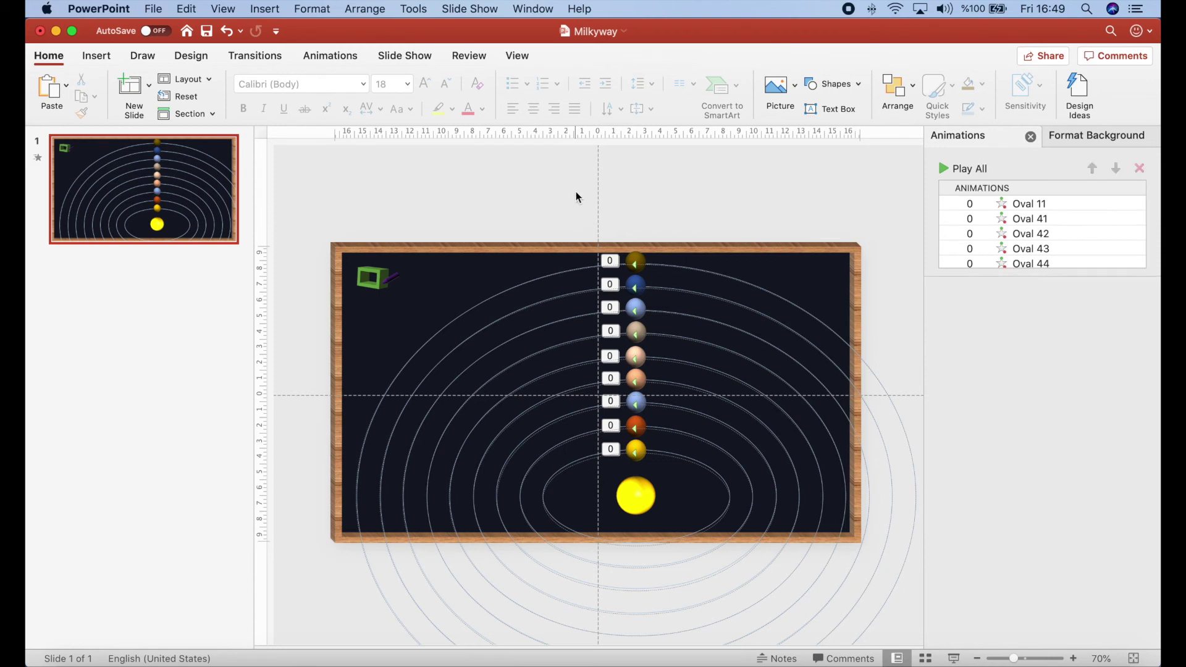
# Step: Select all nine planets and the sun and bring them to the front
pyautogui.moveTo(575, 192); pyautogui.dragTo(637, 411)
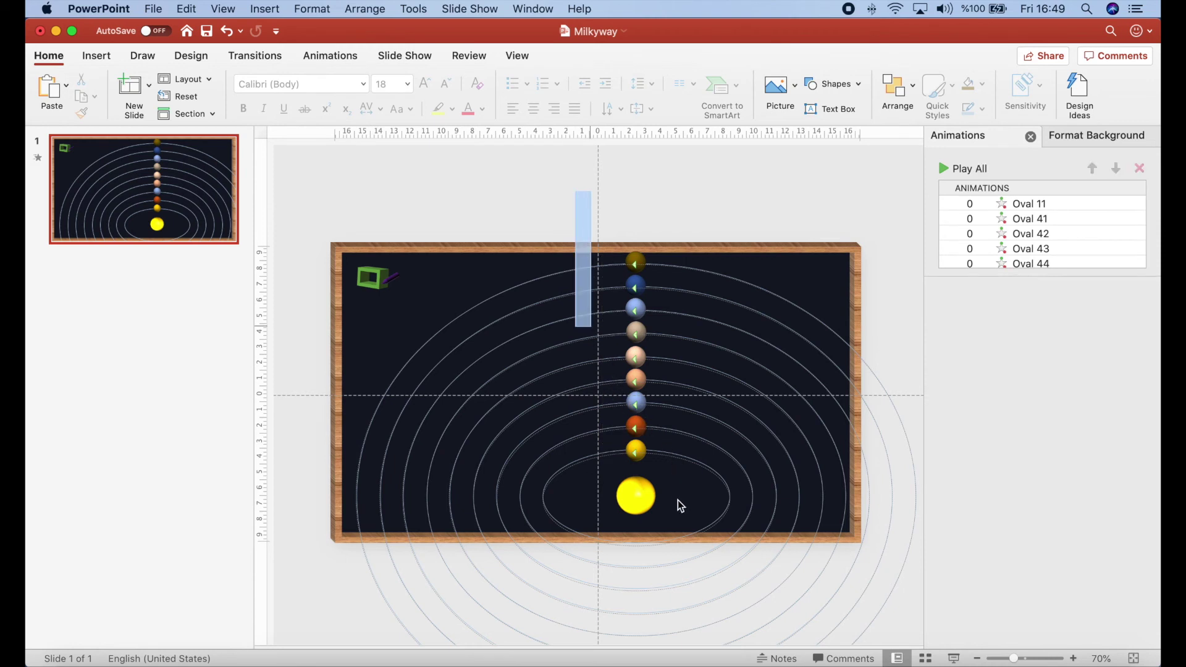
pyautogui.moveTo(677, 499); pyautogui.dragTo(680, 525)
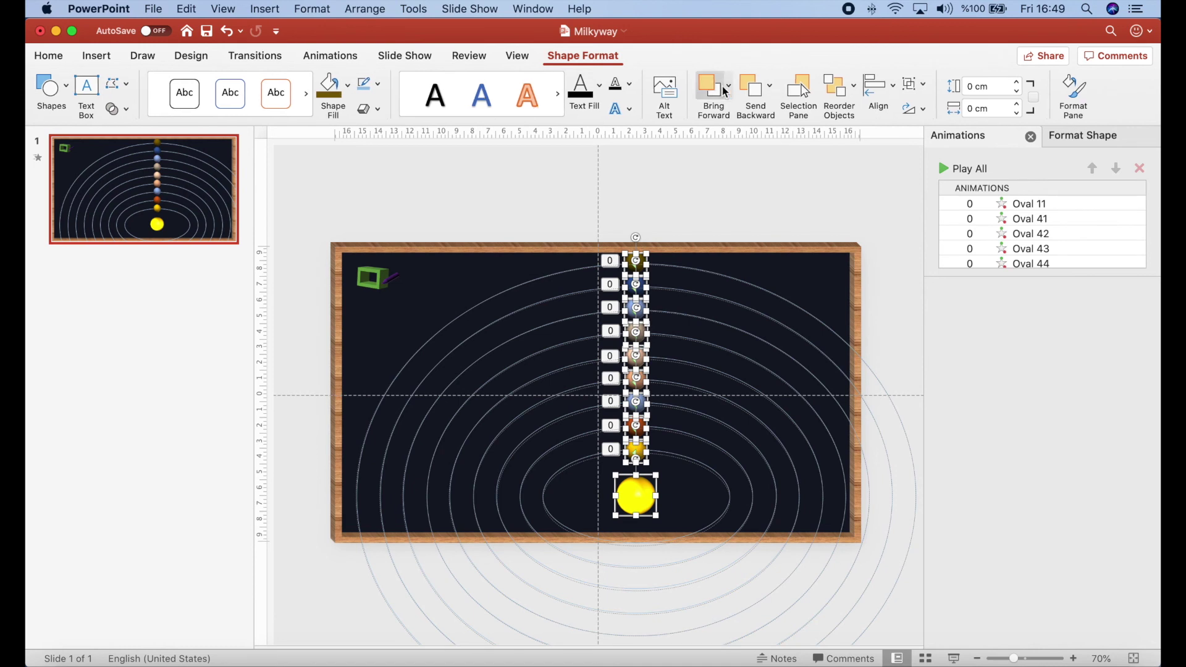
pyautogui.press('super+z')
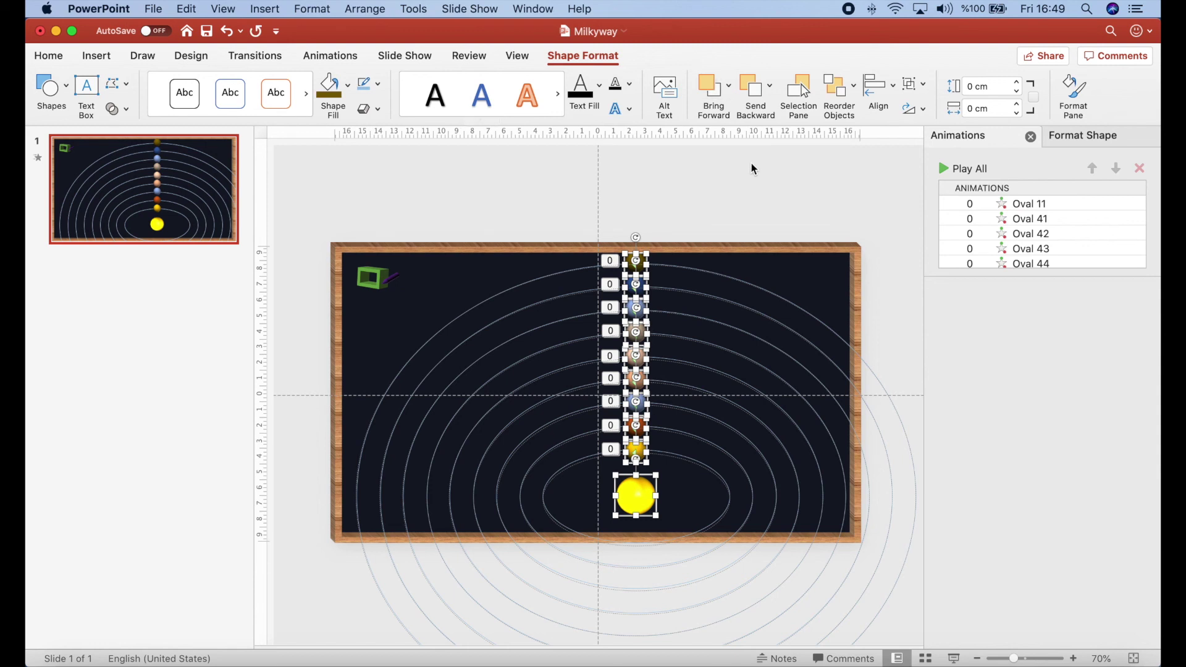
pyautogui.click(730, 85)
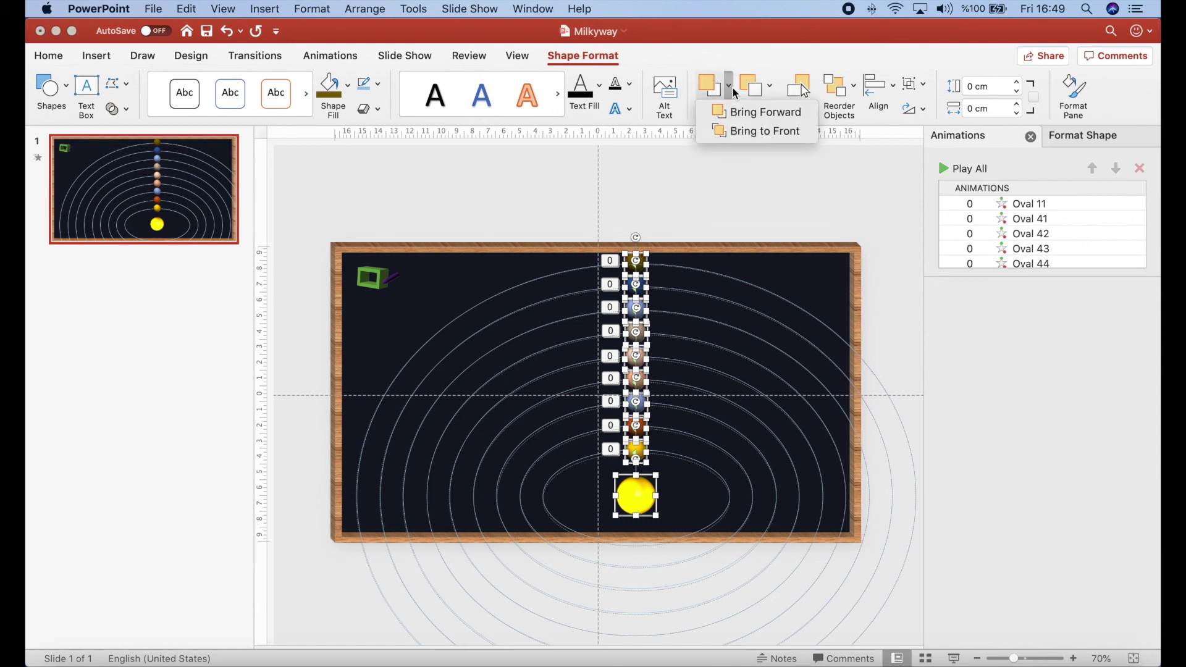
pyautogui.click(766, 131)
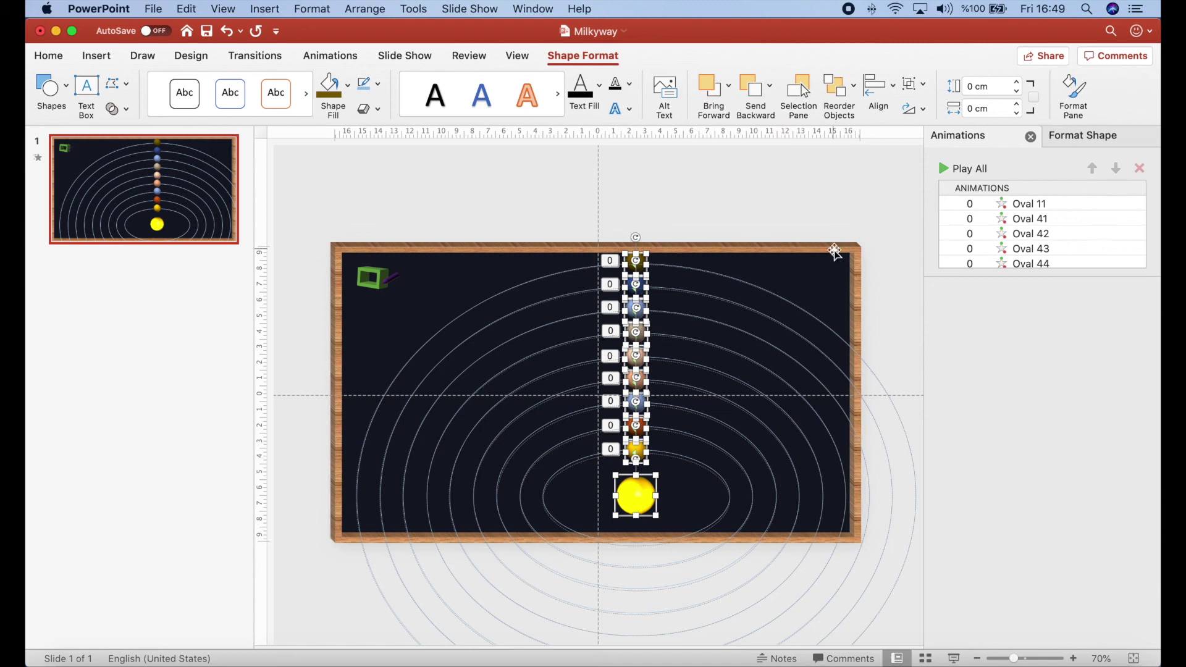
# Step: Bring the wooden chalkboard frame to the front and save the presentation
pyautogui.click(856, 255)
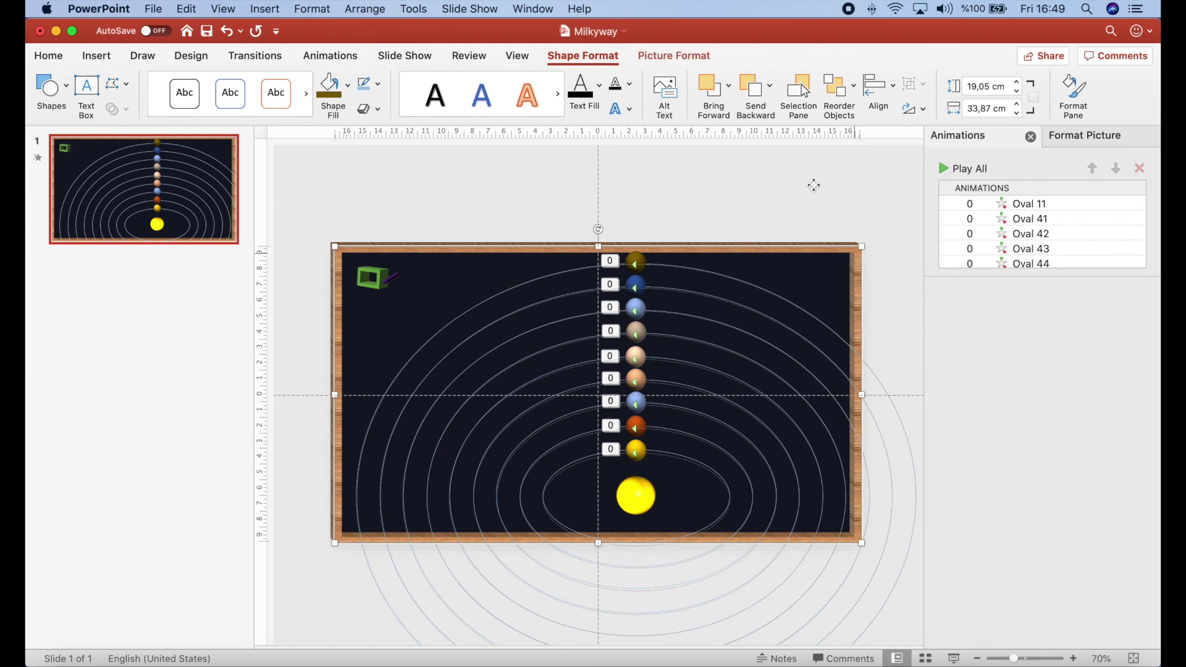
pyautogui.click(732, 87)
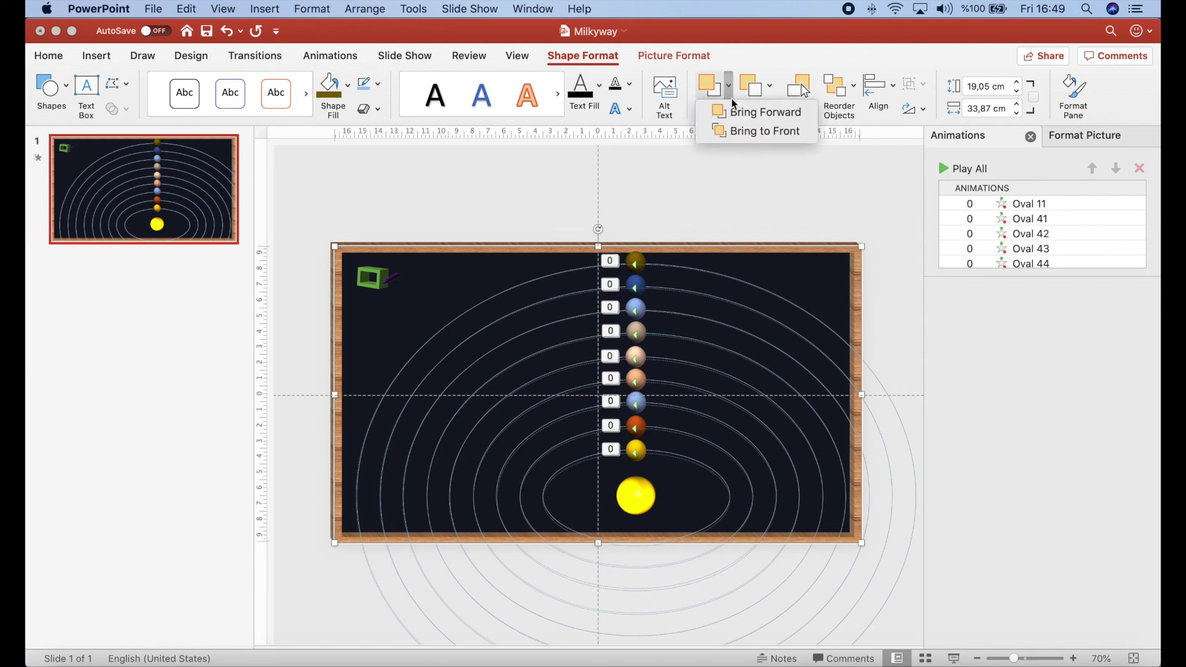
pyautogui.click(759, 130)
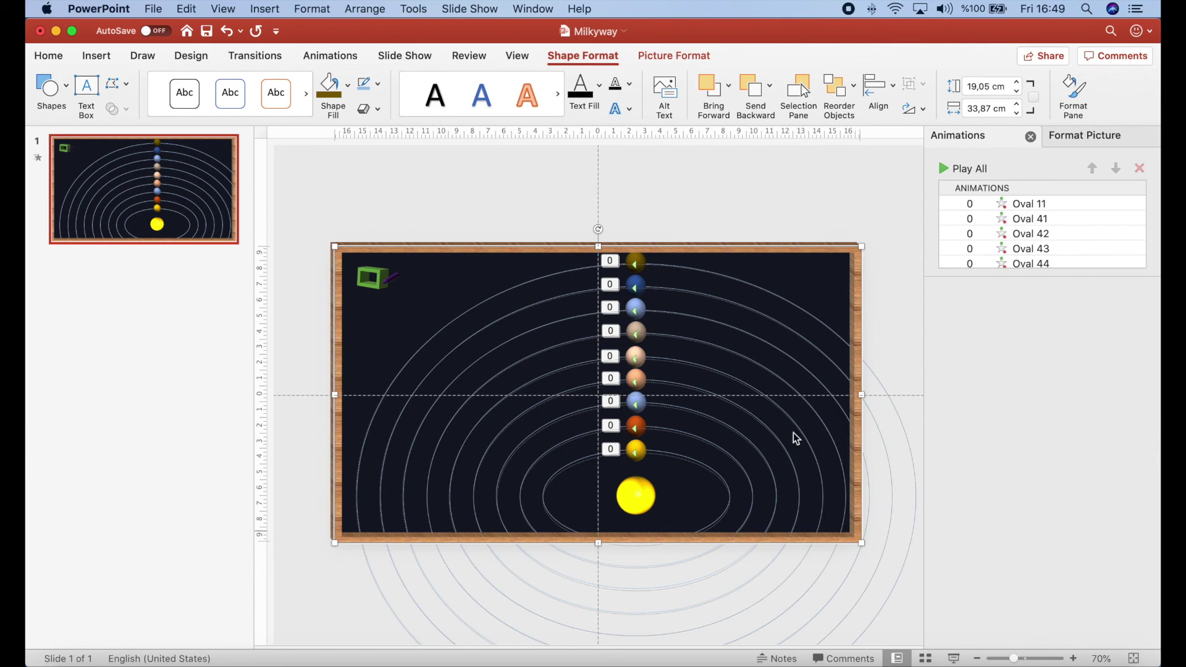
pyautogui.click(206, 31)
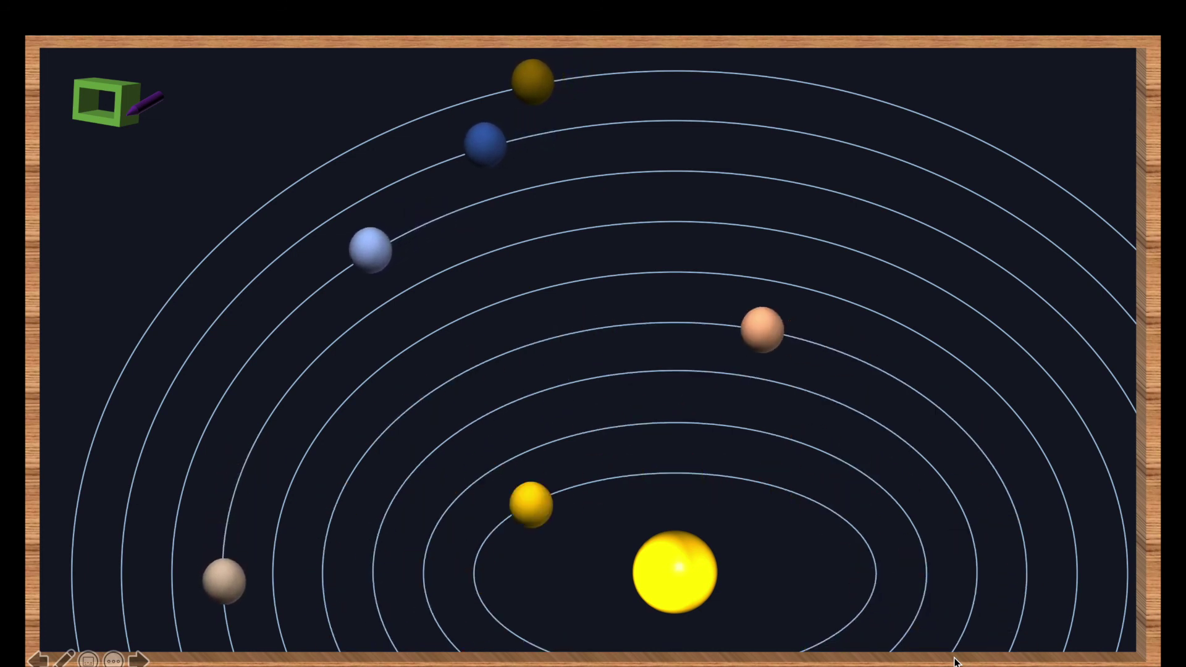
# Step: End the slideshow preview with Escape to return to editing view
pyautogui.press('Escape')
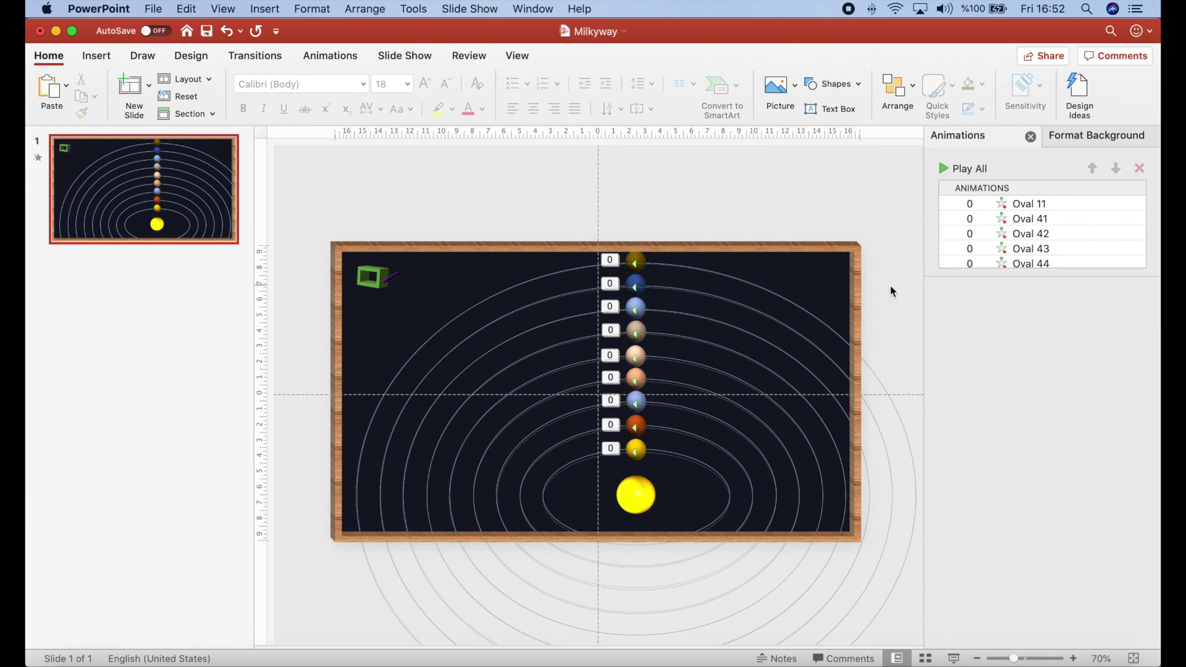
# Step: In the fourth planet's 3-D Format effects, raise Contour Size to 2 pt and choose grey
pyautogui.click(638, 331)
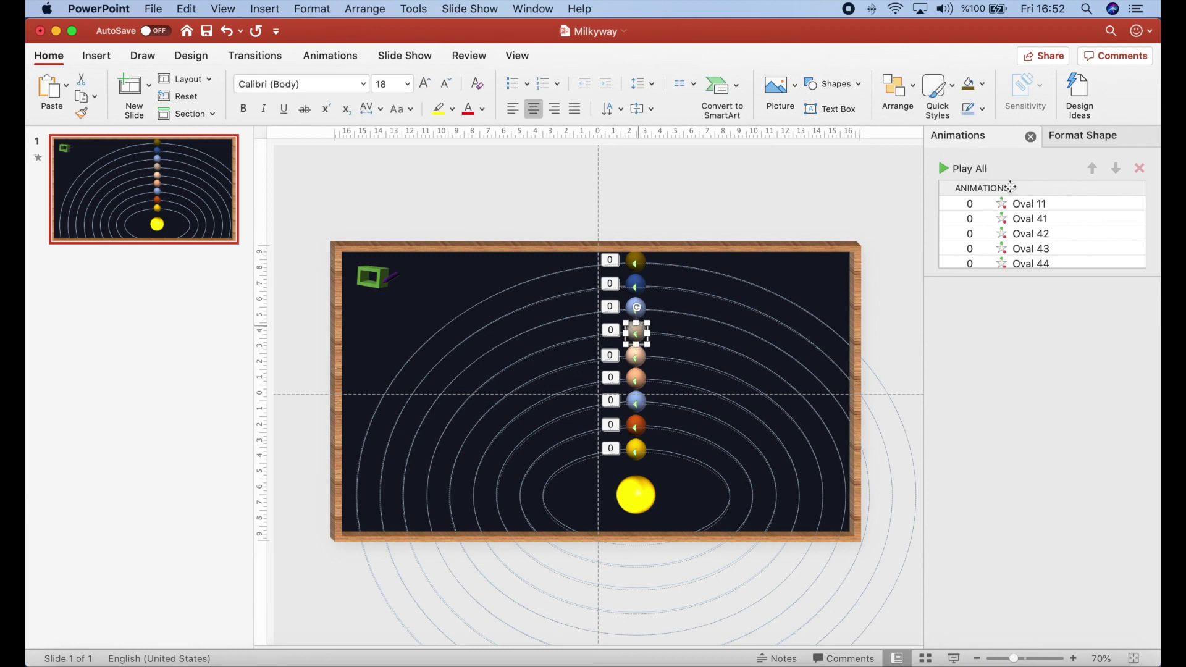
pyautogui.click(1085, 137)
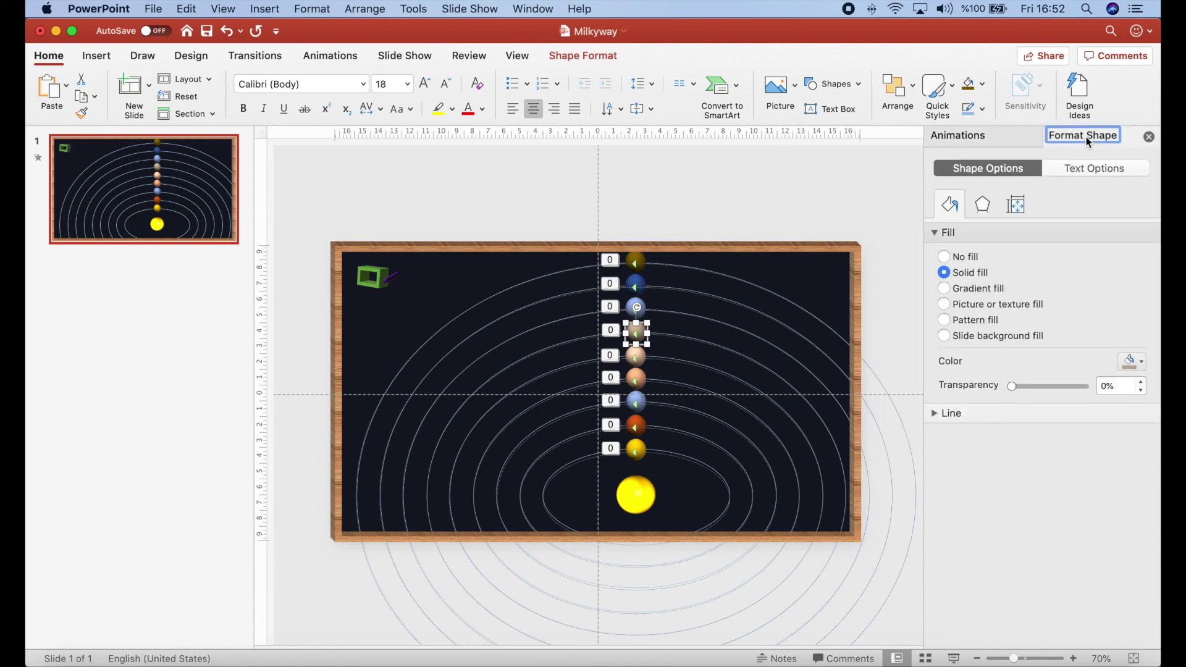
pyautogui.click(982, 206)
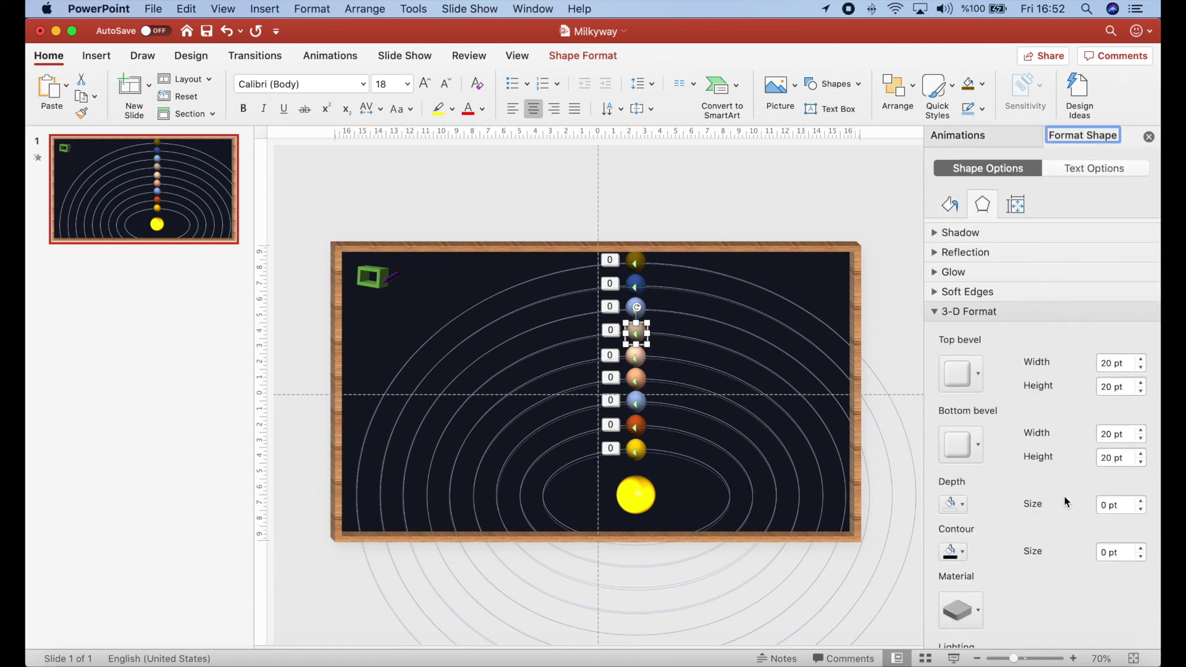
pyautogui.click(1142, 549)
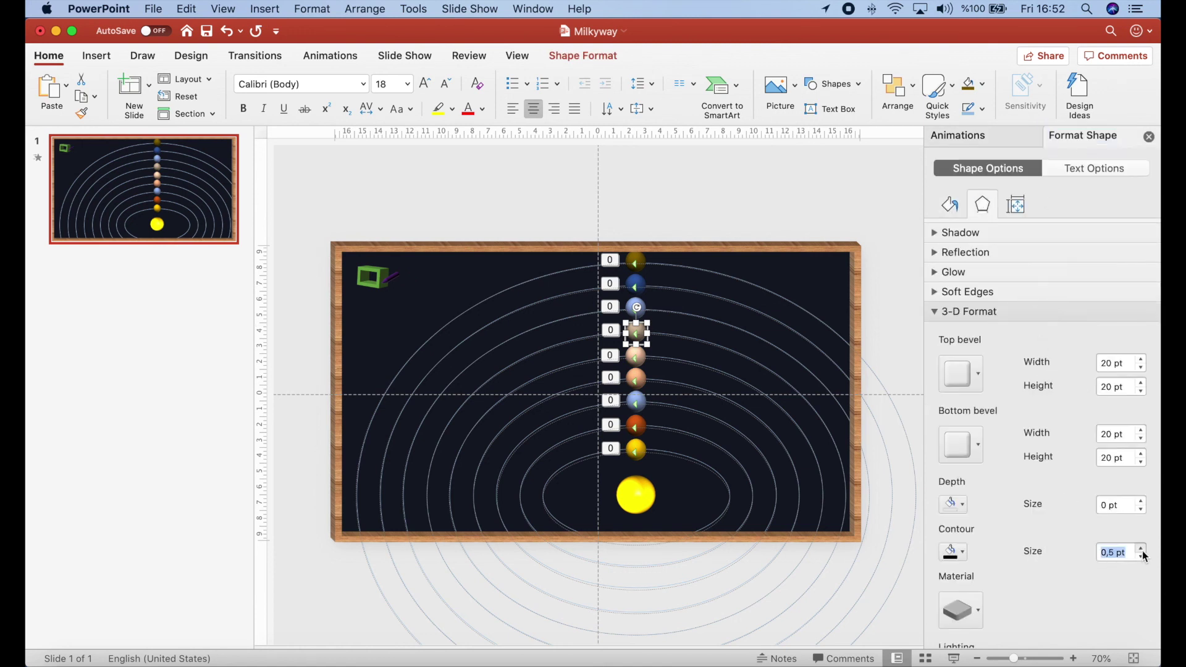
pyautogui.click(1142, 549)
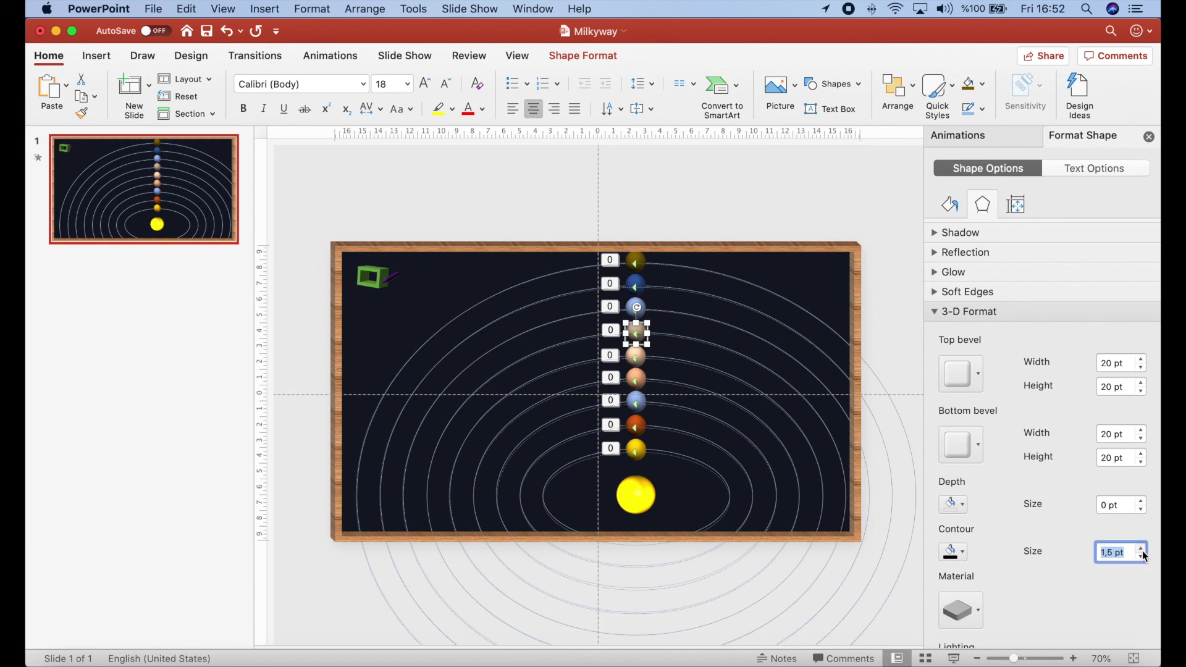
pyautogui.click(1142, 548)
pyautogui.click(1142, 549)
pyautogui.click(963, 551)
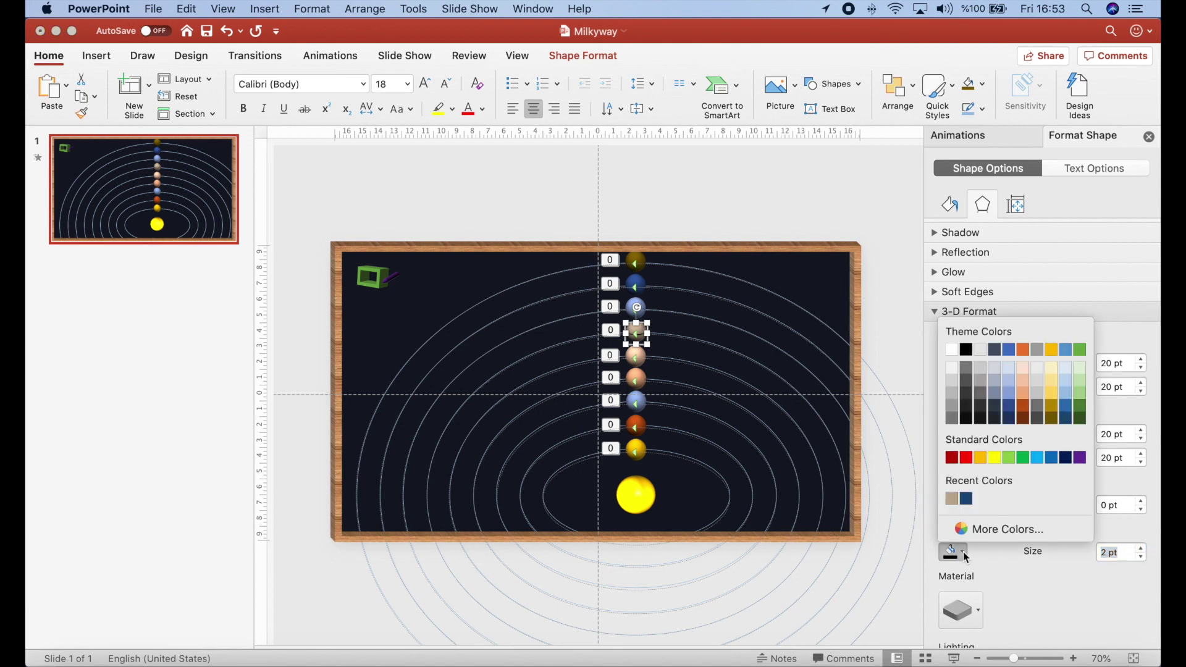
pyautogui.click(951, 410)
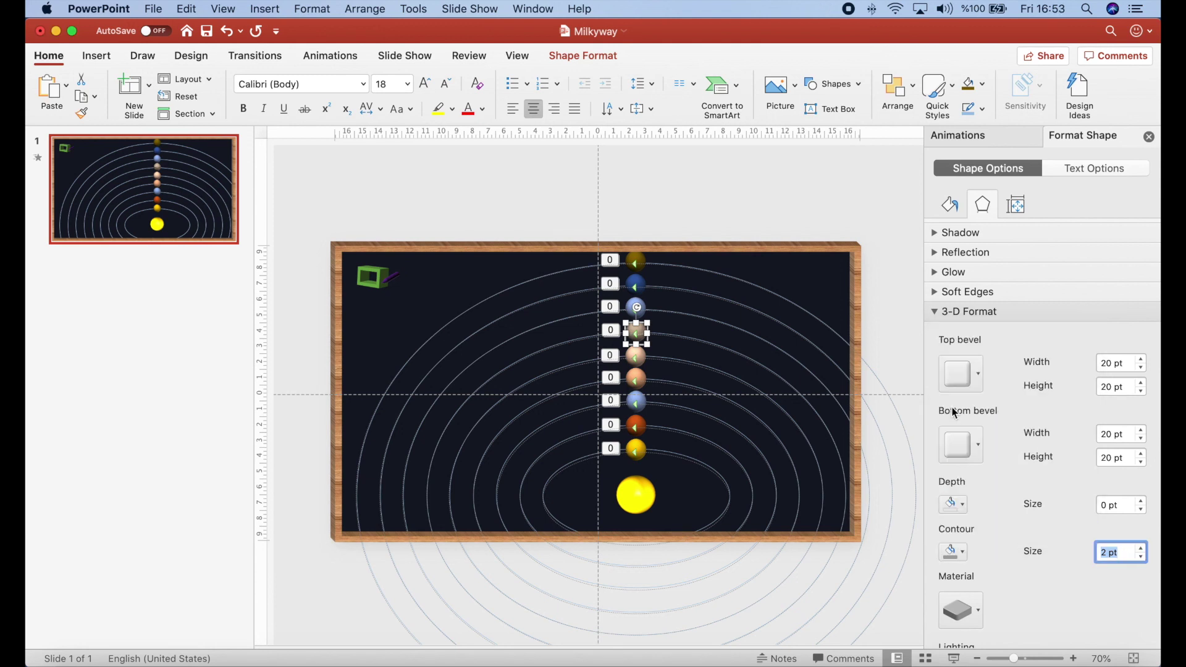
pyautogui.click(865, 201)
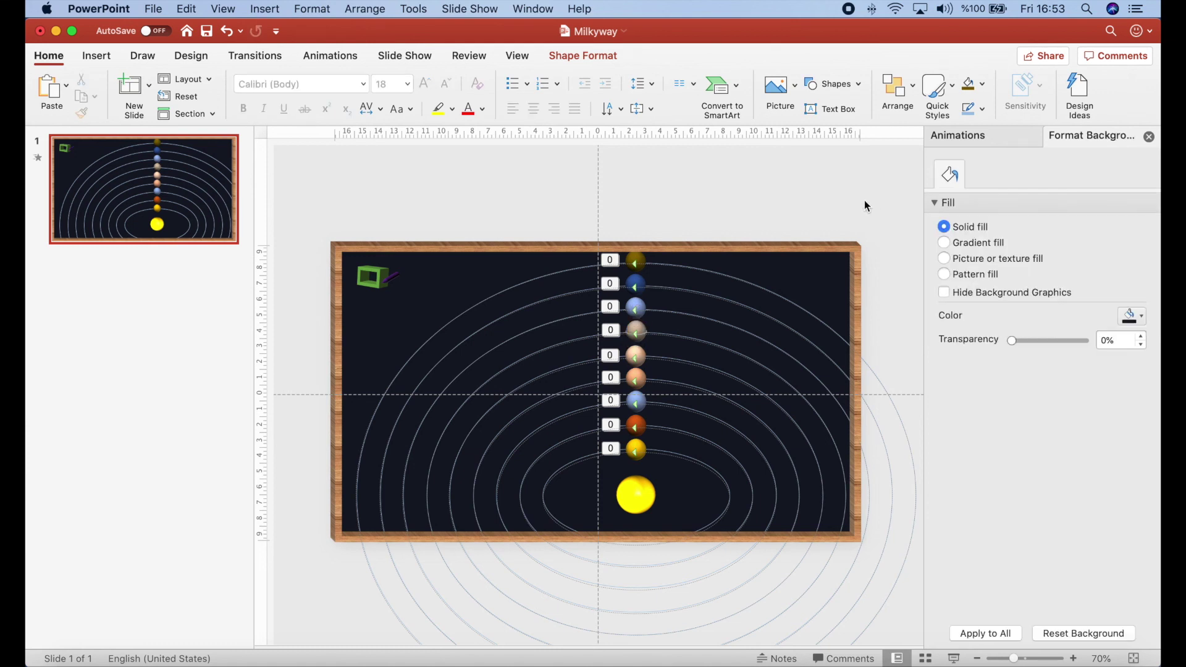